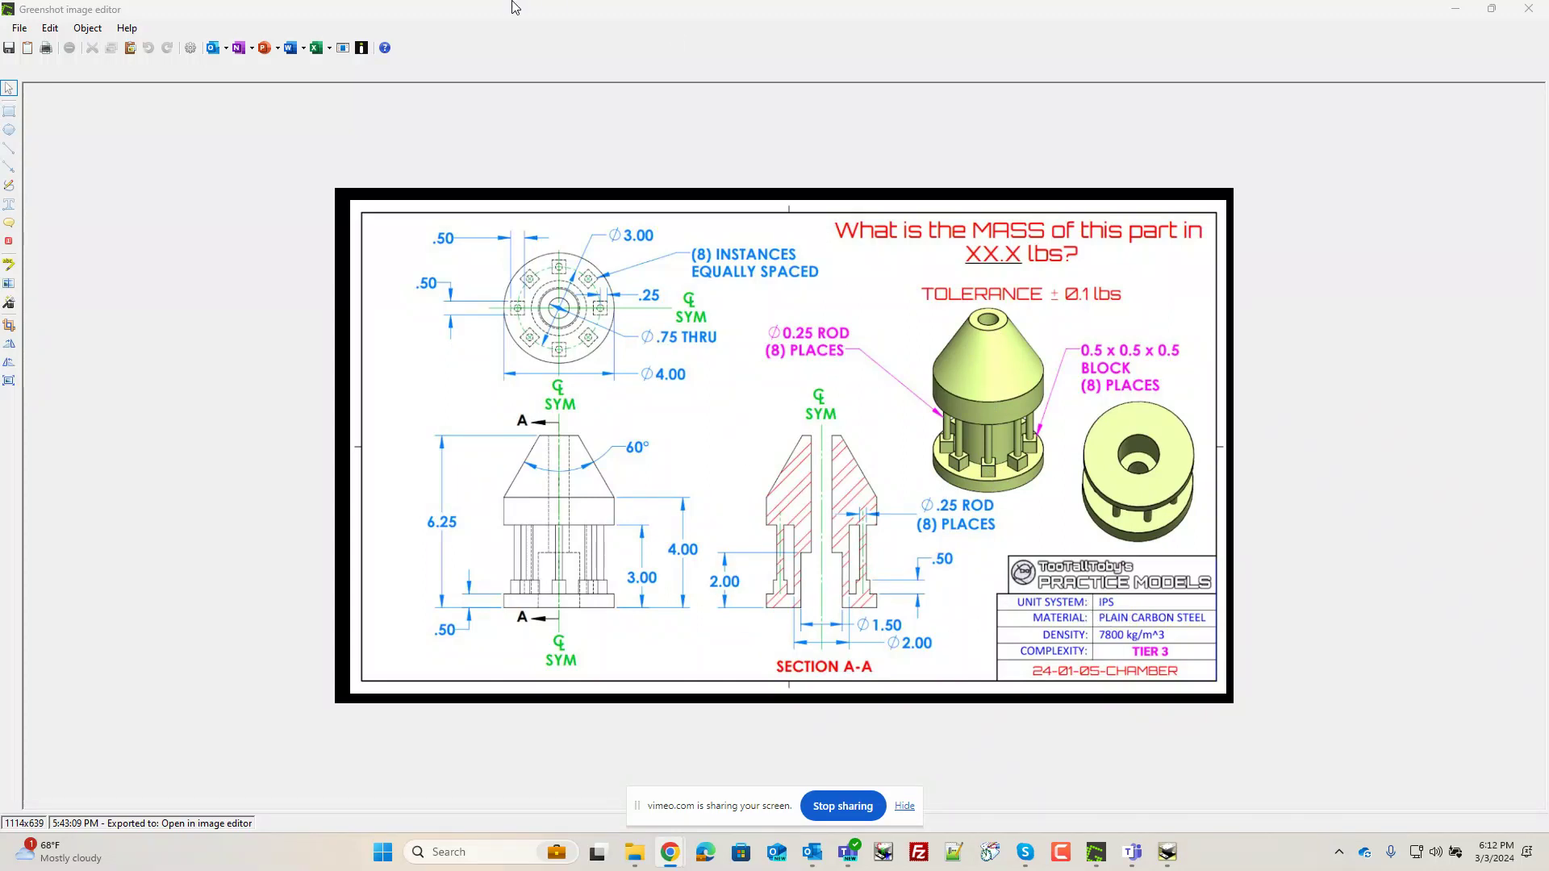
# Switch to IRONCAD and create a base cylinder in the empty scene, 4 in in diameter and 0.5 in high
pyautogui.click(1455, 10)
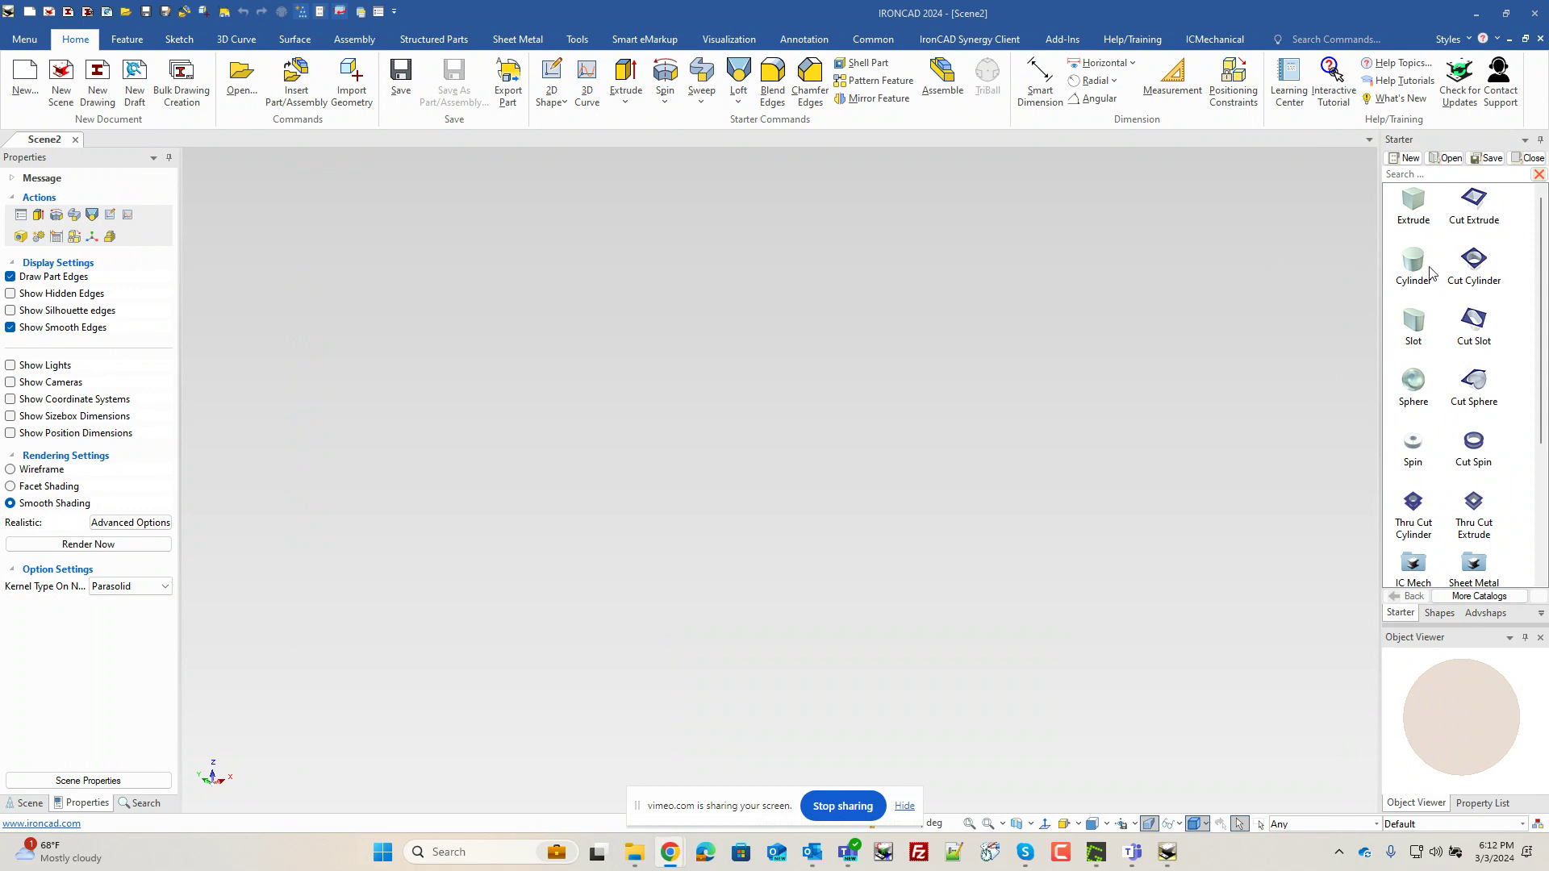
pyautogui.moveTo(1431, 273); pyautogui.dragTo(780, 517)
pyautogui.click(827, 476)
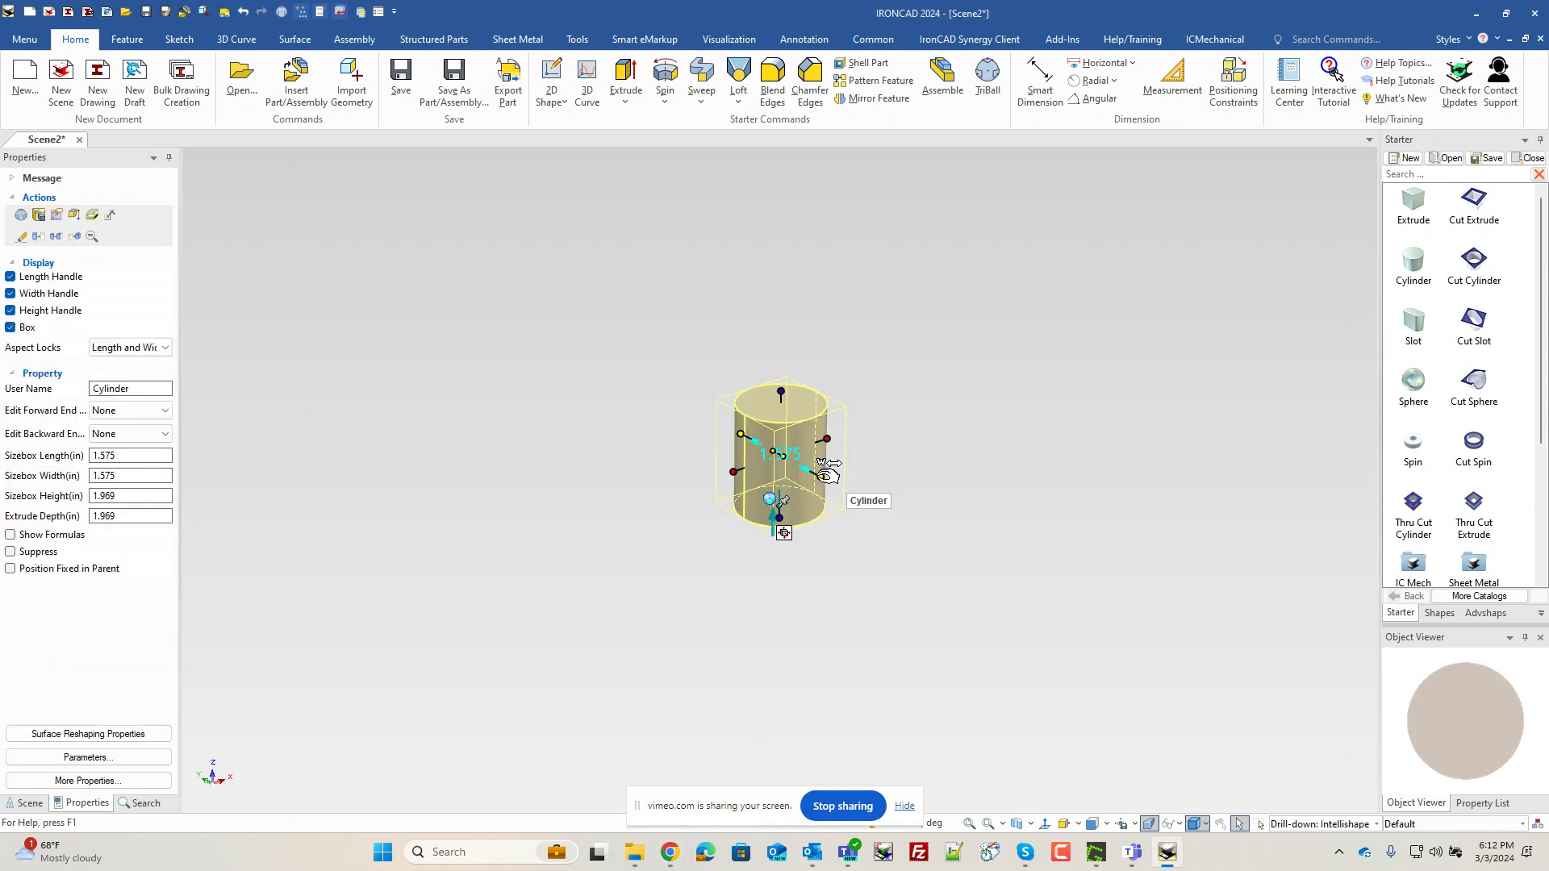
pyautogui.click(827, 476)
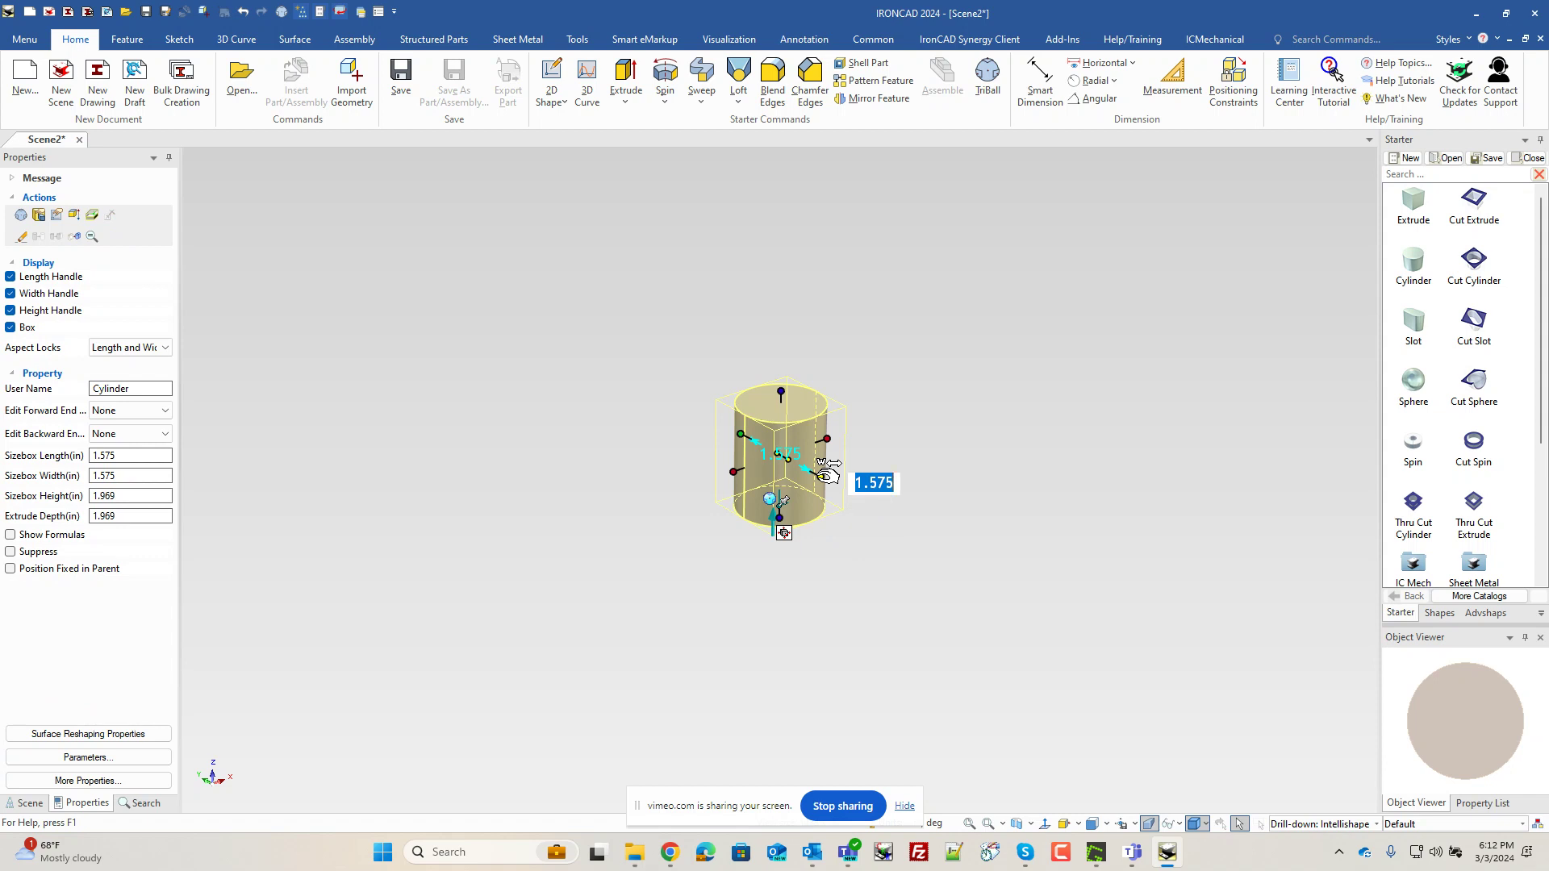
pyautogui.write('4')
pyautogui.press('Return')
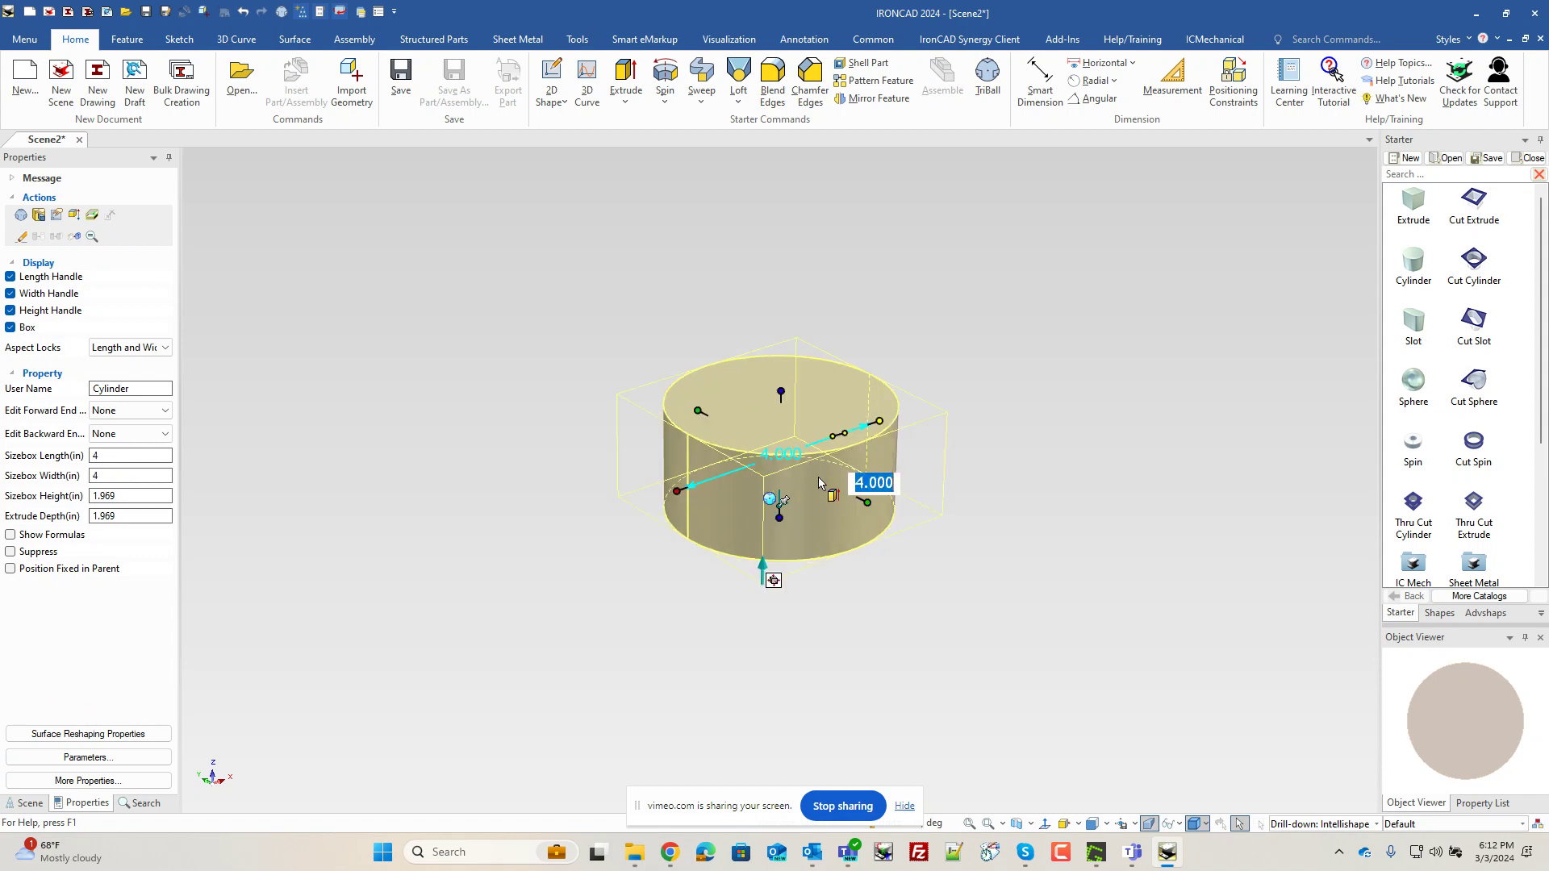
pyautogui.press('Tab')
pyautogui.press('Tab')
pyautogui.write('0.5')
pyautogui.press('Return')
pyautogui.click(959, 567)
# Select the base disc at shape level and activate the TriBall on it
pyautogui.click(788, 495)
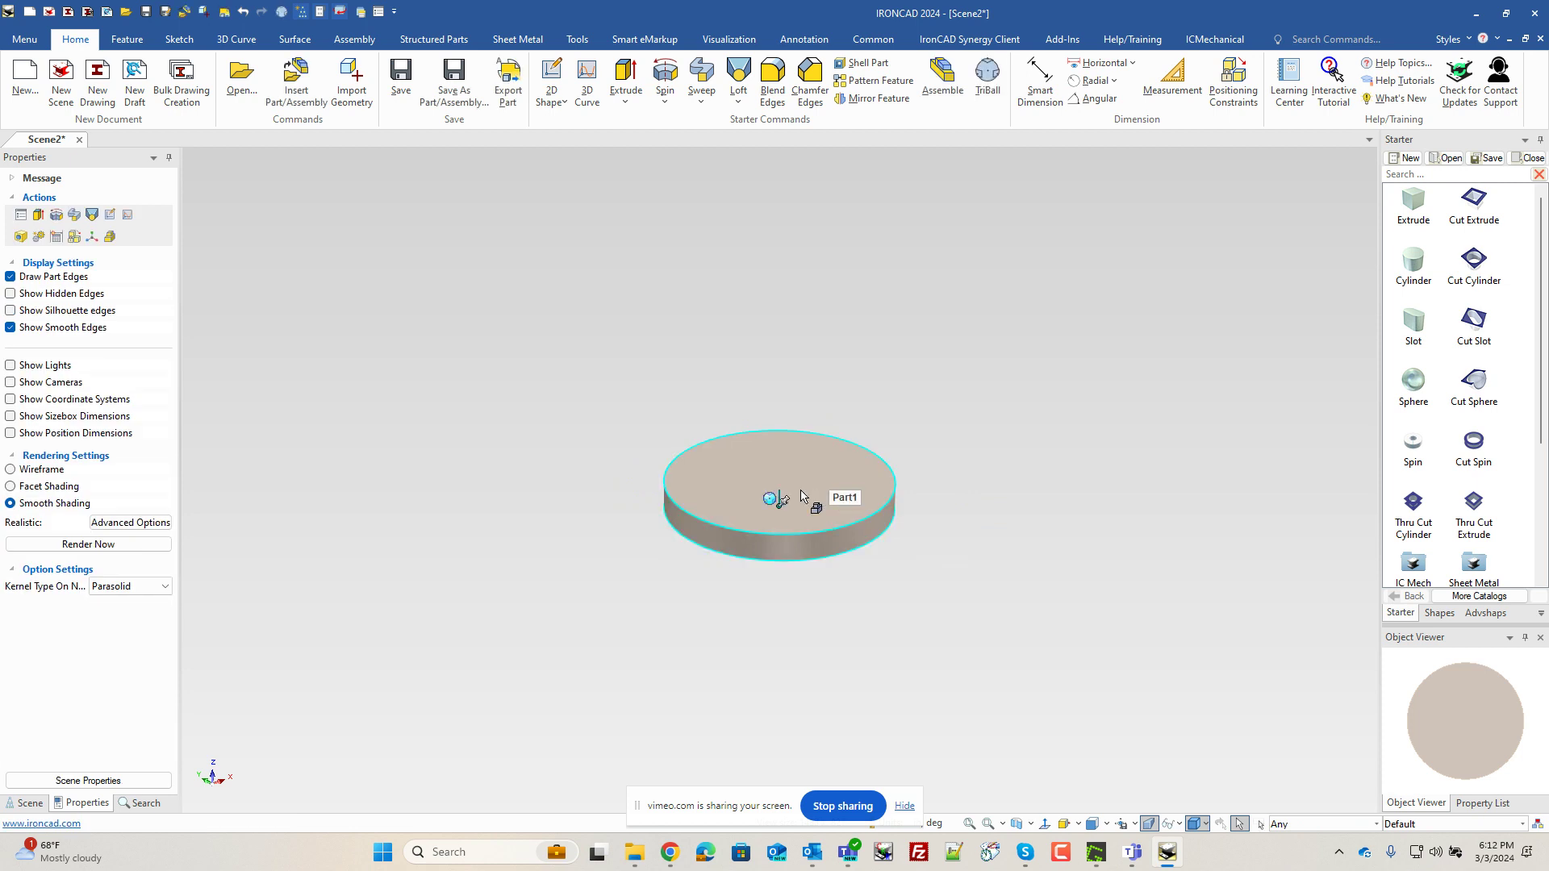
pyautogui.click(801, 493)
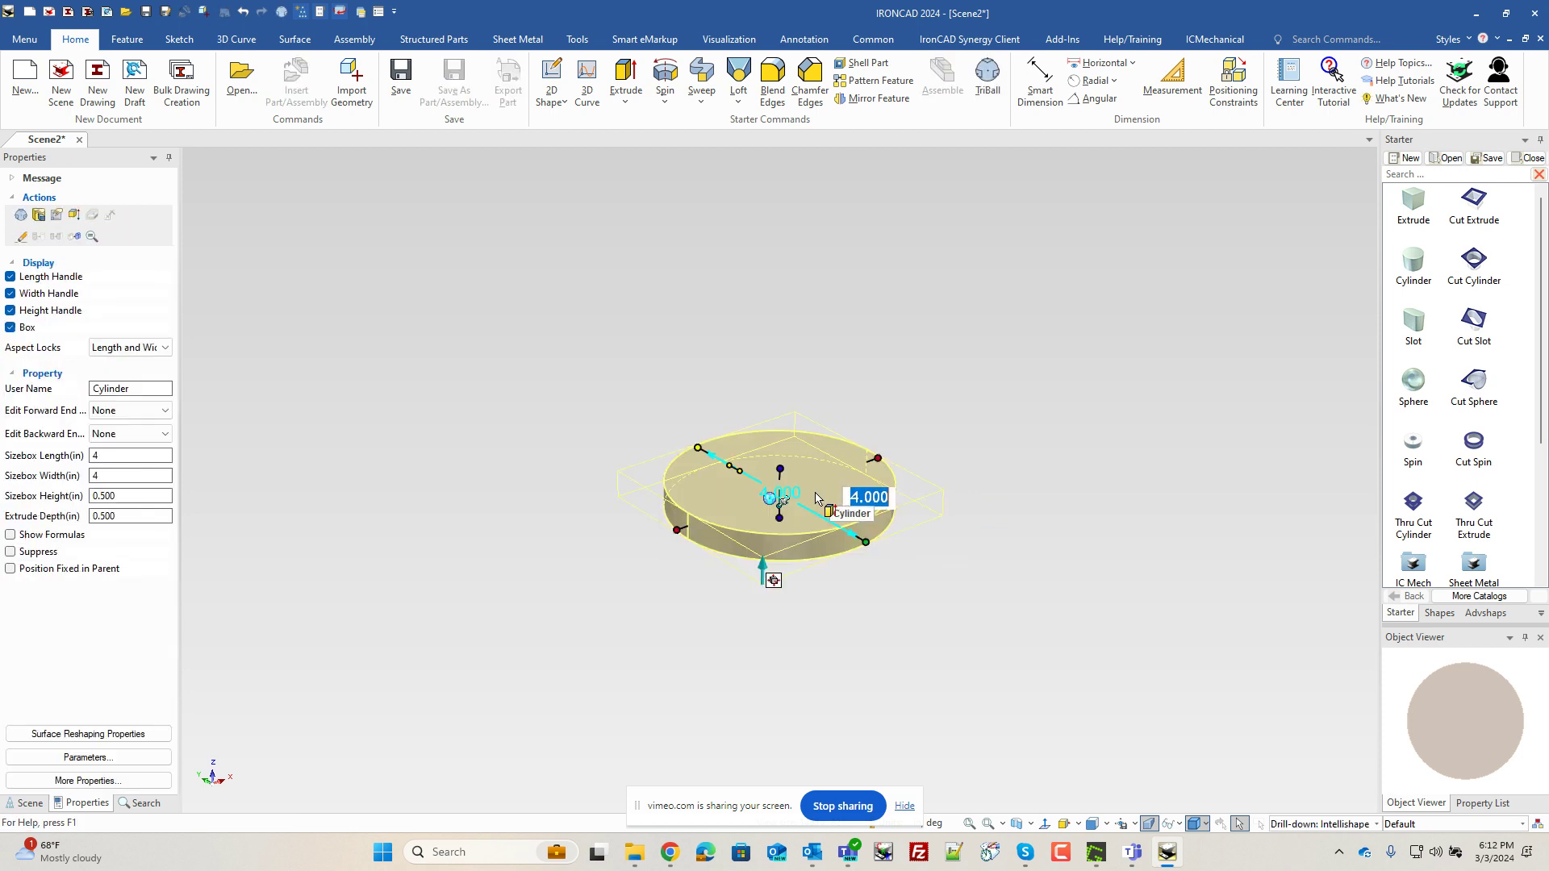
pyautogui.press('F10')
# Try to make three copies of the base disc upward along its axis, and undo the copies
pyautogui.moveTo(787, 418); pyautogui.dragTo(781, 418, button='right')
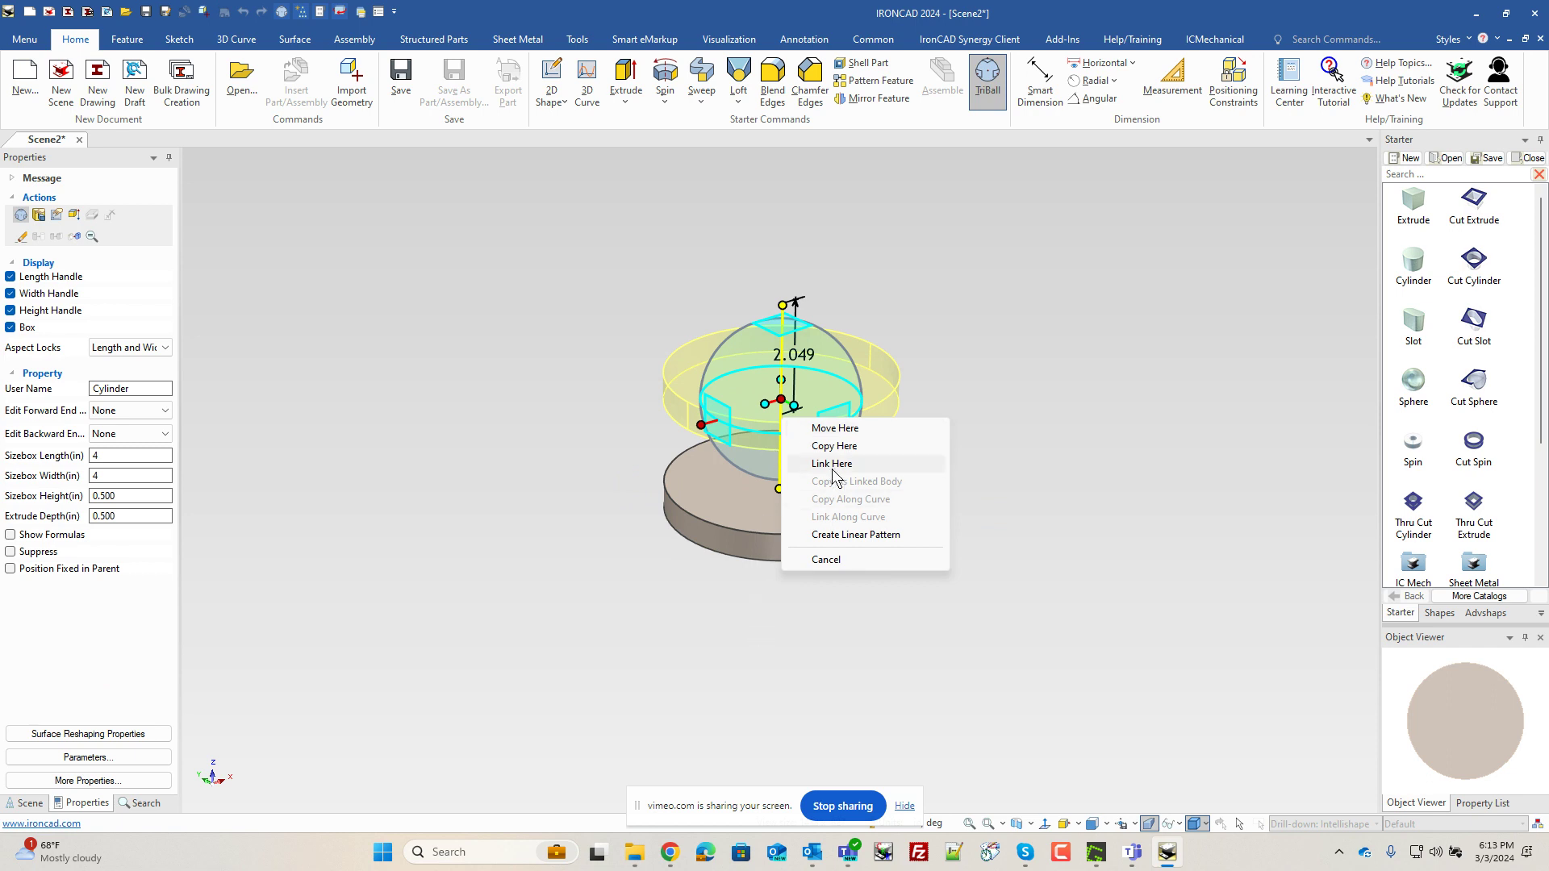
pyautogui.click(839, 445)
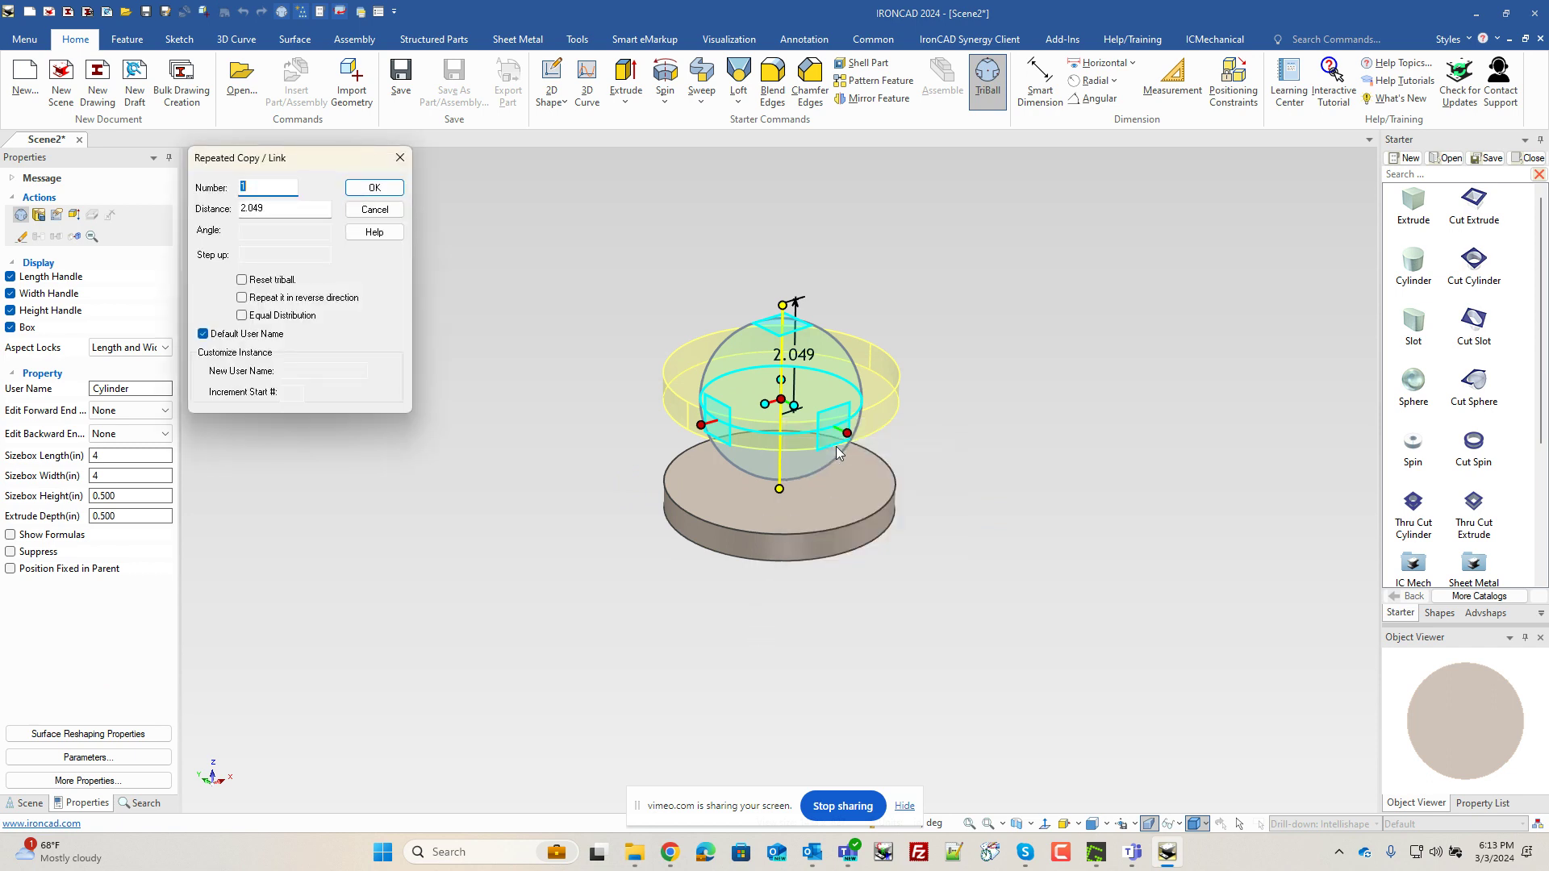
pyautogui.write('3')
pyautogui.press('Return')
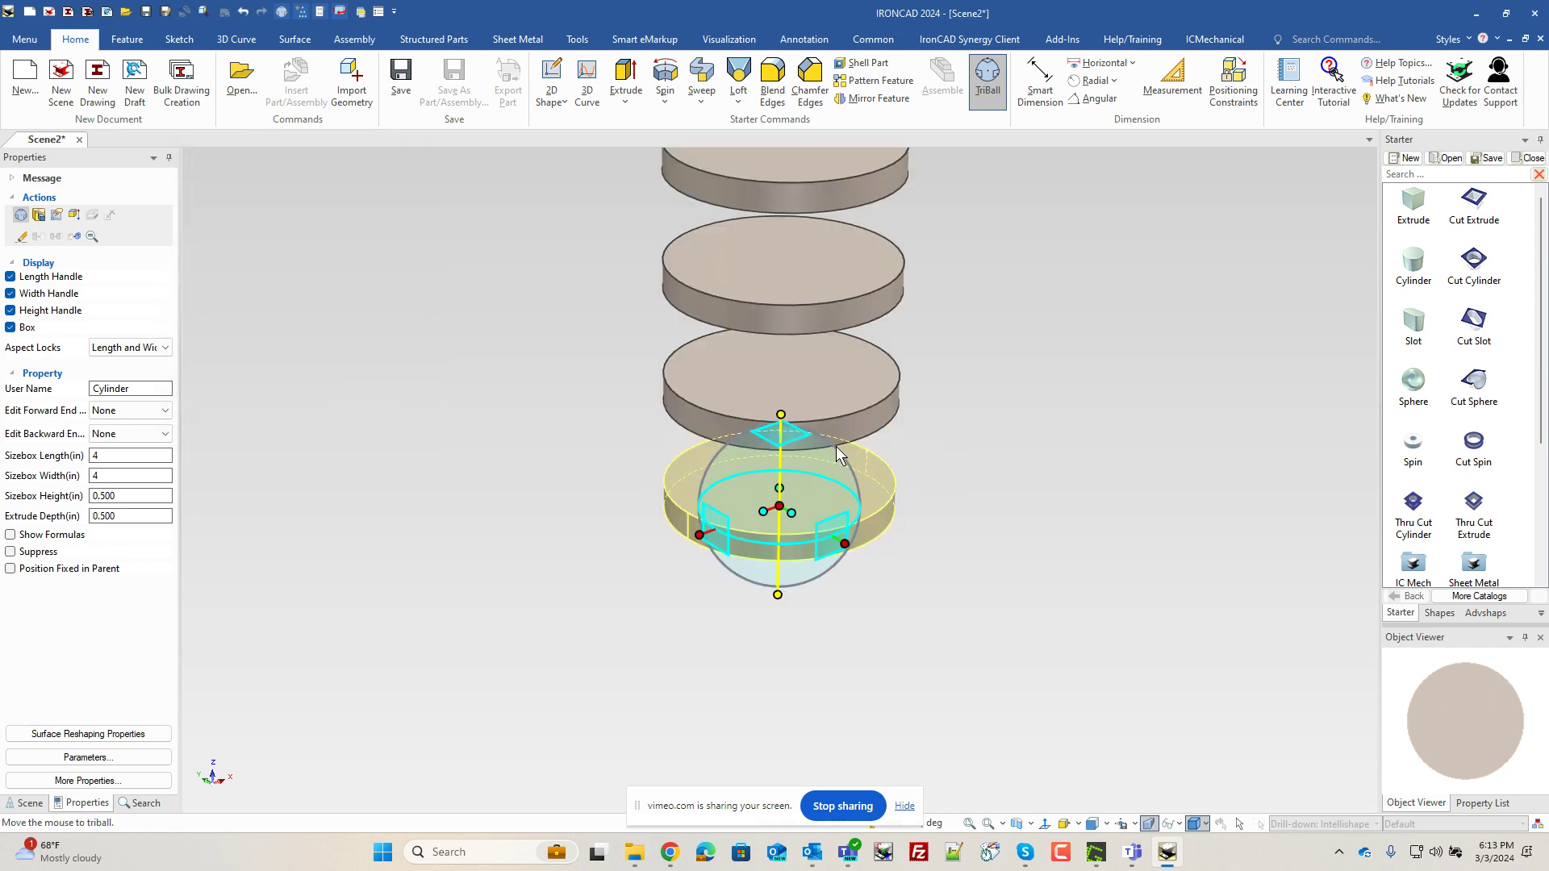
pyautogui.hotkey('ctrl', 'z')
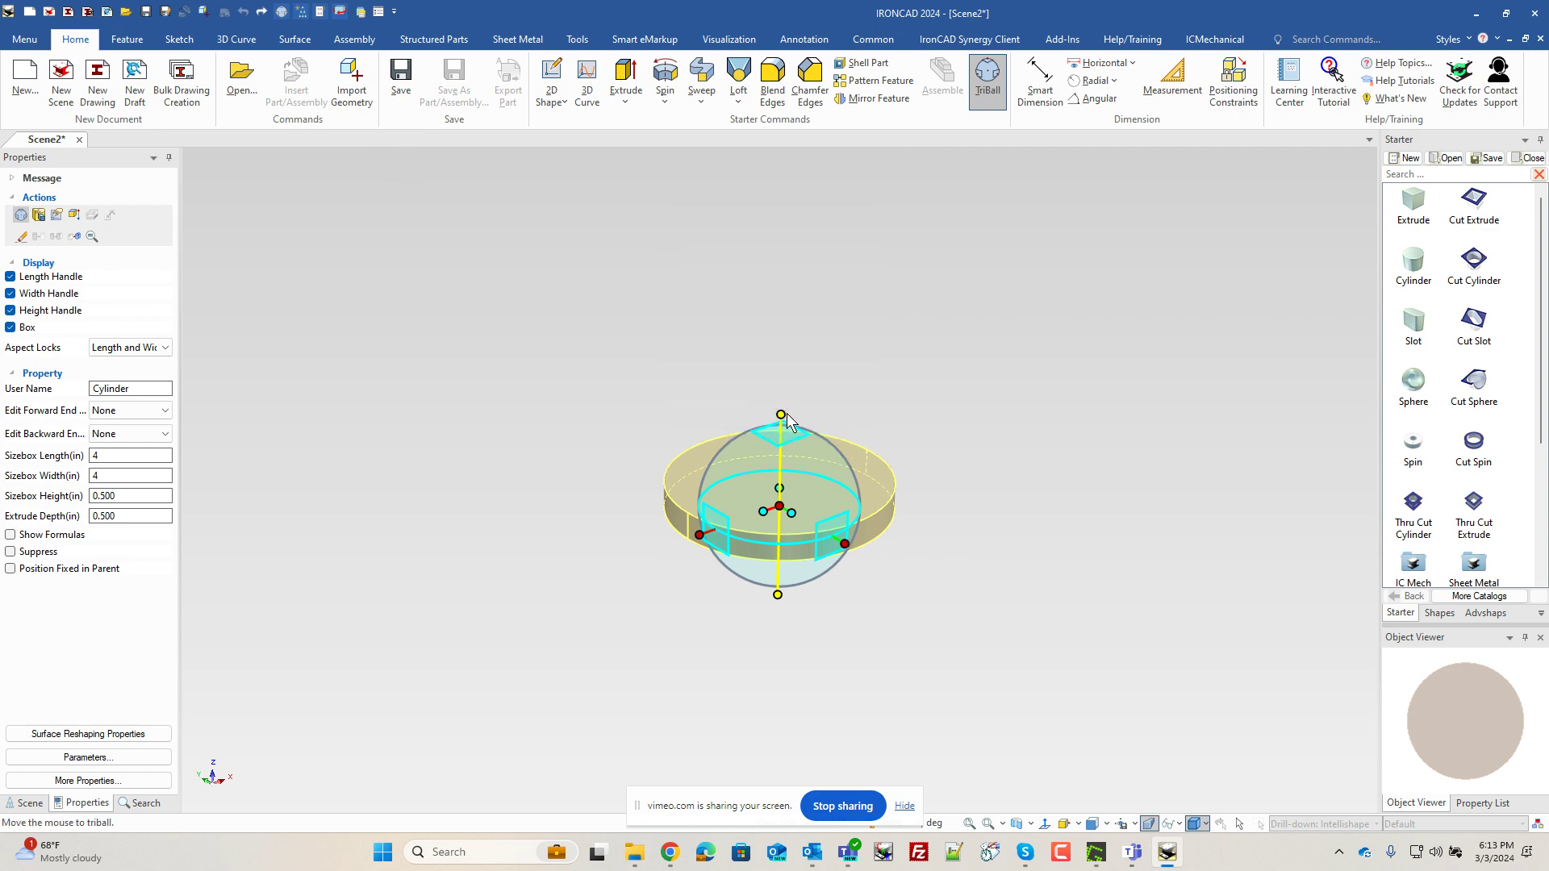
# Copy the base disc once upward along its vertical axis at a distance of 3 in
pyautogui.moveTo(786, 413); pyautogui.dragTo(790, 409, button='right')
pyautogui.click(841, 445)
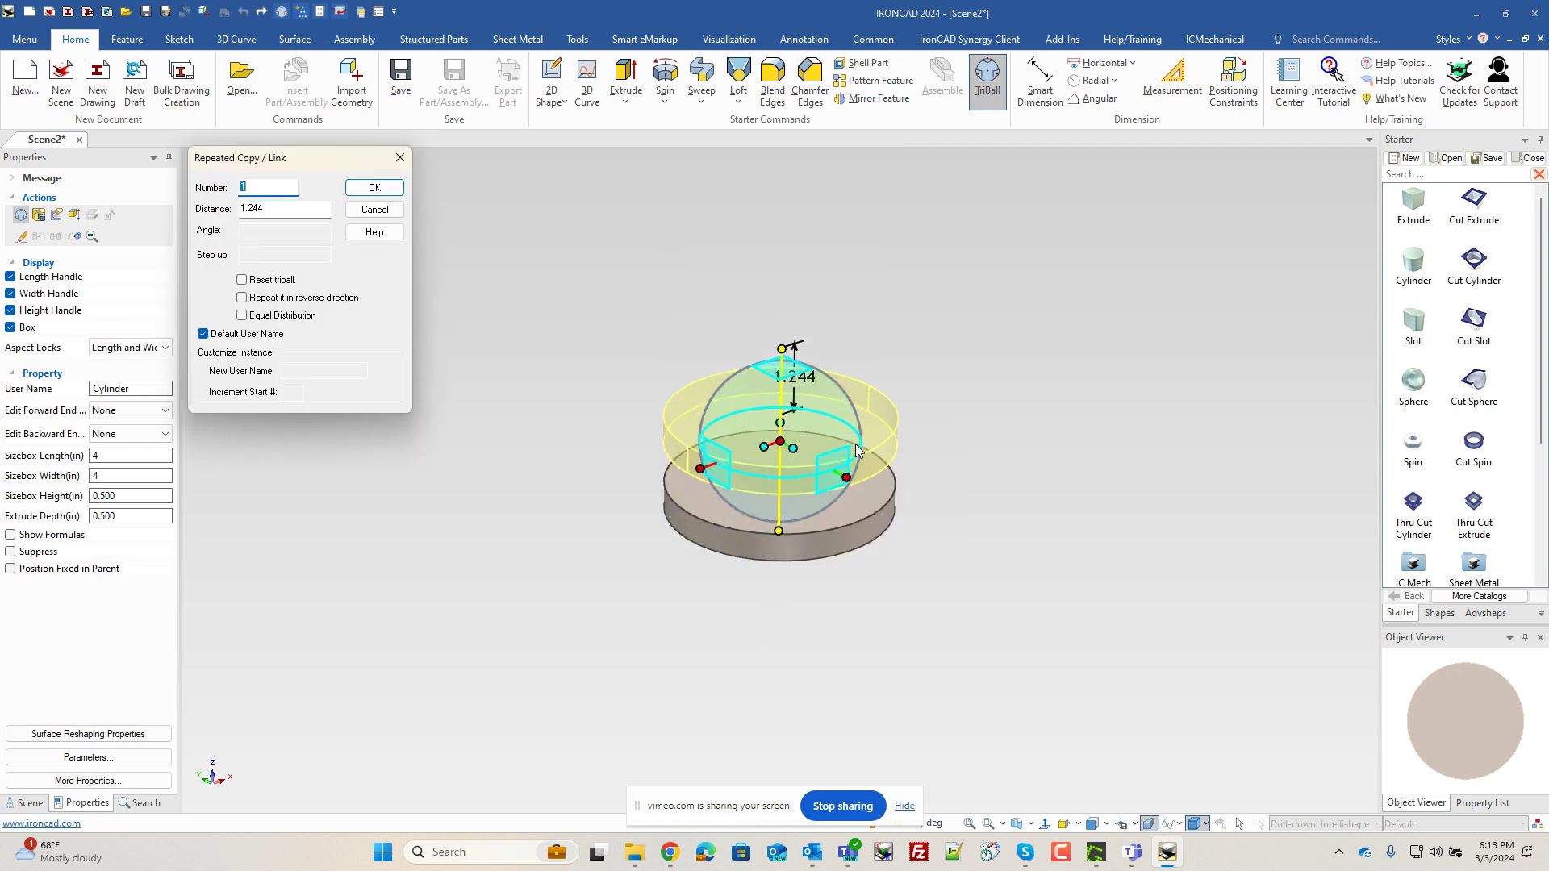
pyautogui.press('Tab')
pyautogui.write('3')
pyautogui.press('Return')
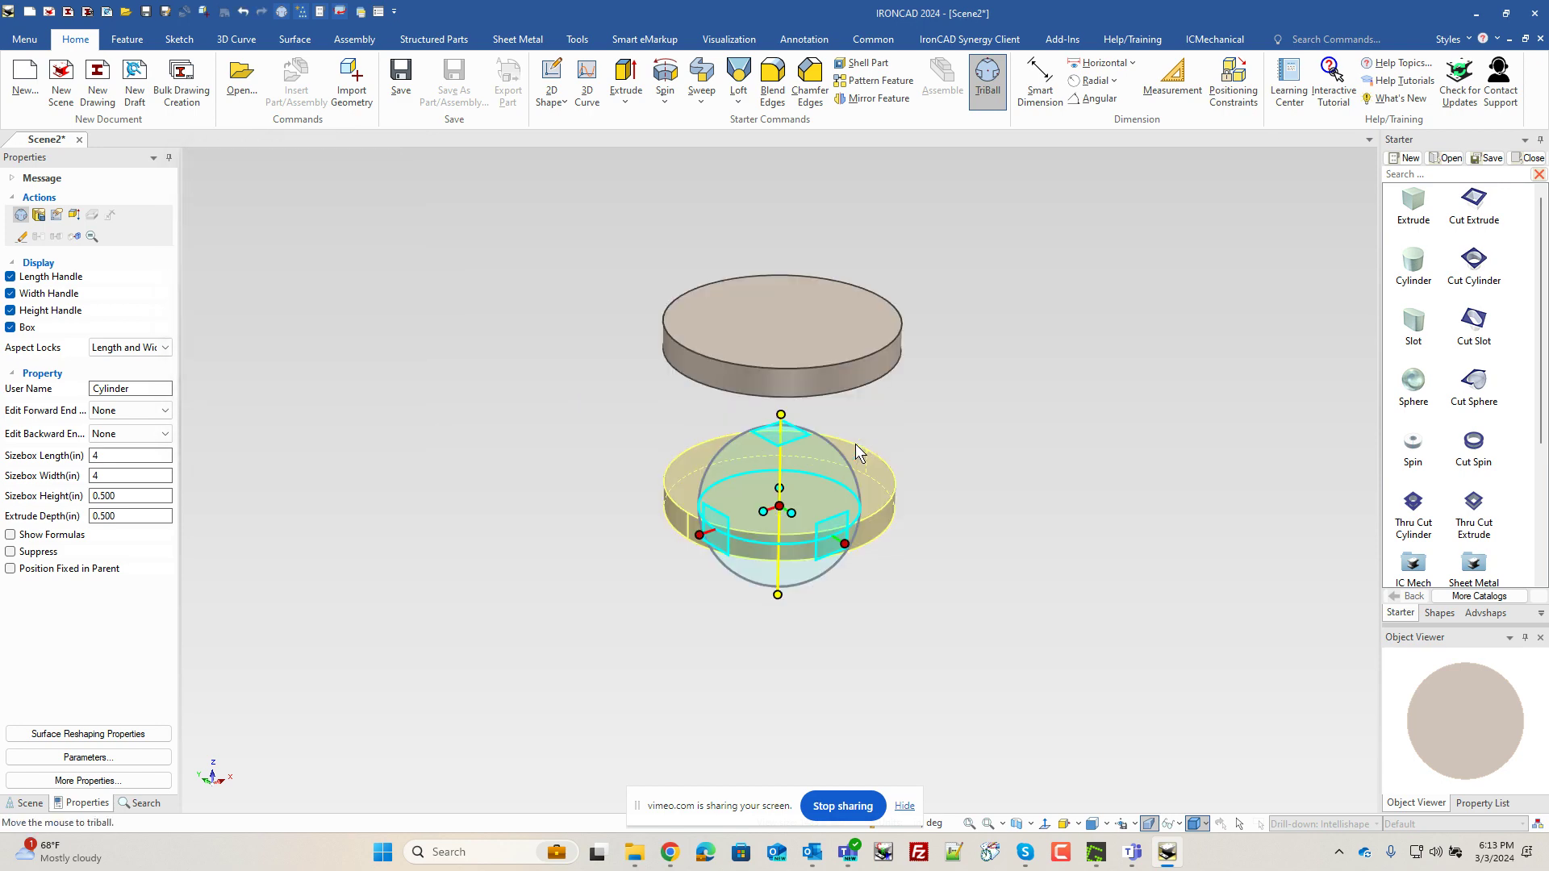
pyautogui.press('F10')
pyautogui.click(911, 437)
# Set the height of the upper disc to 1 in, extending it upward
pyautogui.click(867, 367)
pyautogui.click(867, 368)
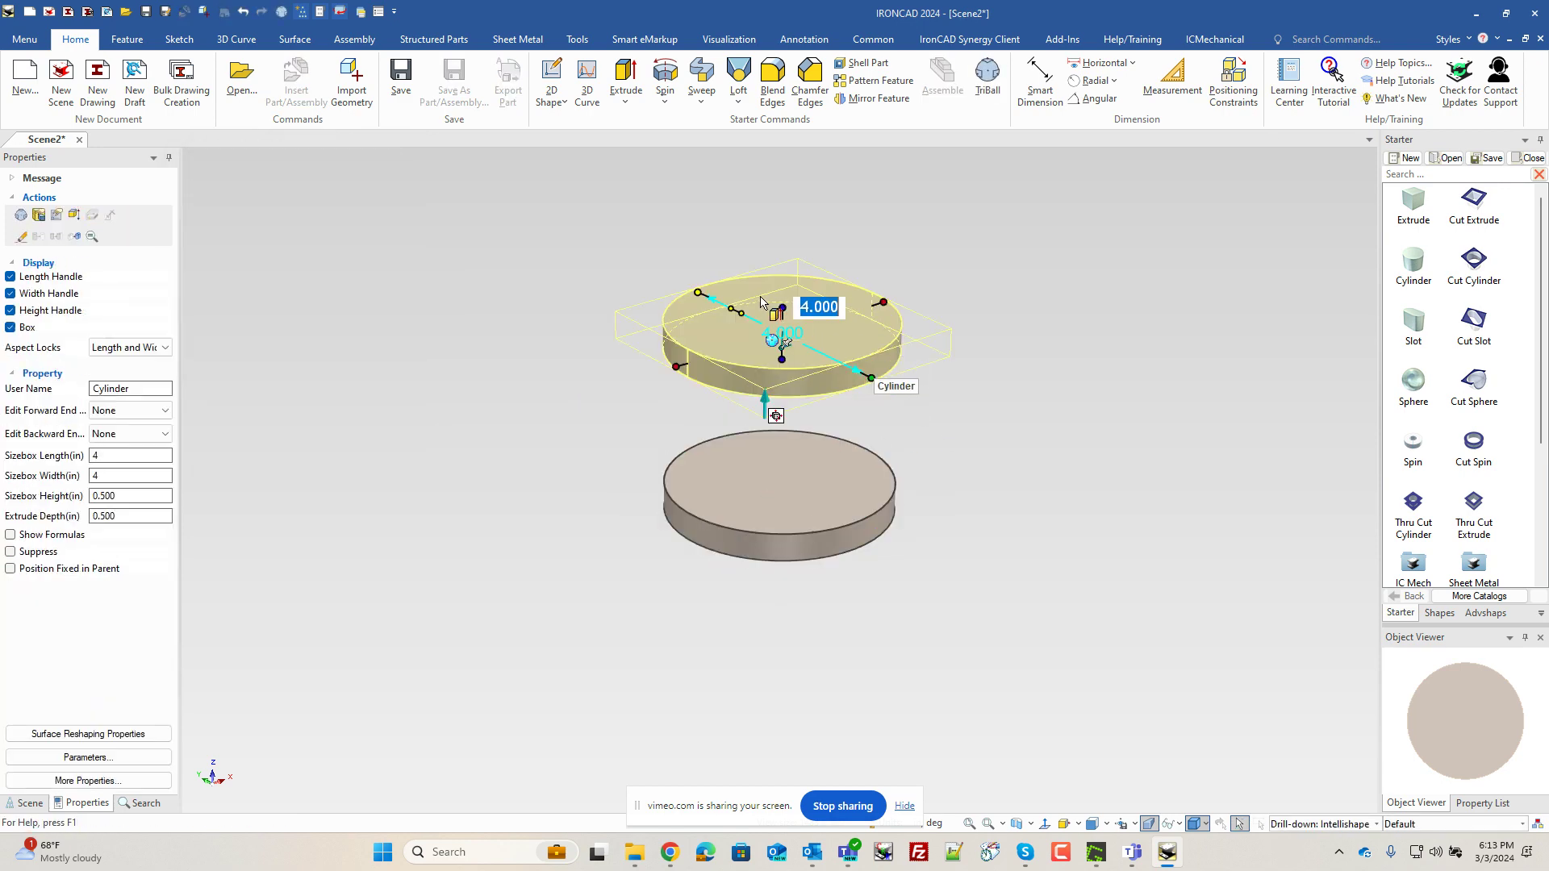
pyautogui.write('1')
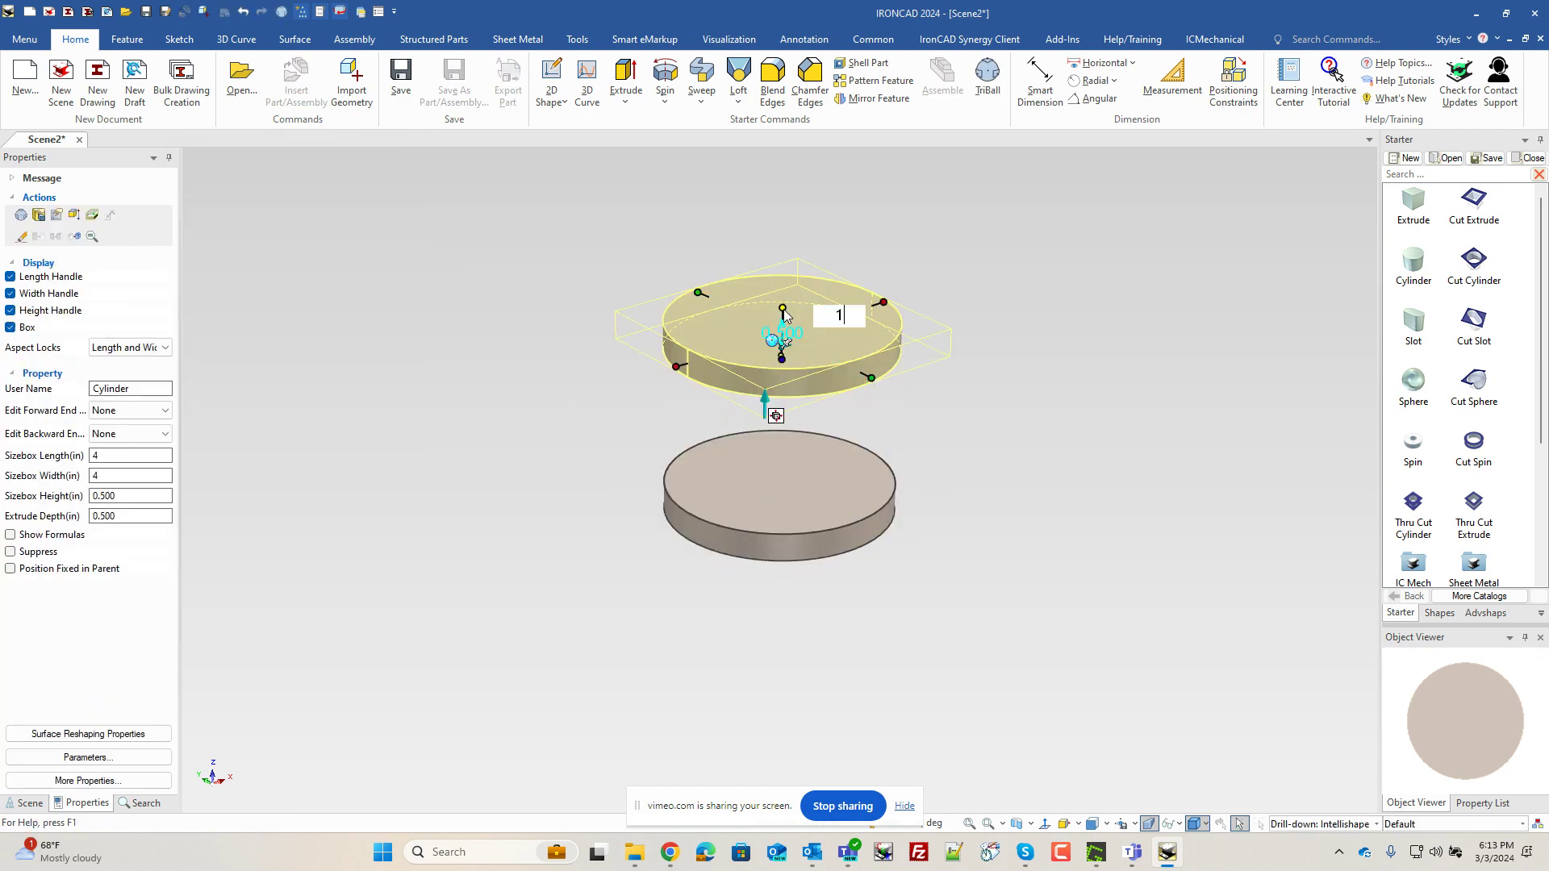
pyautogui.press('Return')
pyautogui.click(948, 430)
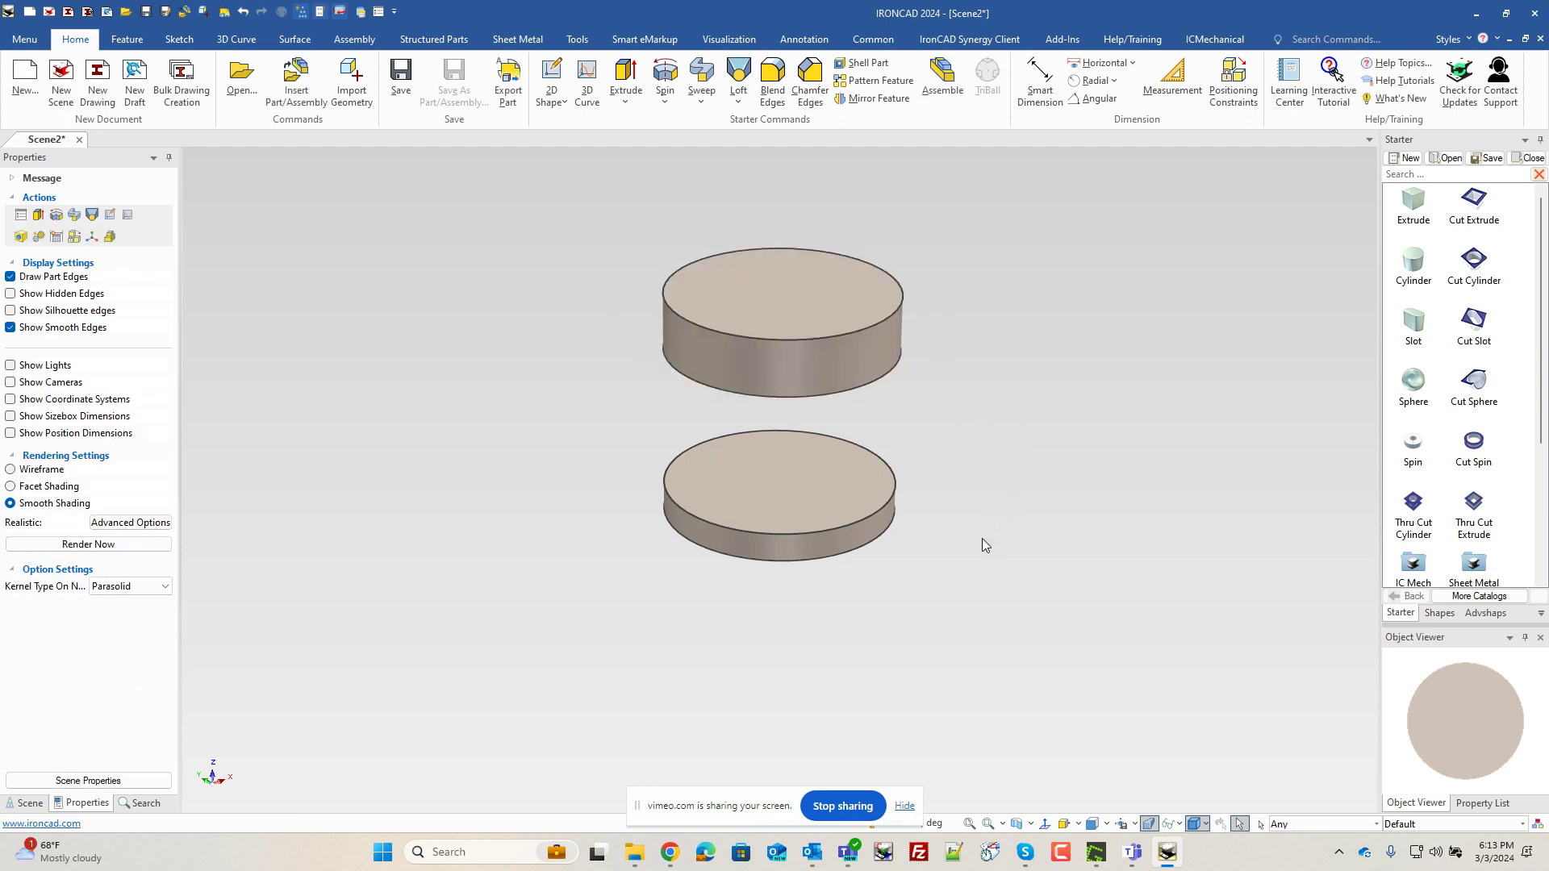
# Place a block at the centre of the lower disc's top face and set its length to 0.5 in
pyautogui.moveTo(982, 542)
pyautogui.mouseDown(button='middle')
pyautogui.moveTo(954, 425)
pyautogui.moveTo(968, 539)
pyautogui.mouseUp(button='middle')
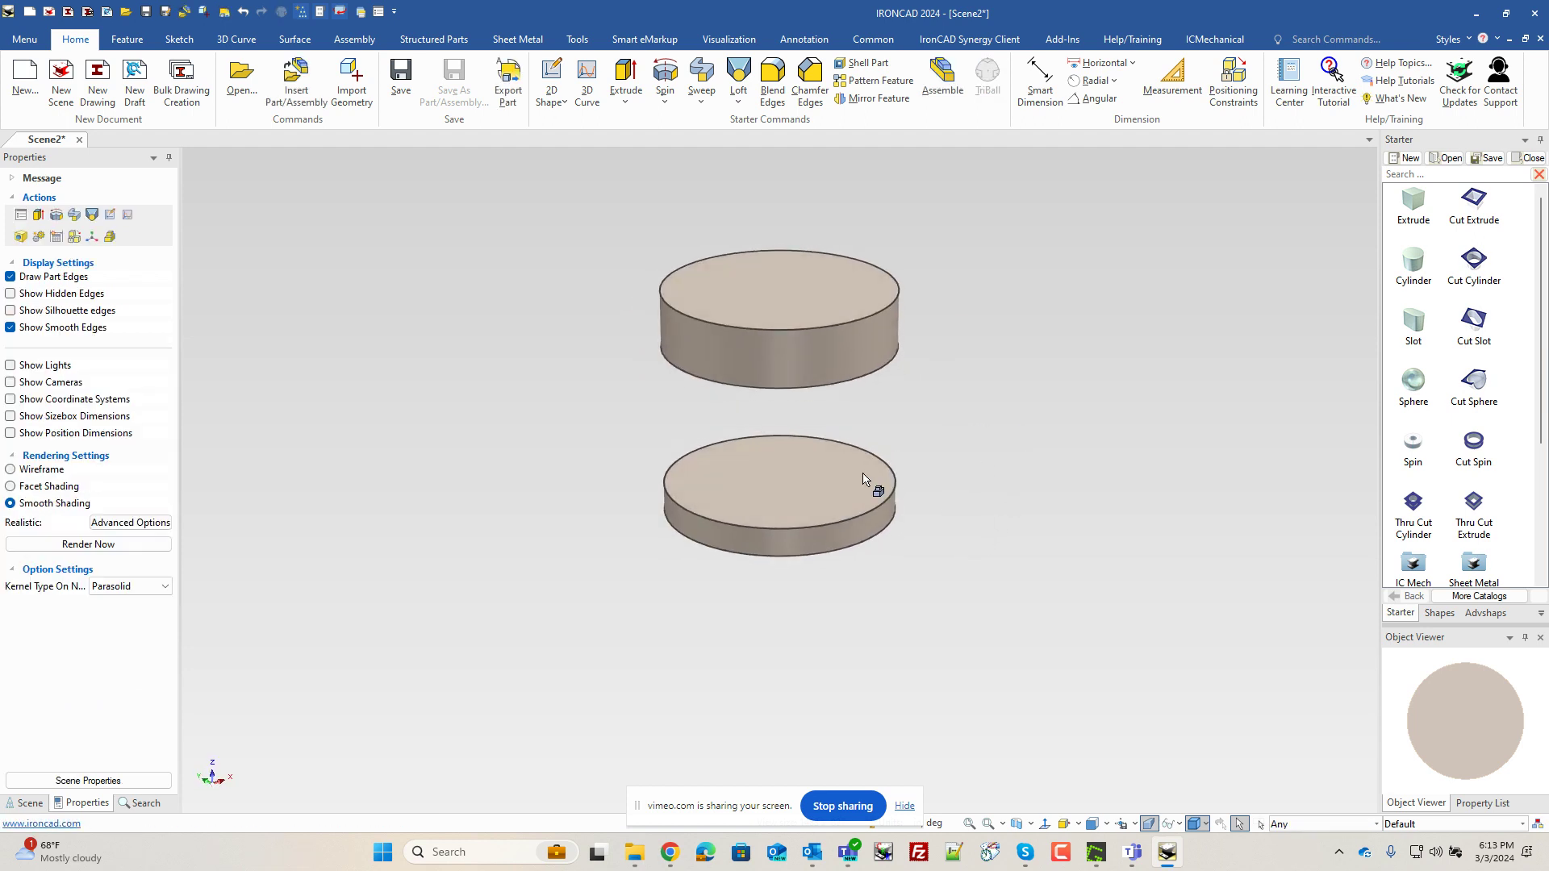
pyautogui.scroll(1, 863, 479)
pyautogui.scroll(1, 819, 495)
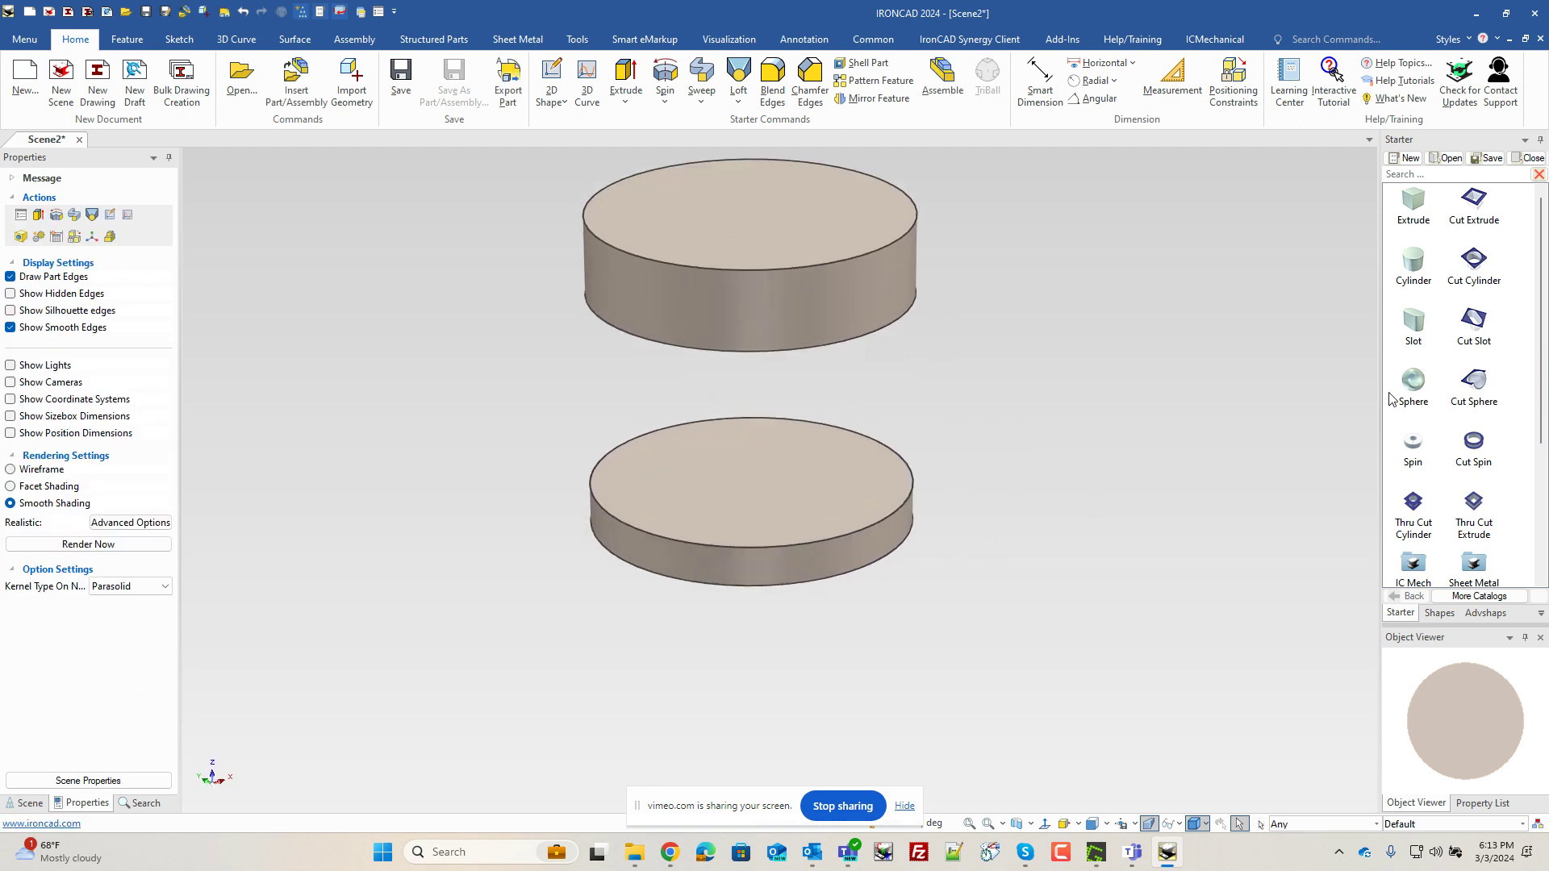
pyautogui.moveTo(1416, 212); pyautogui.dragTo(751, 482)
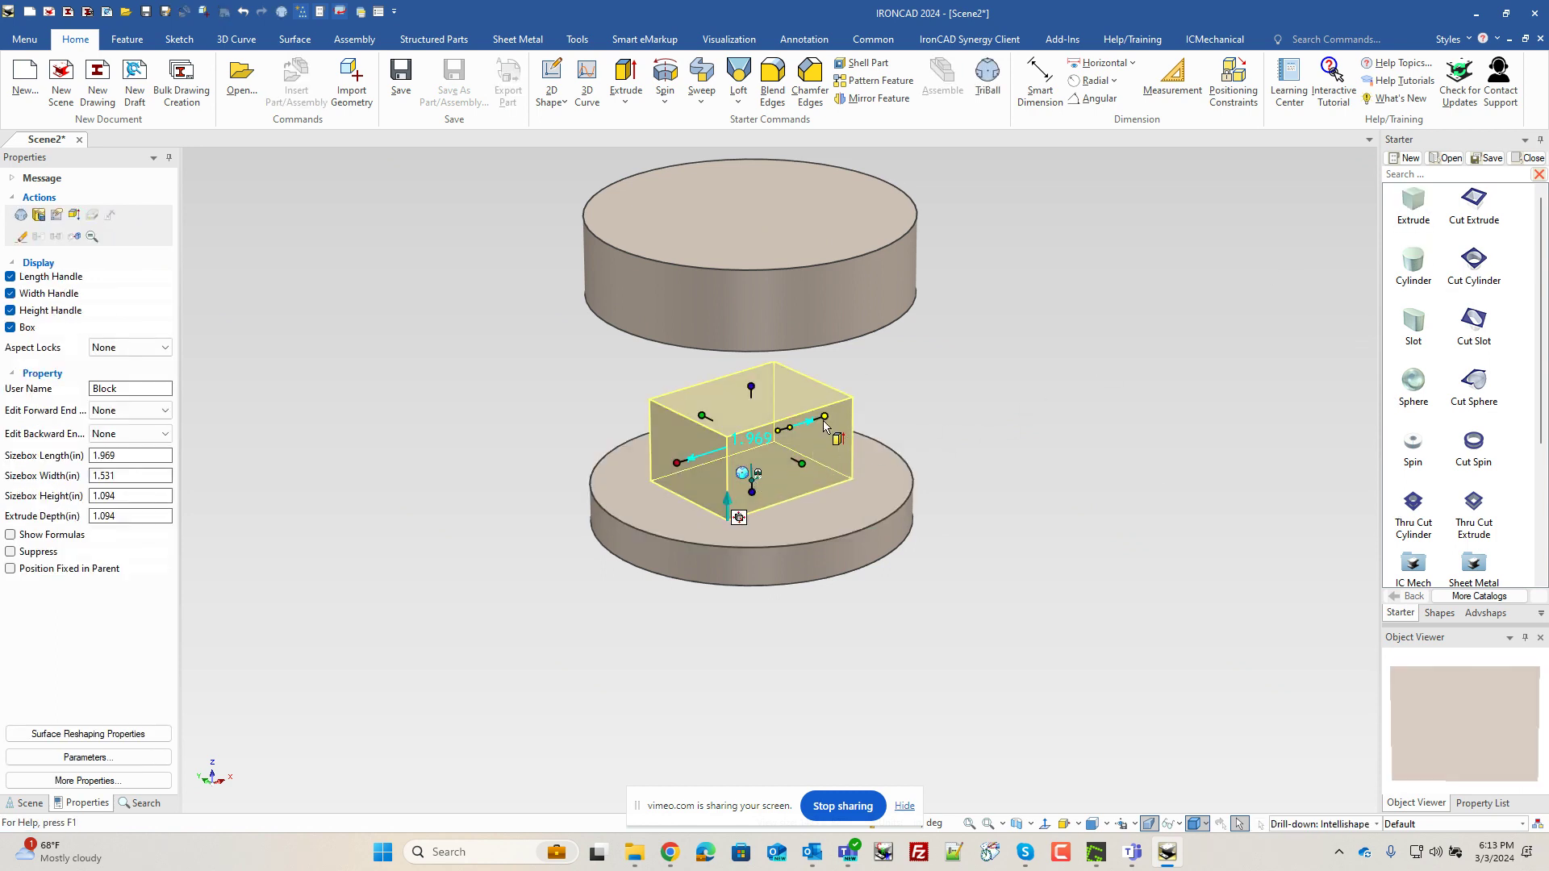
pyautogui.moveTo(831, 421); pyautogui.dragTo(852, 423)
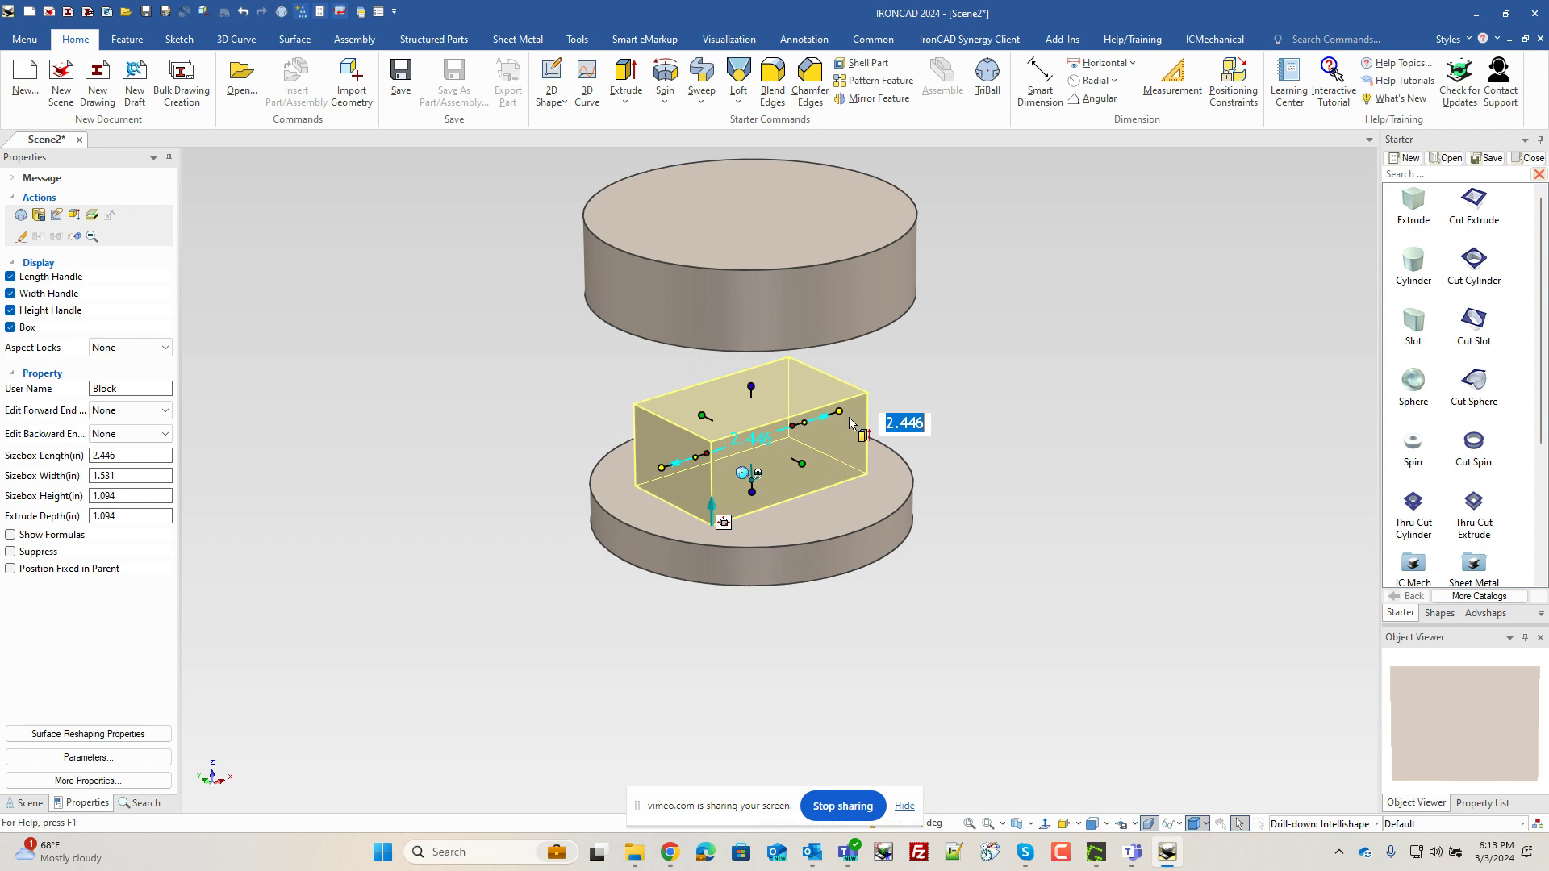
pyautogui.write('0.5')
pyautogui.press('Return')
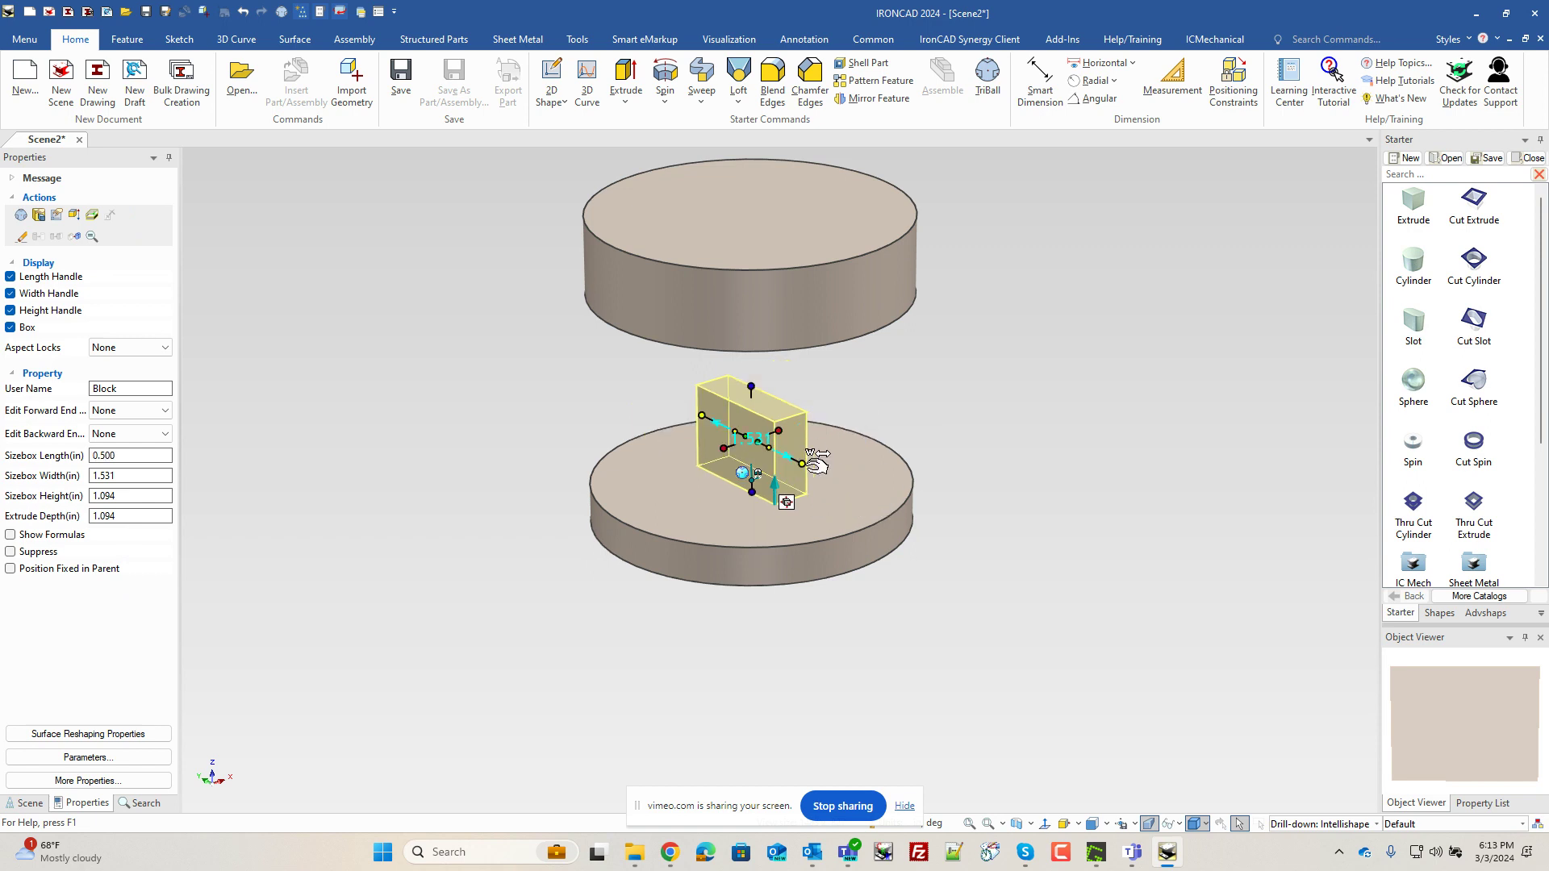
# Set the block's width and height to 0.5 in each
pyautogui.moveTo(800, 473); pyautogui.dragTo(815, 479)
pyautogui.write('0.5')
pyautogui.press('Return')
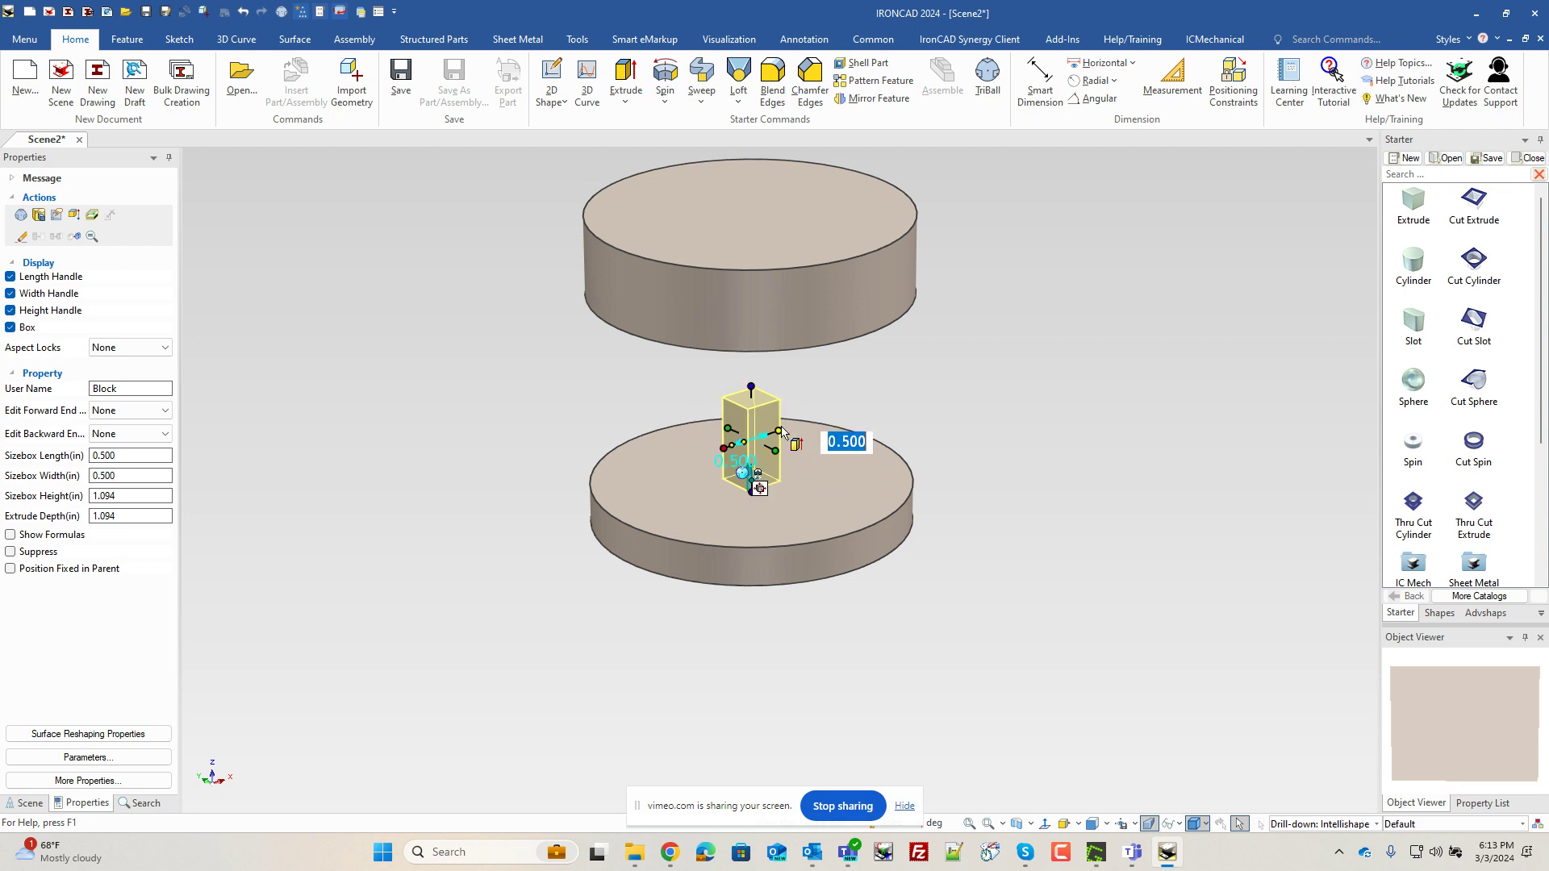
pyautogui.moveTo(755, 384); pyautogui.dragTo(756, 385)
pyautogui.write('0.5')
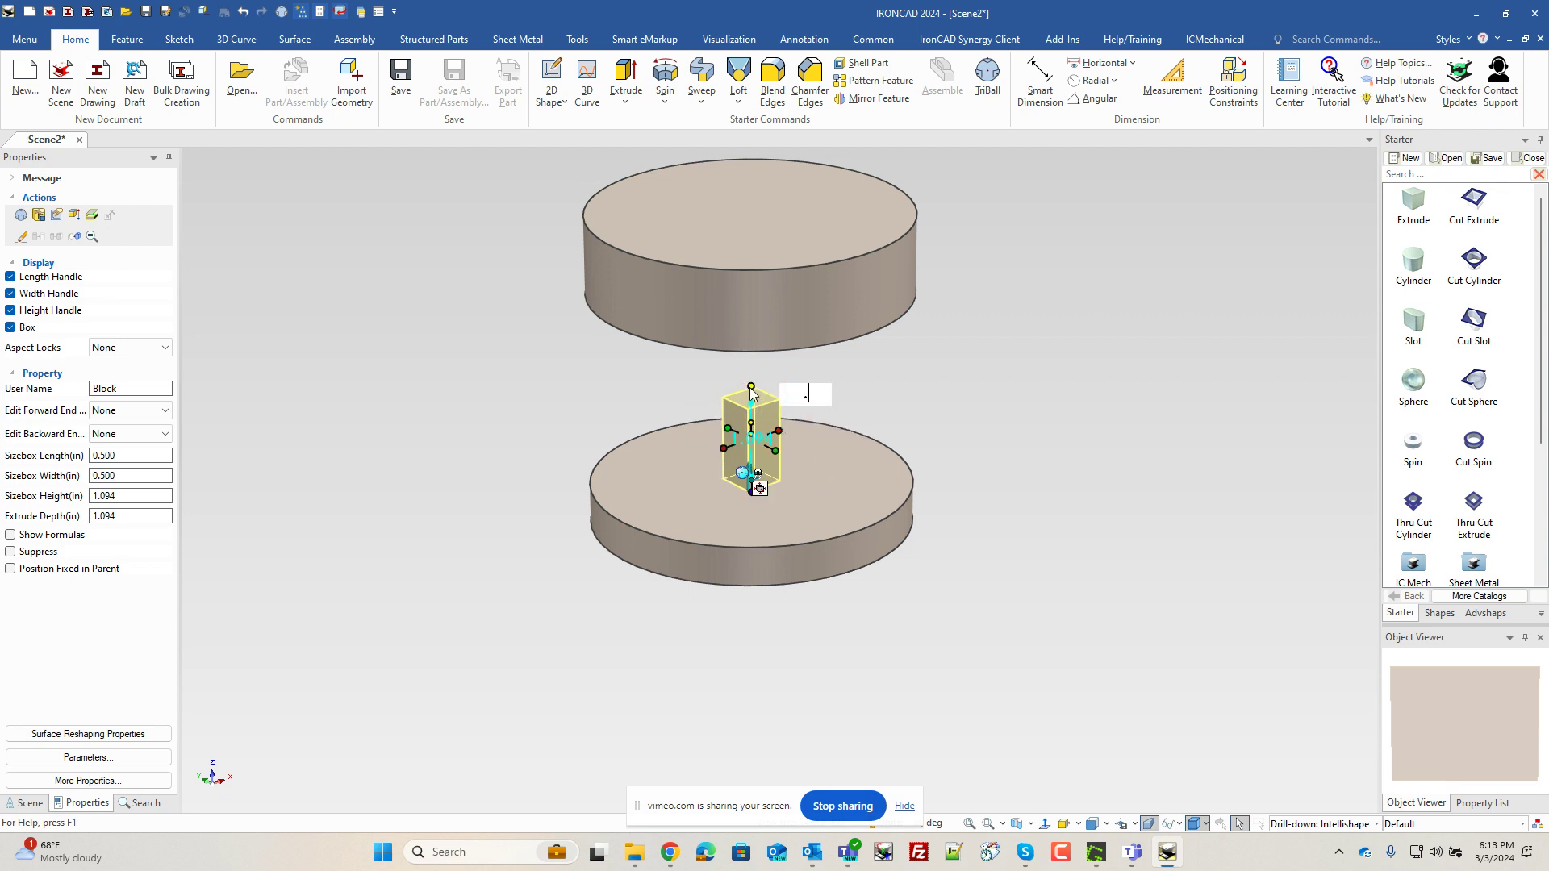
pyautogui.press('Return')
pyautogui.click(913, 399)
# Move the small block 1.5 in horizontally from the disc's centre toward its front edge with the TriBall
pyautogui.click(753, 463)
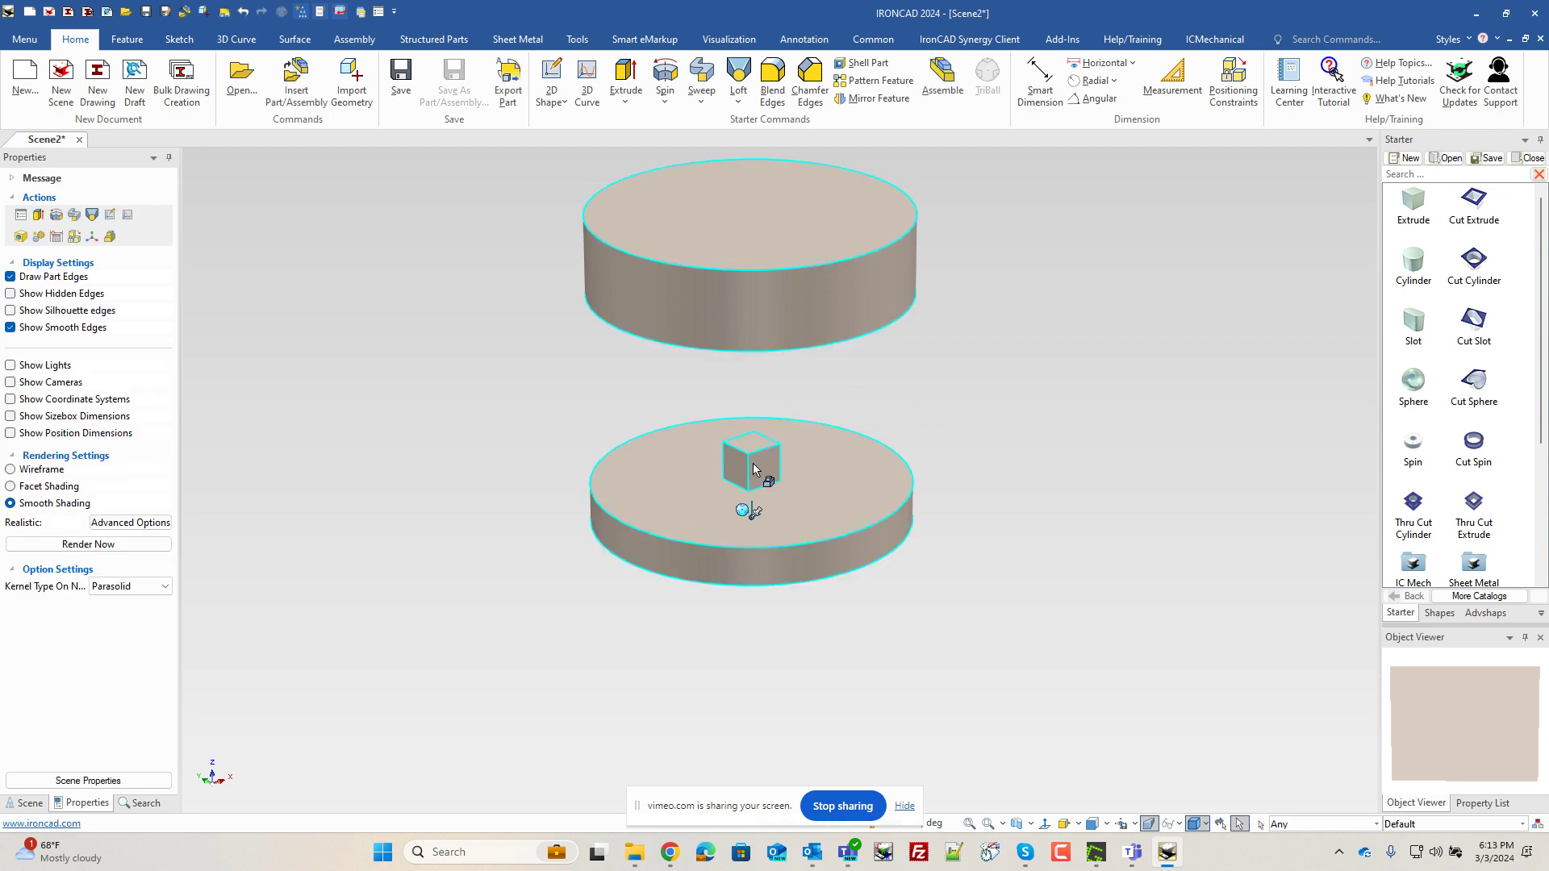
pyautogui.click(753, 465)
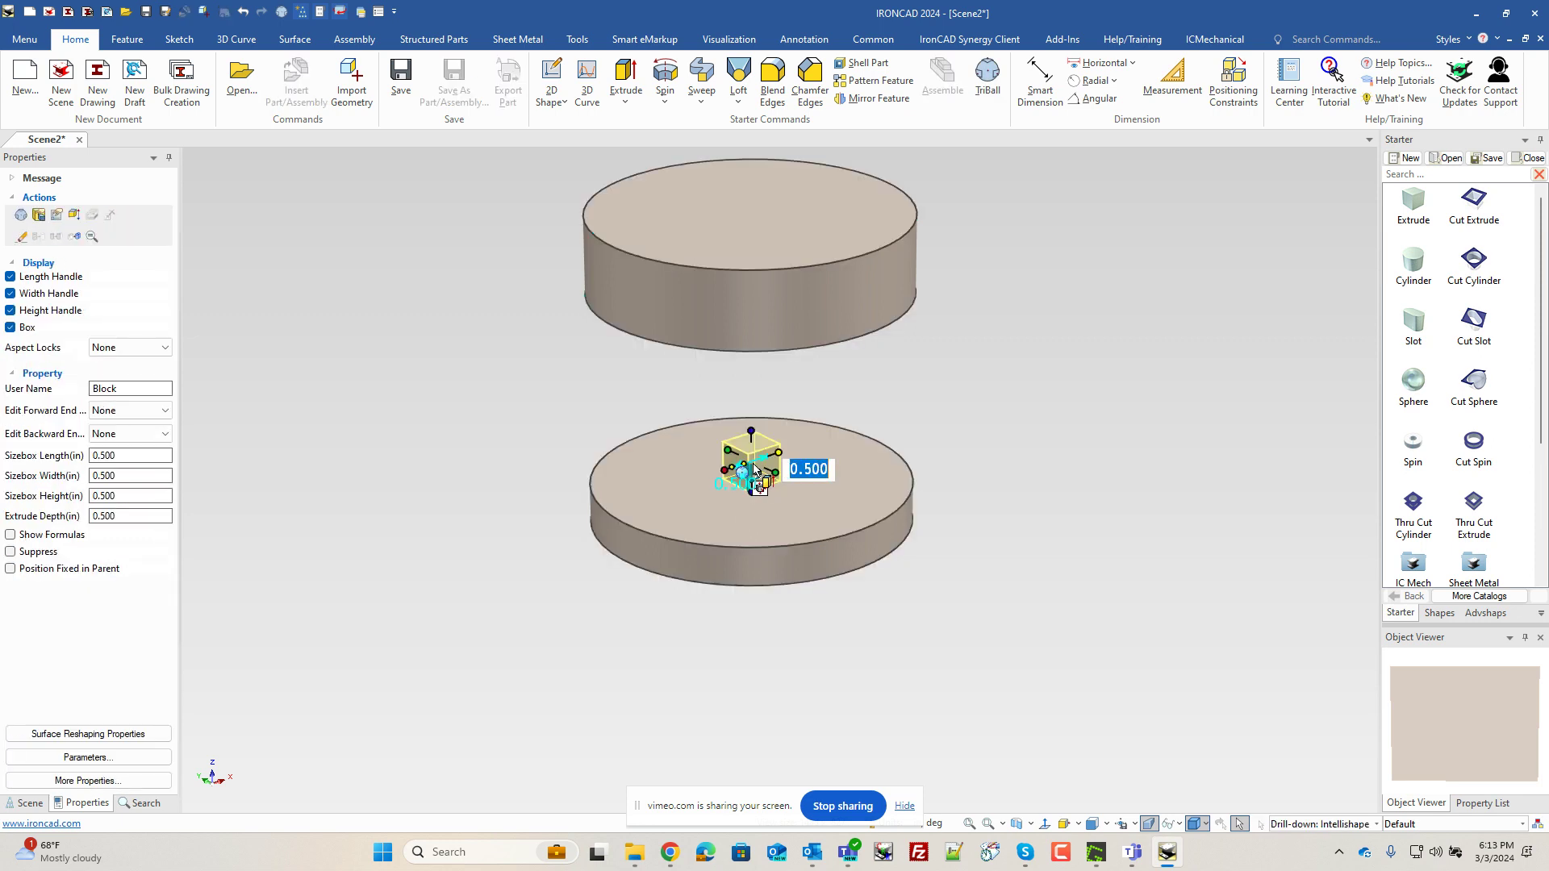
pyautogui.press('F10')
pyautogui.moveTo(827, 524); pyautogui.dragTo(816, 520)
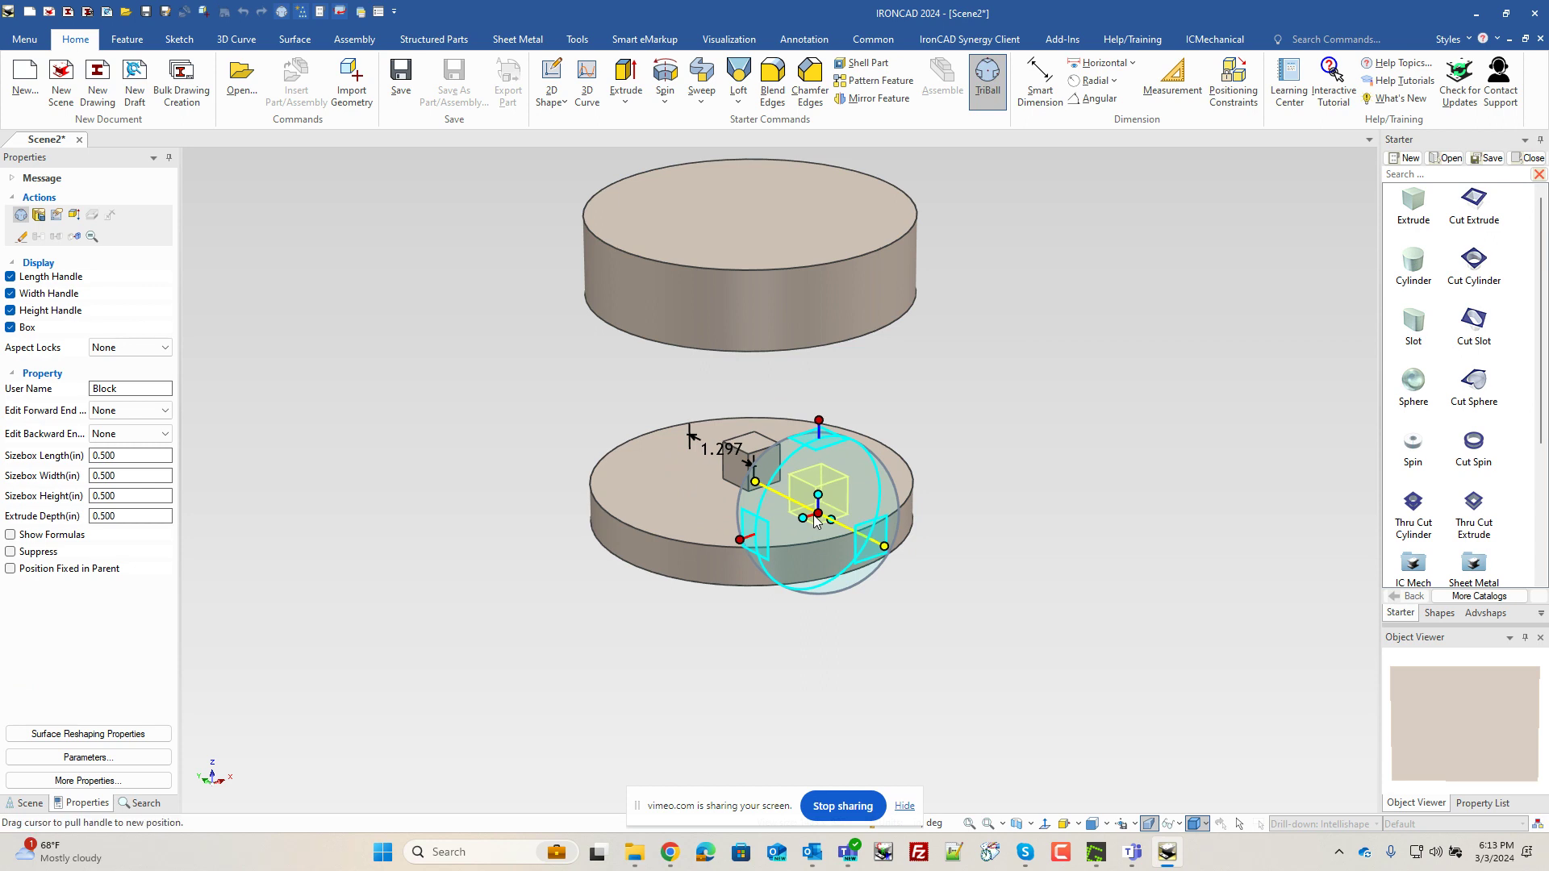
pyautogui.moveTo(816, 521); pyautogui.dragTo(817, 518, button='right')
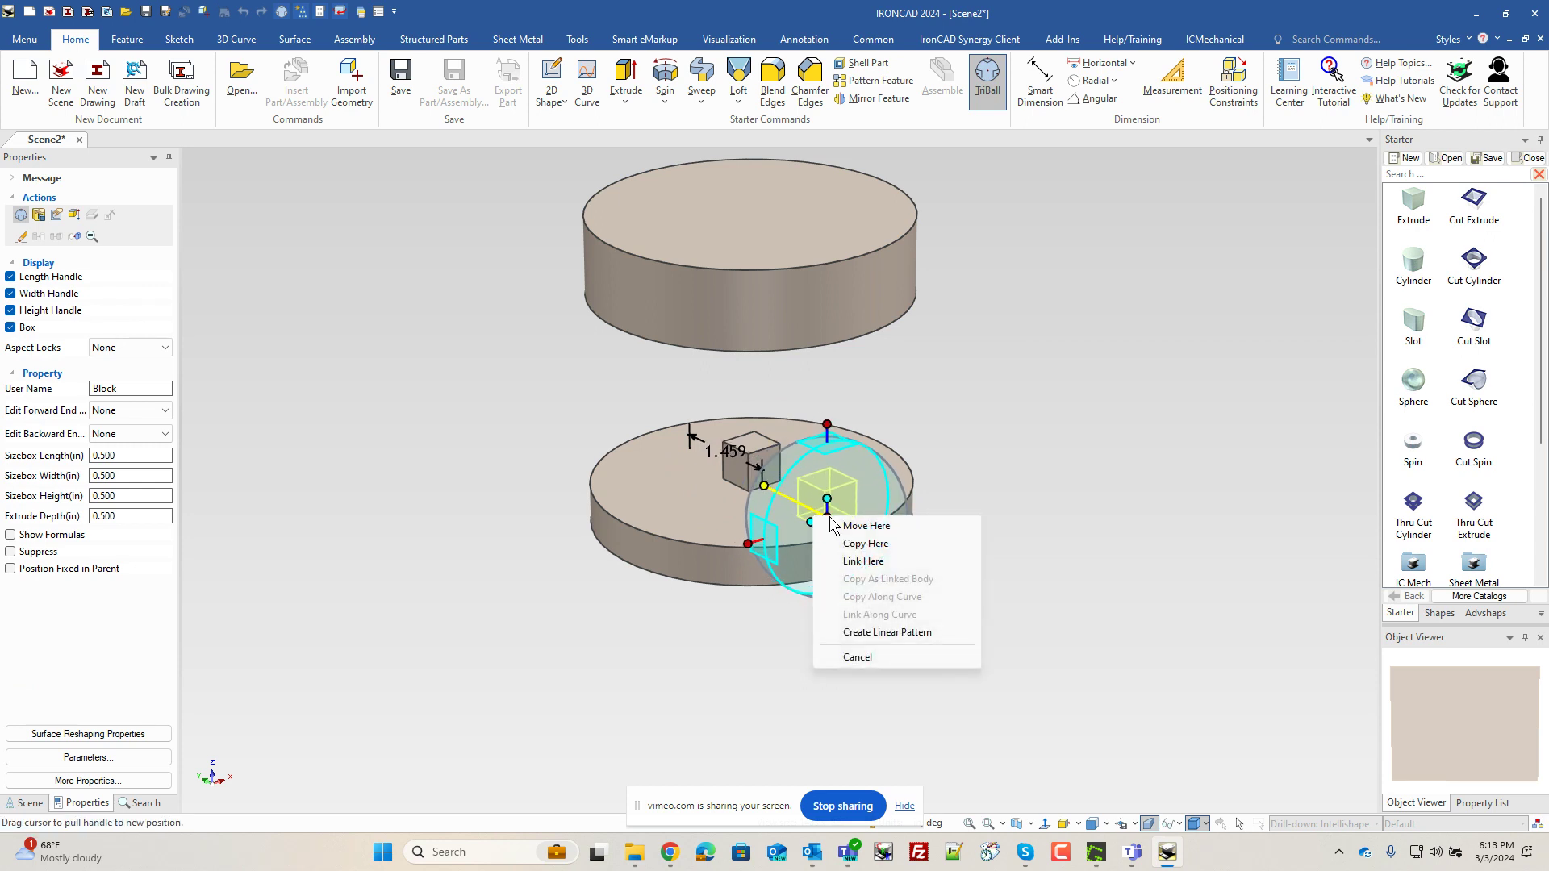
pyautogui.click(847, 526)
pyautogui.write('1.5')
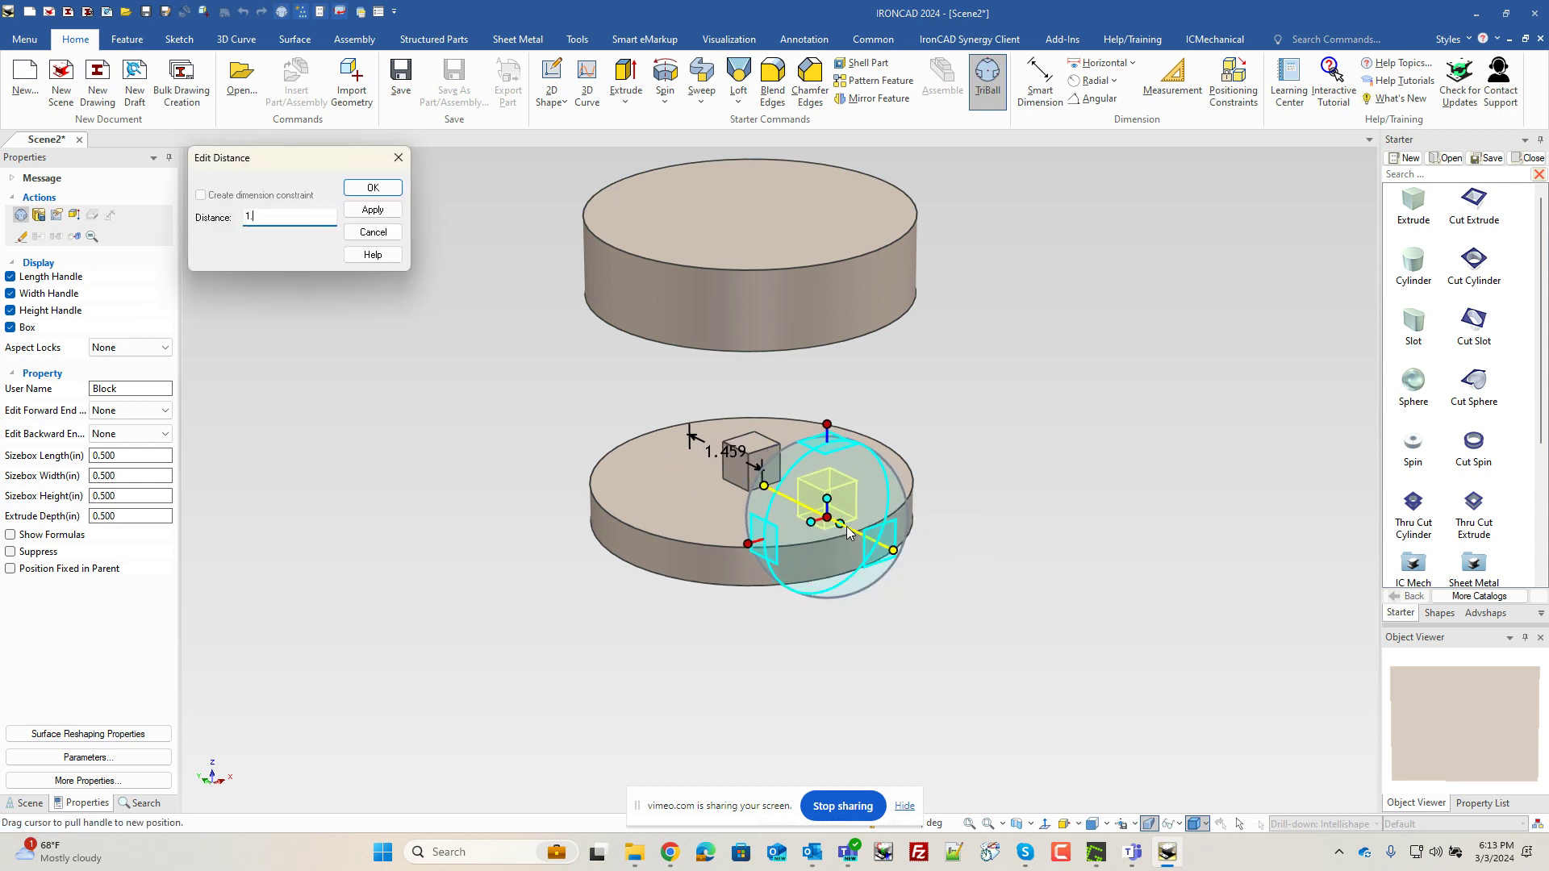
pyautogui.press('Return')
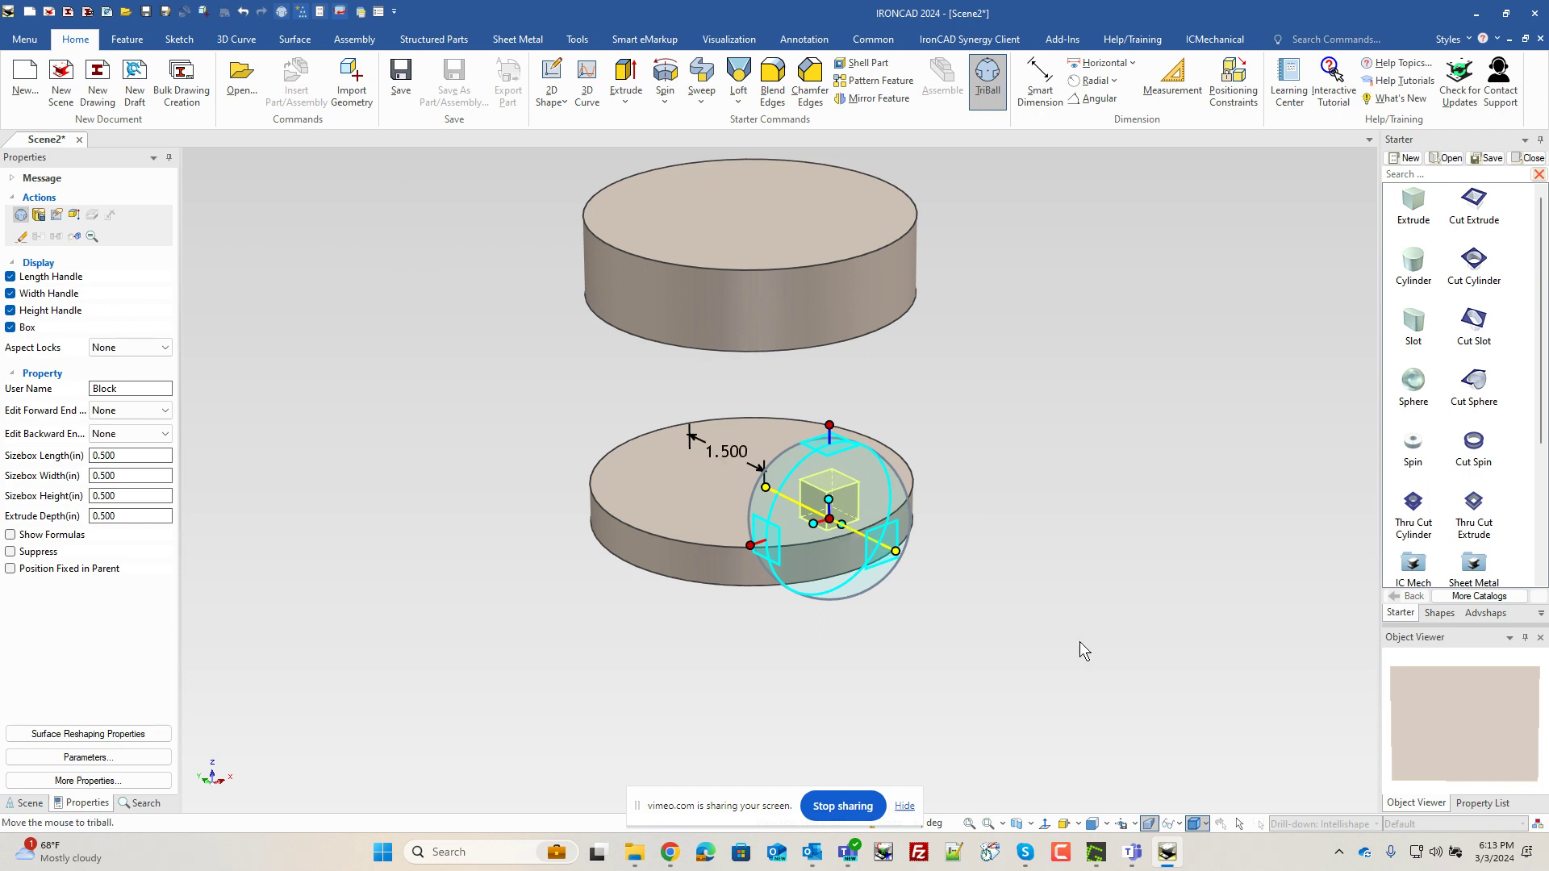
pyautogui.press('Escape')
pyautogui.press('Escape')
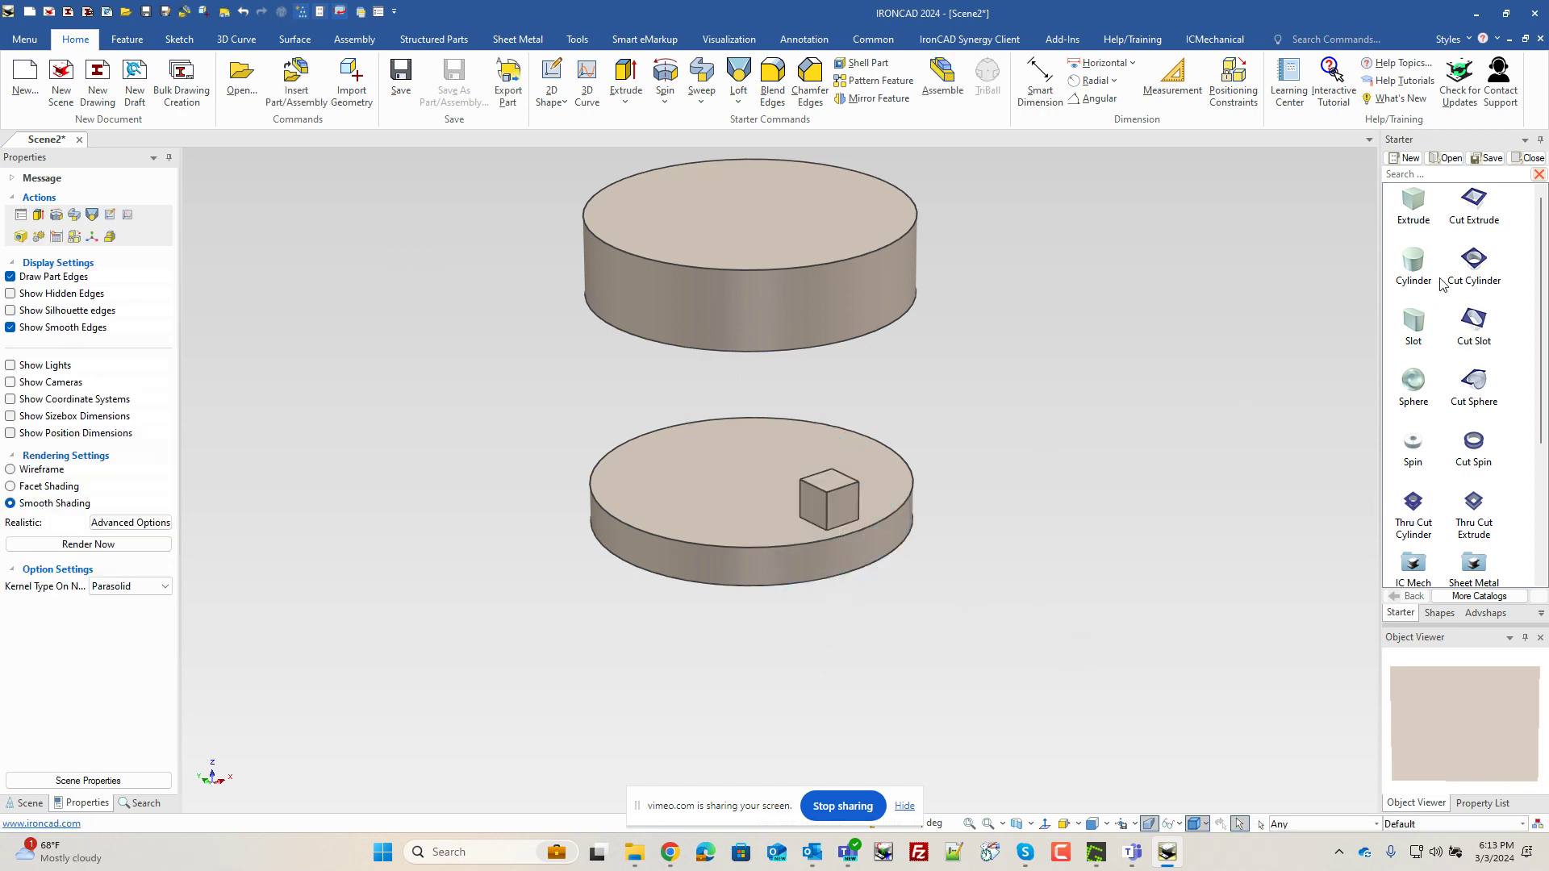
# Add a cylindrical rod centred on the block's top face, 2 in high up to the upper disc and 0.25 in in diameter
pyautogui.moveTo(1412, 264); pyautogui.dragTo(830, 481)
pyautogui.moveTo(830, 319); pyautogui.dragTo(894, 355)
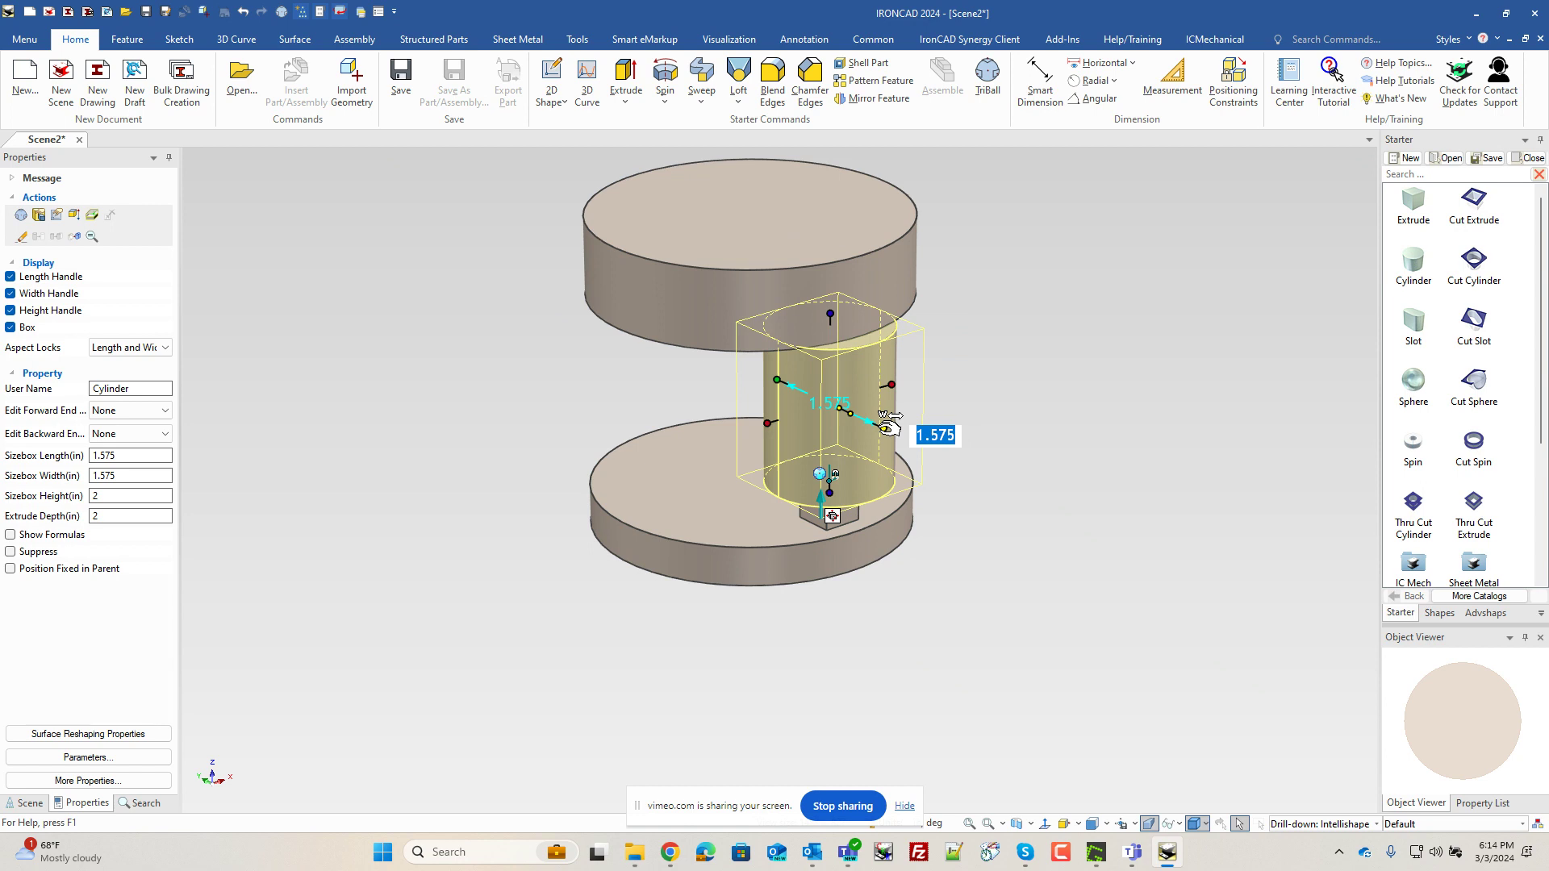
pyautogui.write('.')
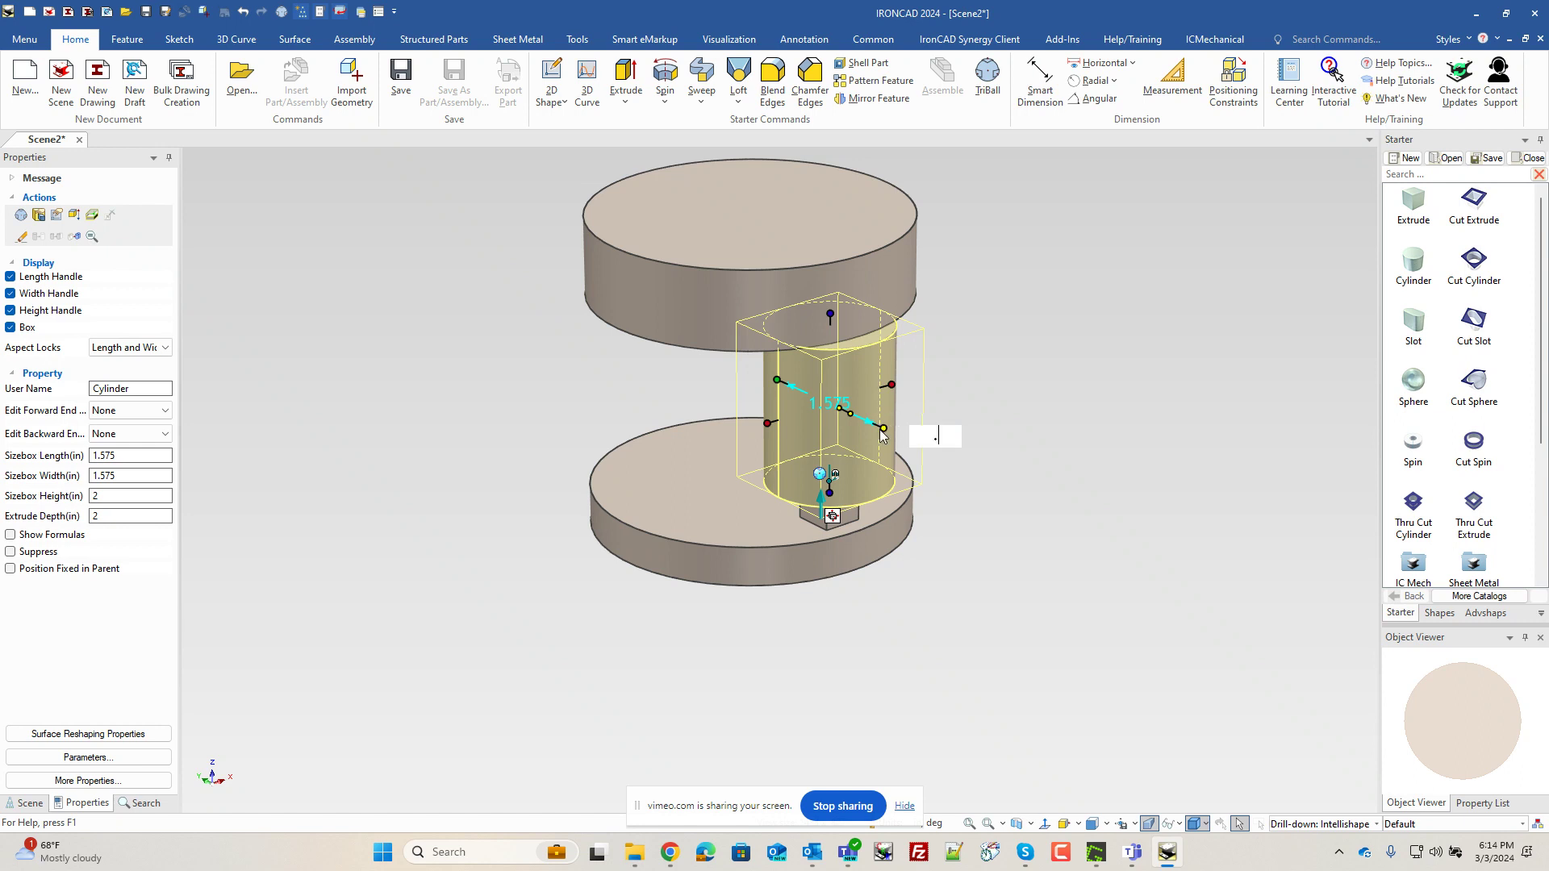
pyautogui.write('25')
pyautogui.press('Return')
pyautogui.click(996, 574)
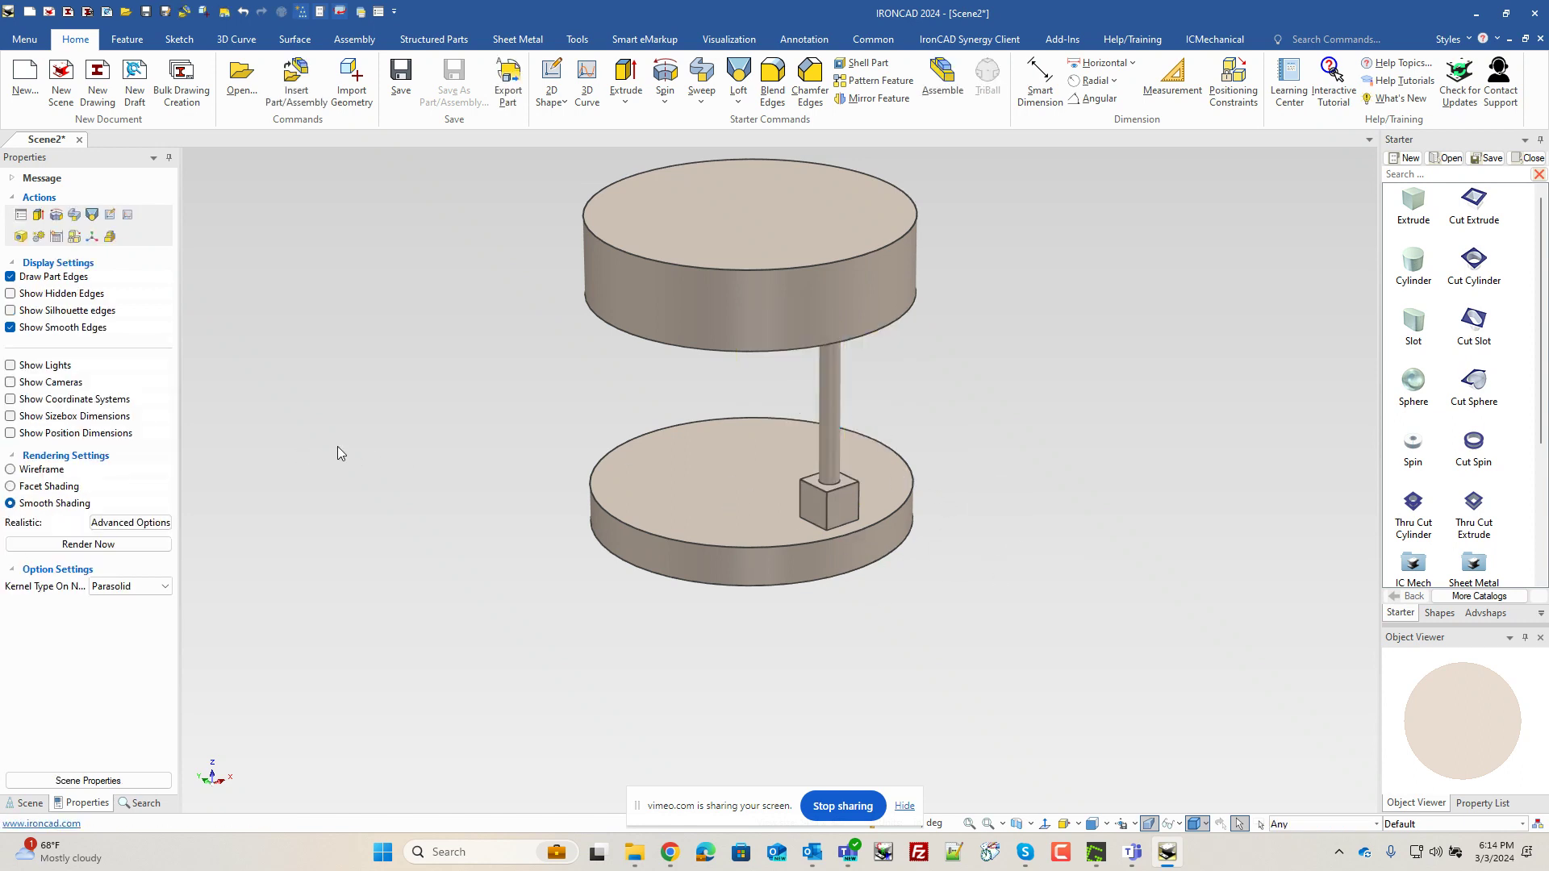
# Create a circular pattern of the small block and rod around the disc's axis with 8 evenly spaced instances over 360 degrees
pyautogui.click(873, 81)
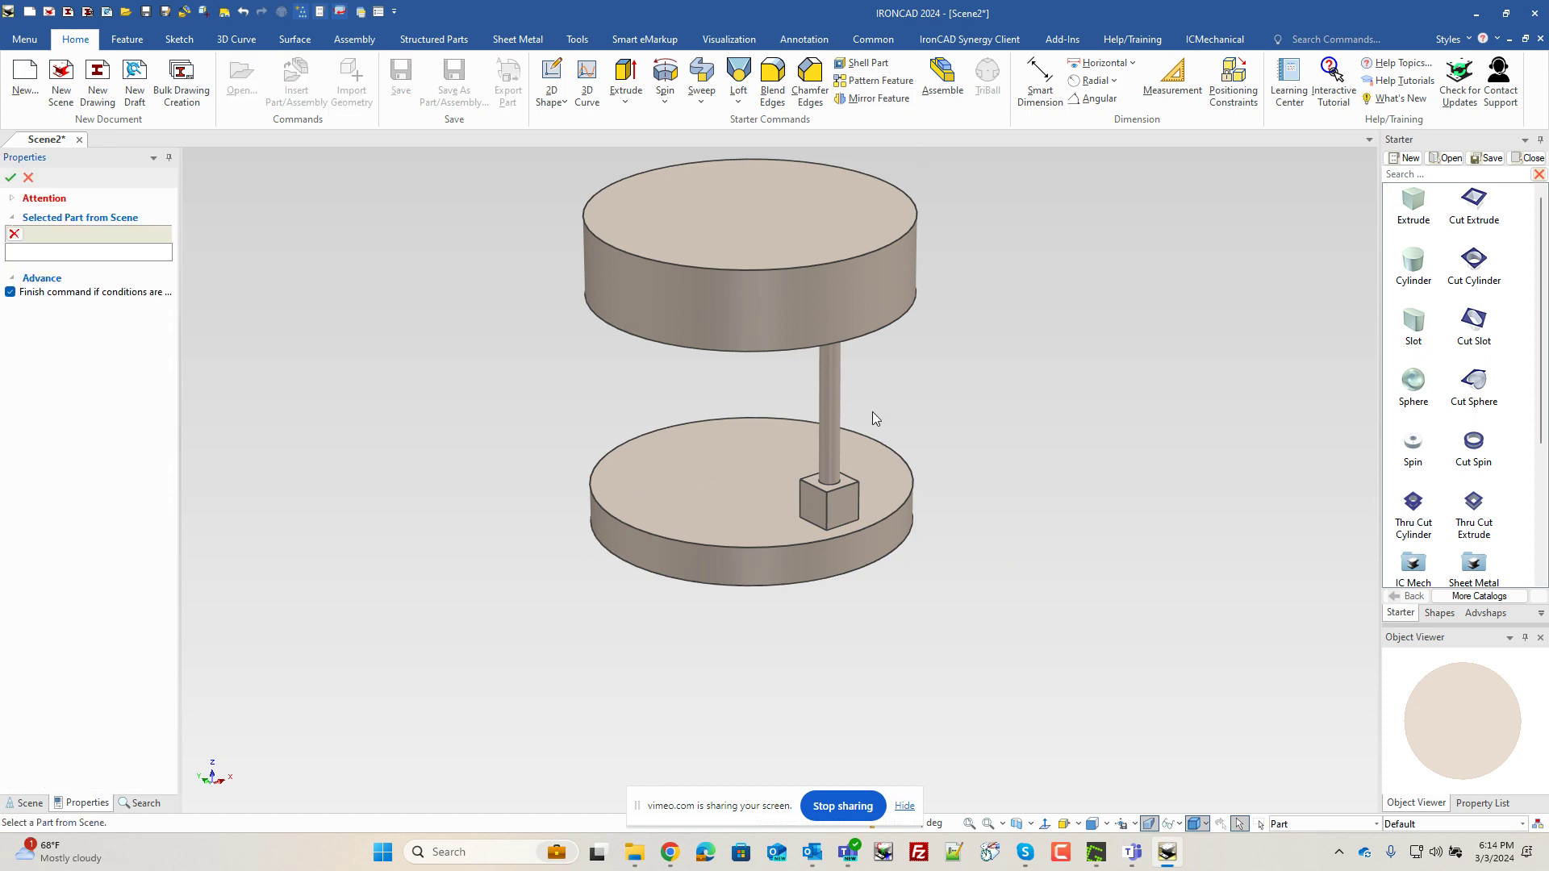
pyautogui.click(826, 530)
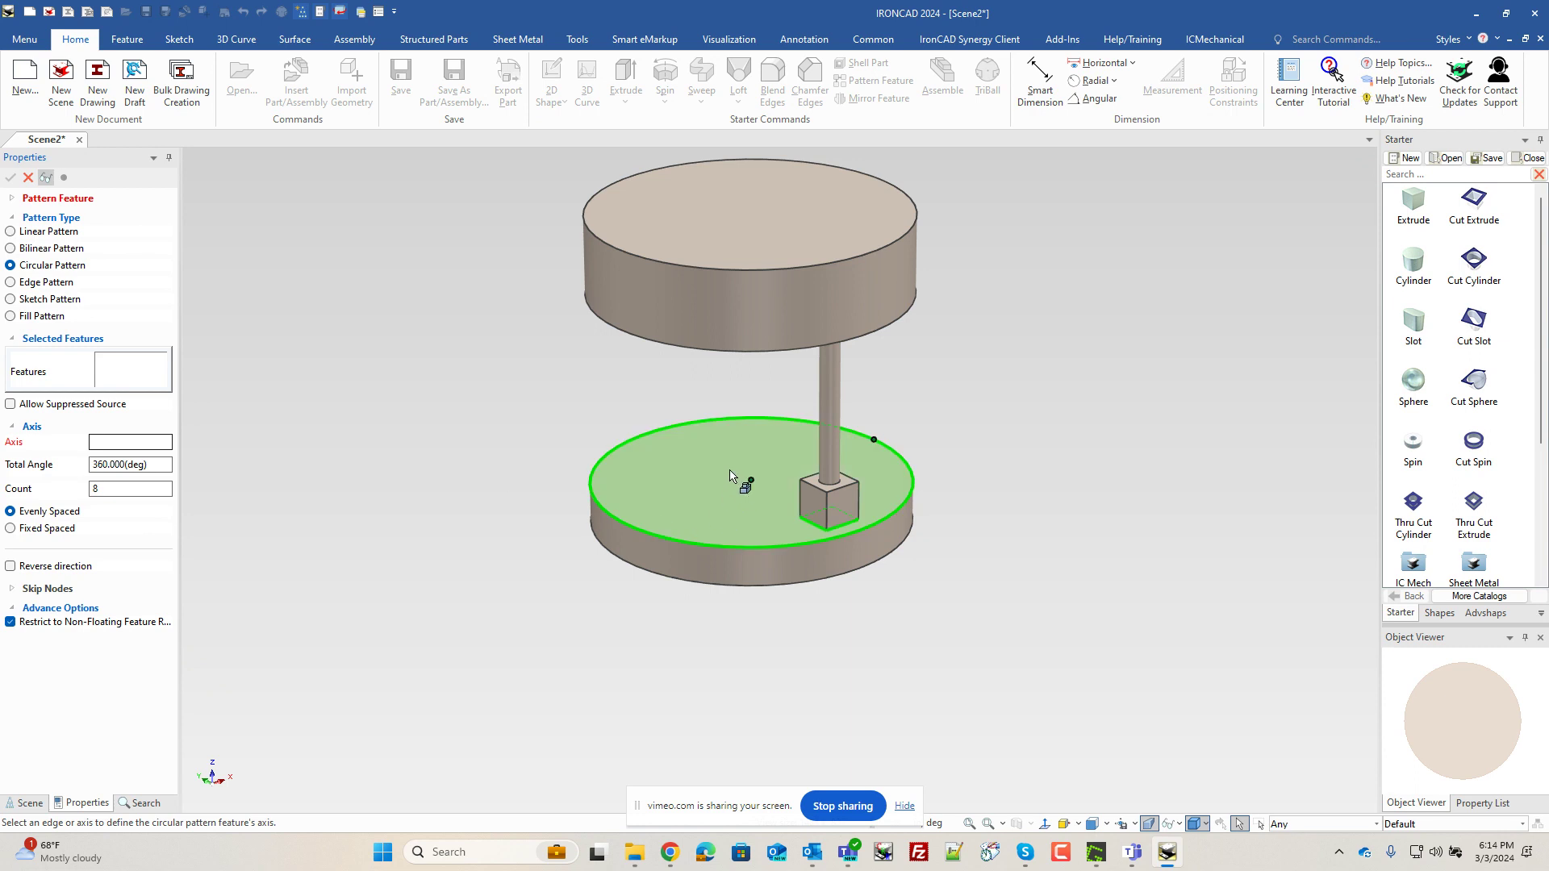
pyautogui.click(773, 322)
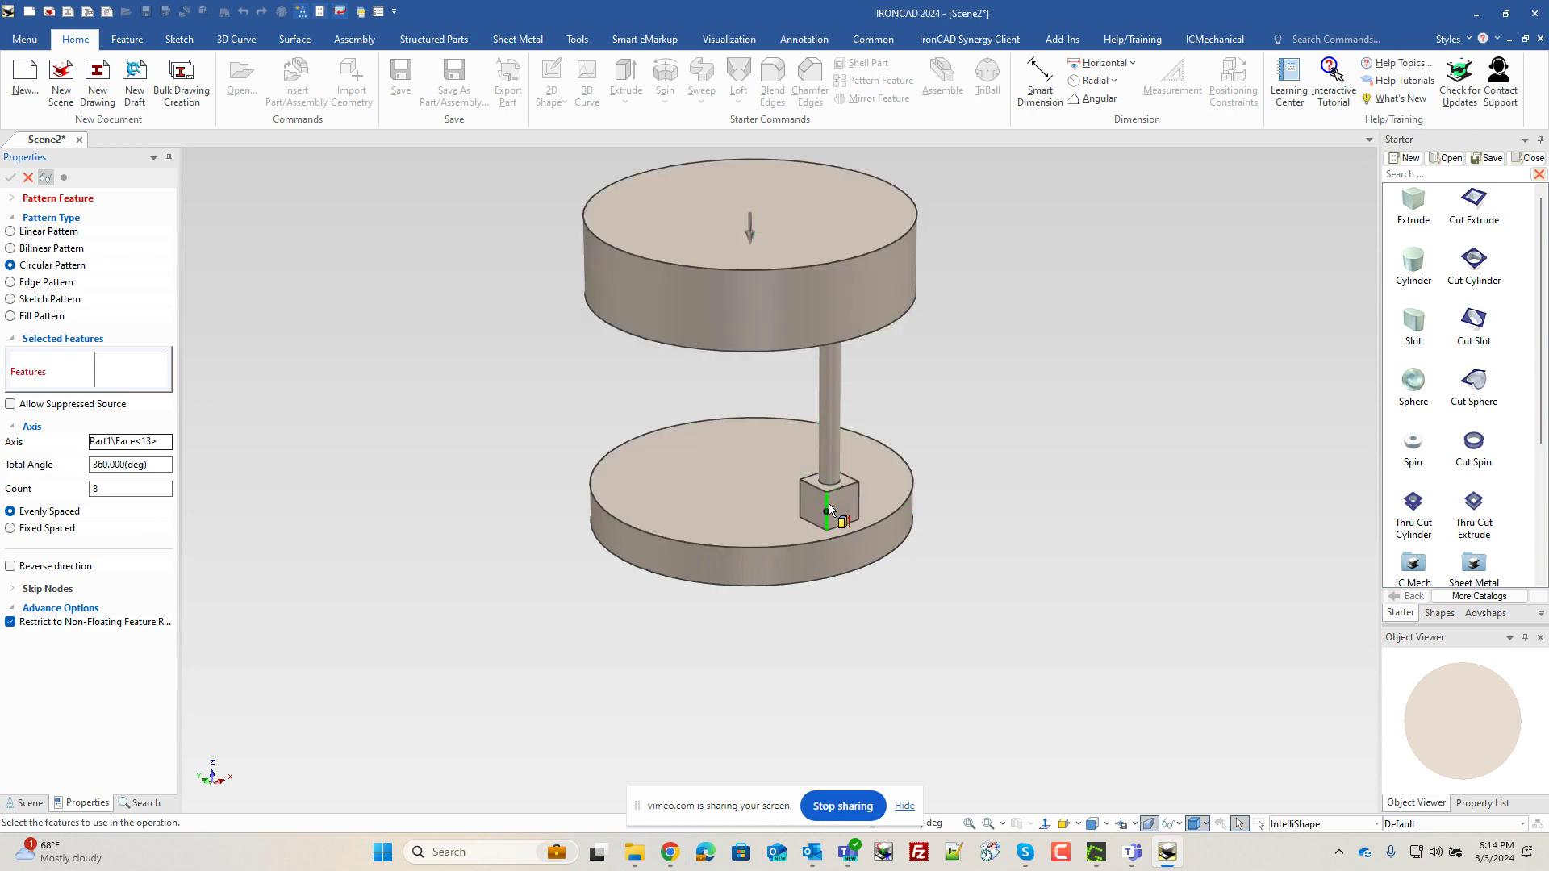
pyautogui.click(829, 509)
pyautogui.click(824, 423)
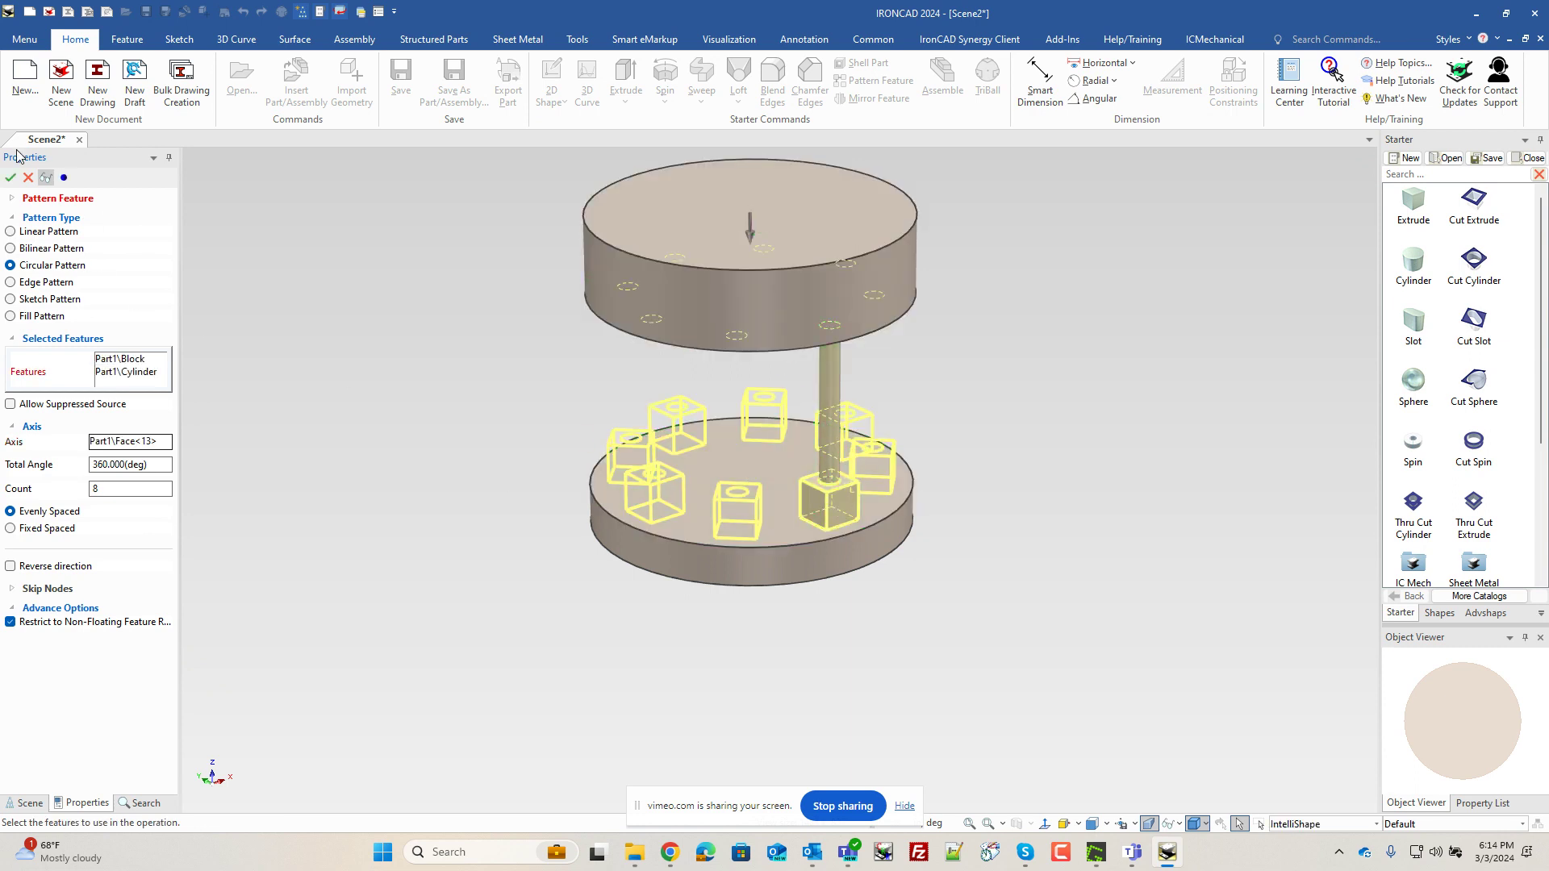
pyautogui.click(11, 177)
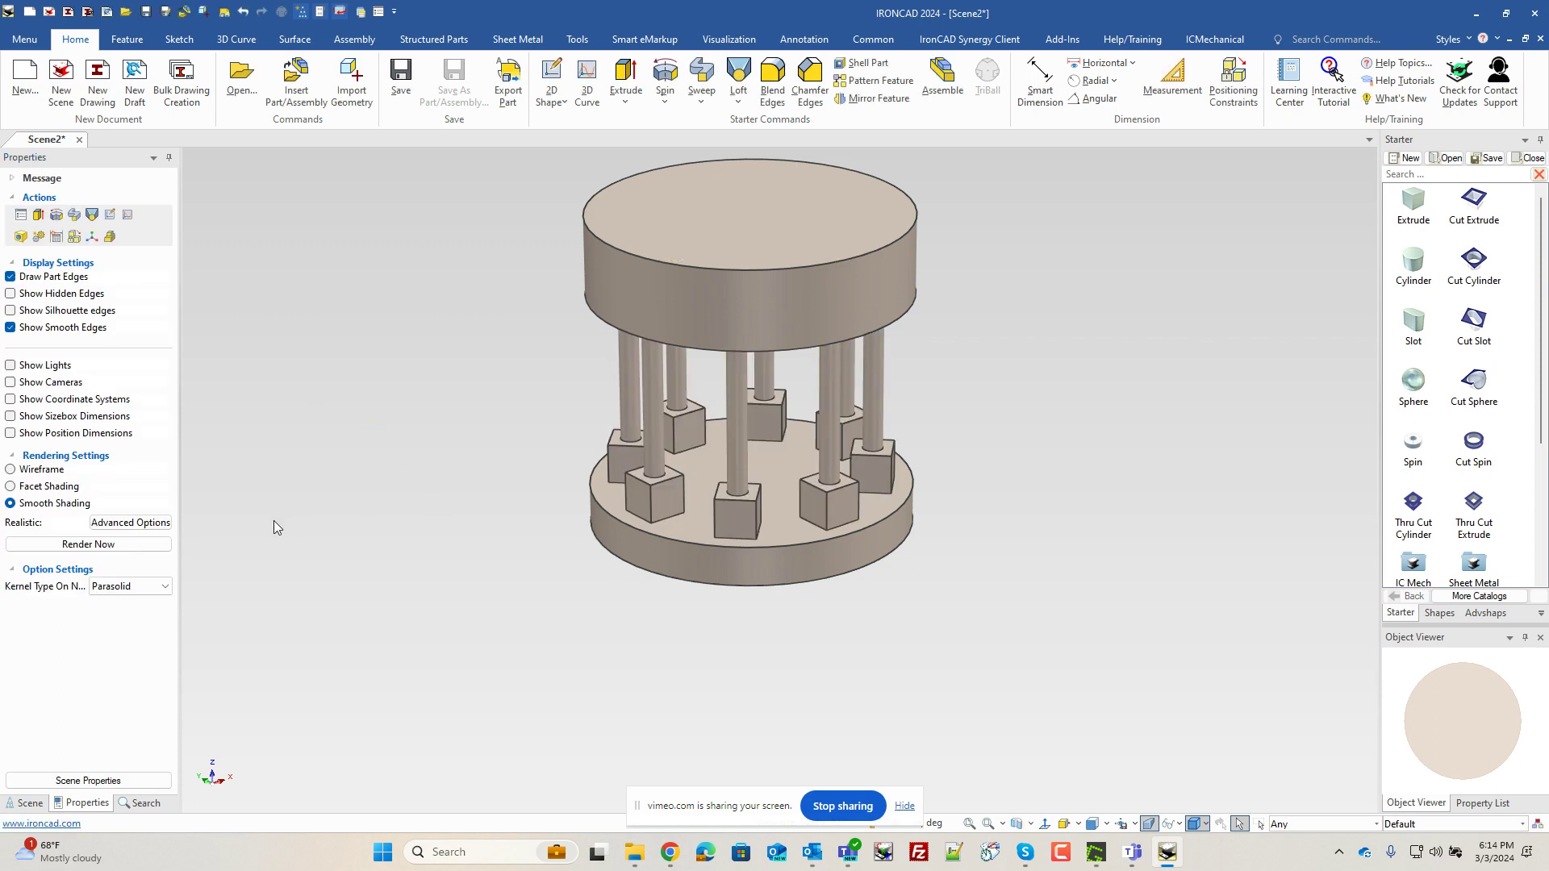
# Add a cylinder at the centre of the lower disc's top face, 2.5 in high up to the upper disc and 2 in in diameter
pyautogui.moveTo(863, 601); pyautogui.dragTo(546, 520, button='middle')
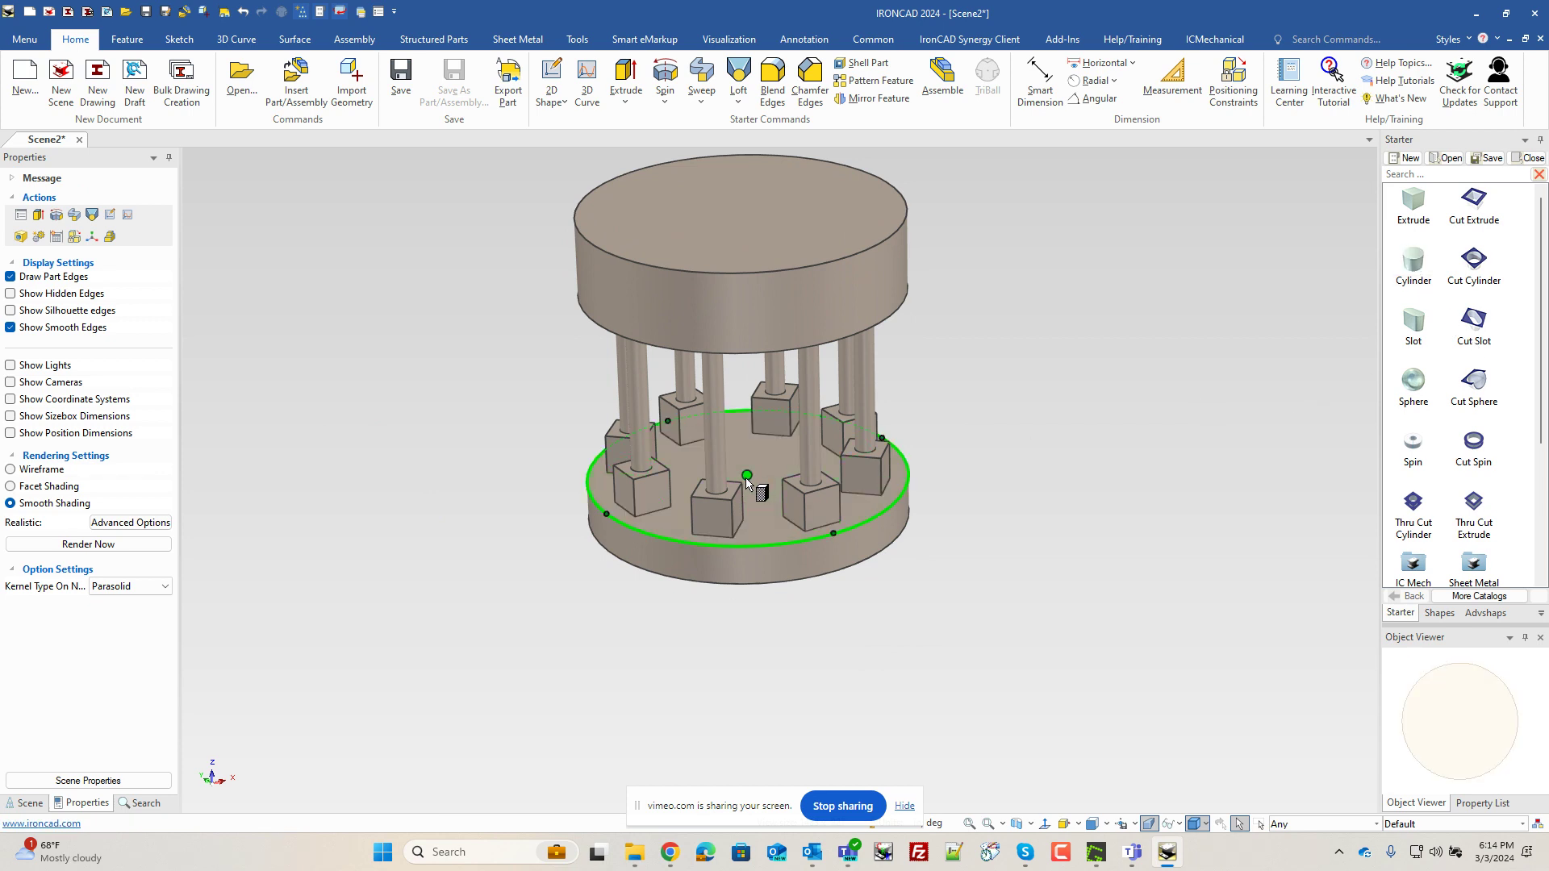
pyautogui.moveTo(747, 484); pyautogui.dragTo(747, 483)
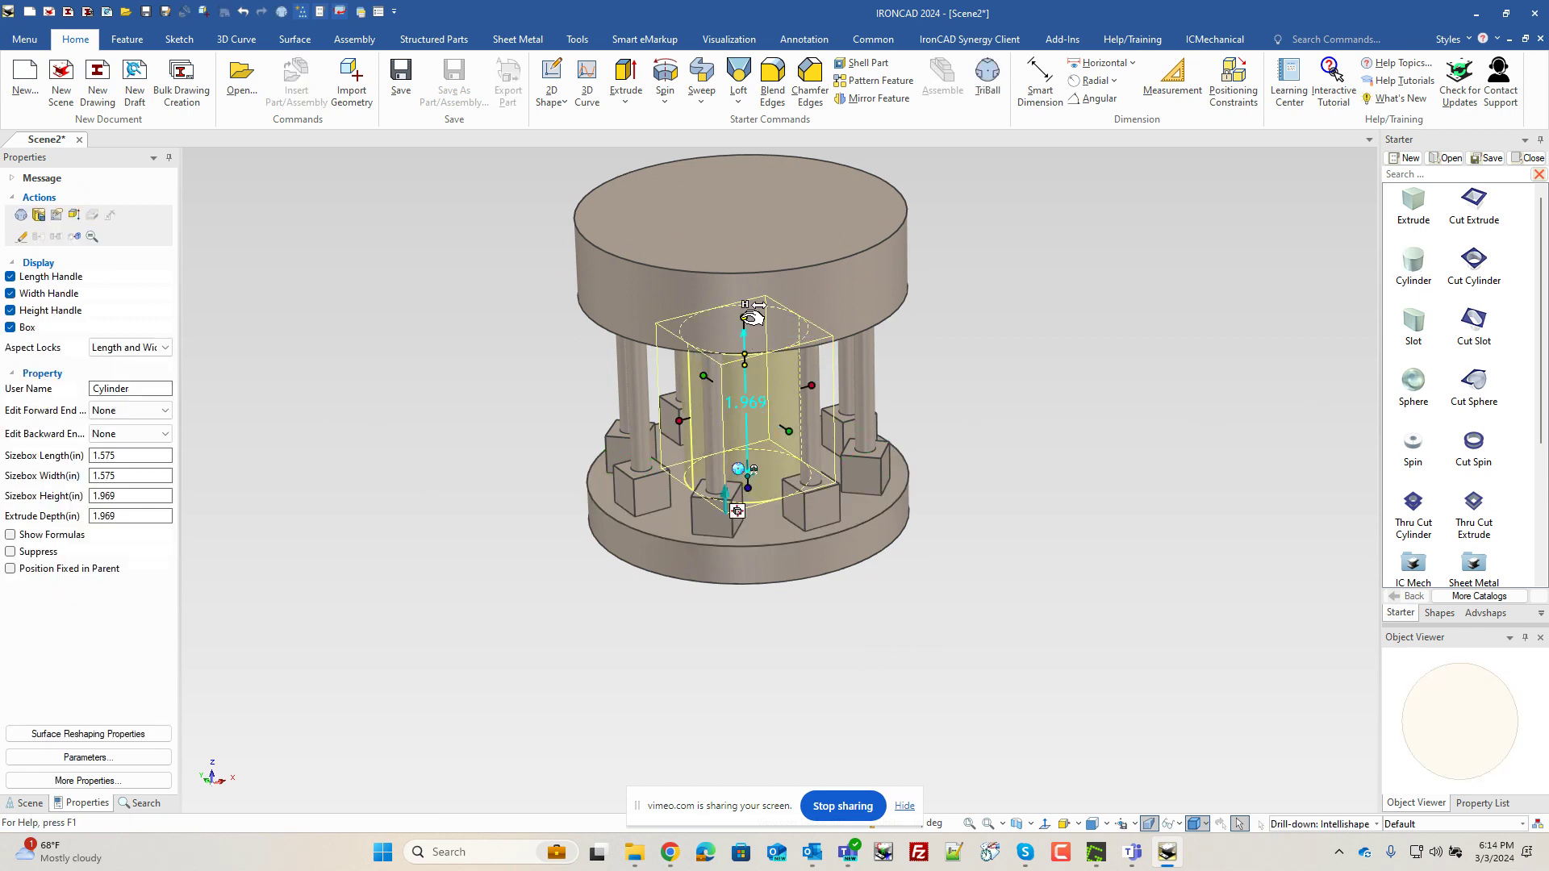
pyautogui.moveTo(752, 317); pyautogui.dragTo(831, 348)
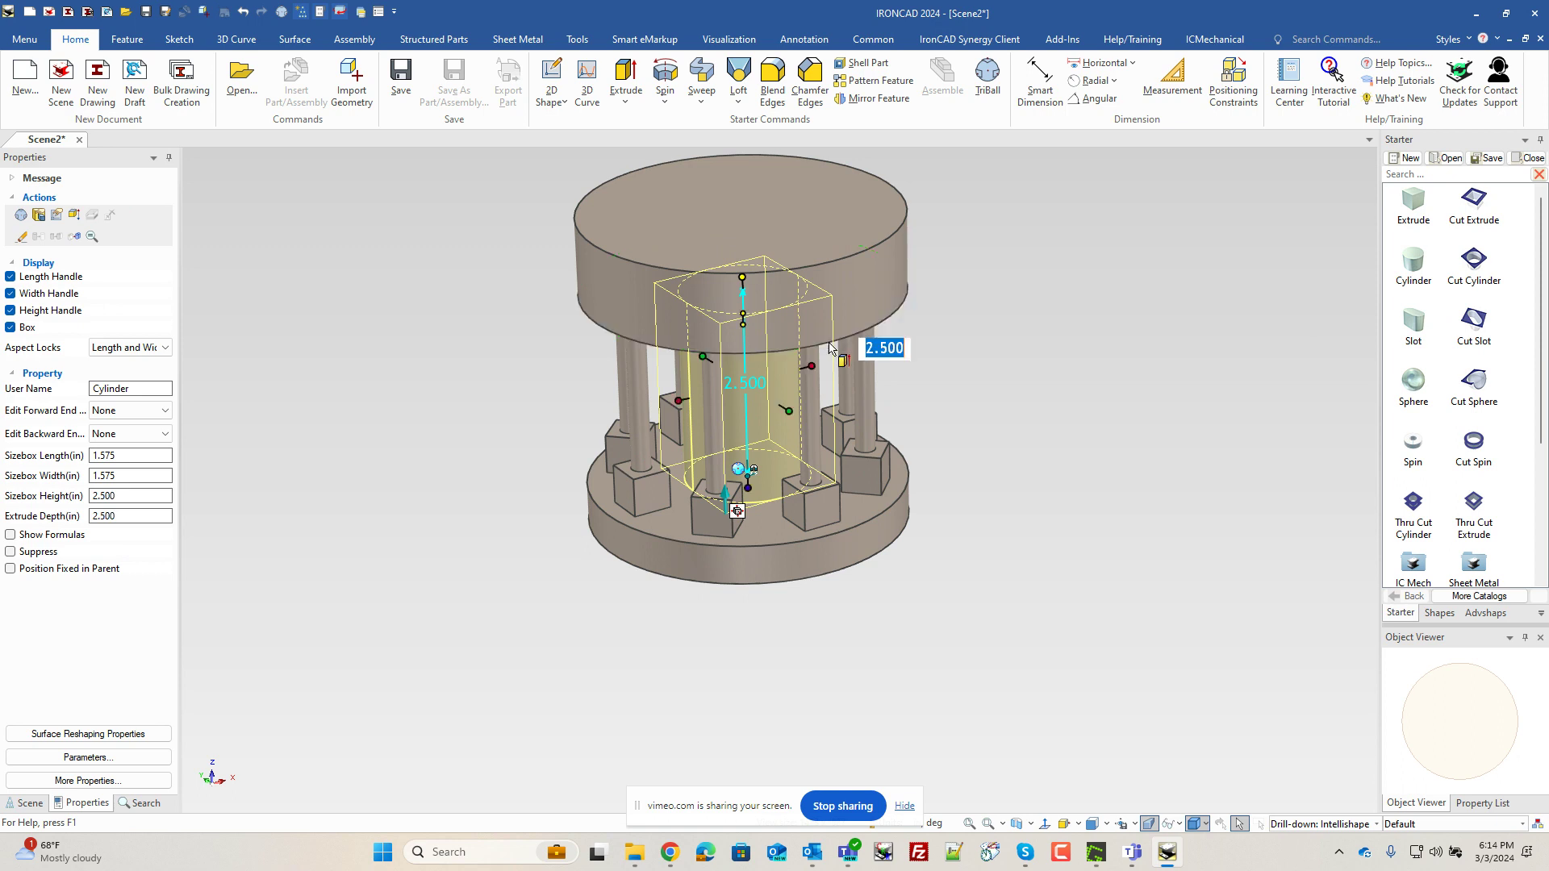
pyautogui.click(790, 411)
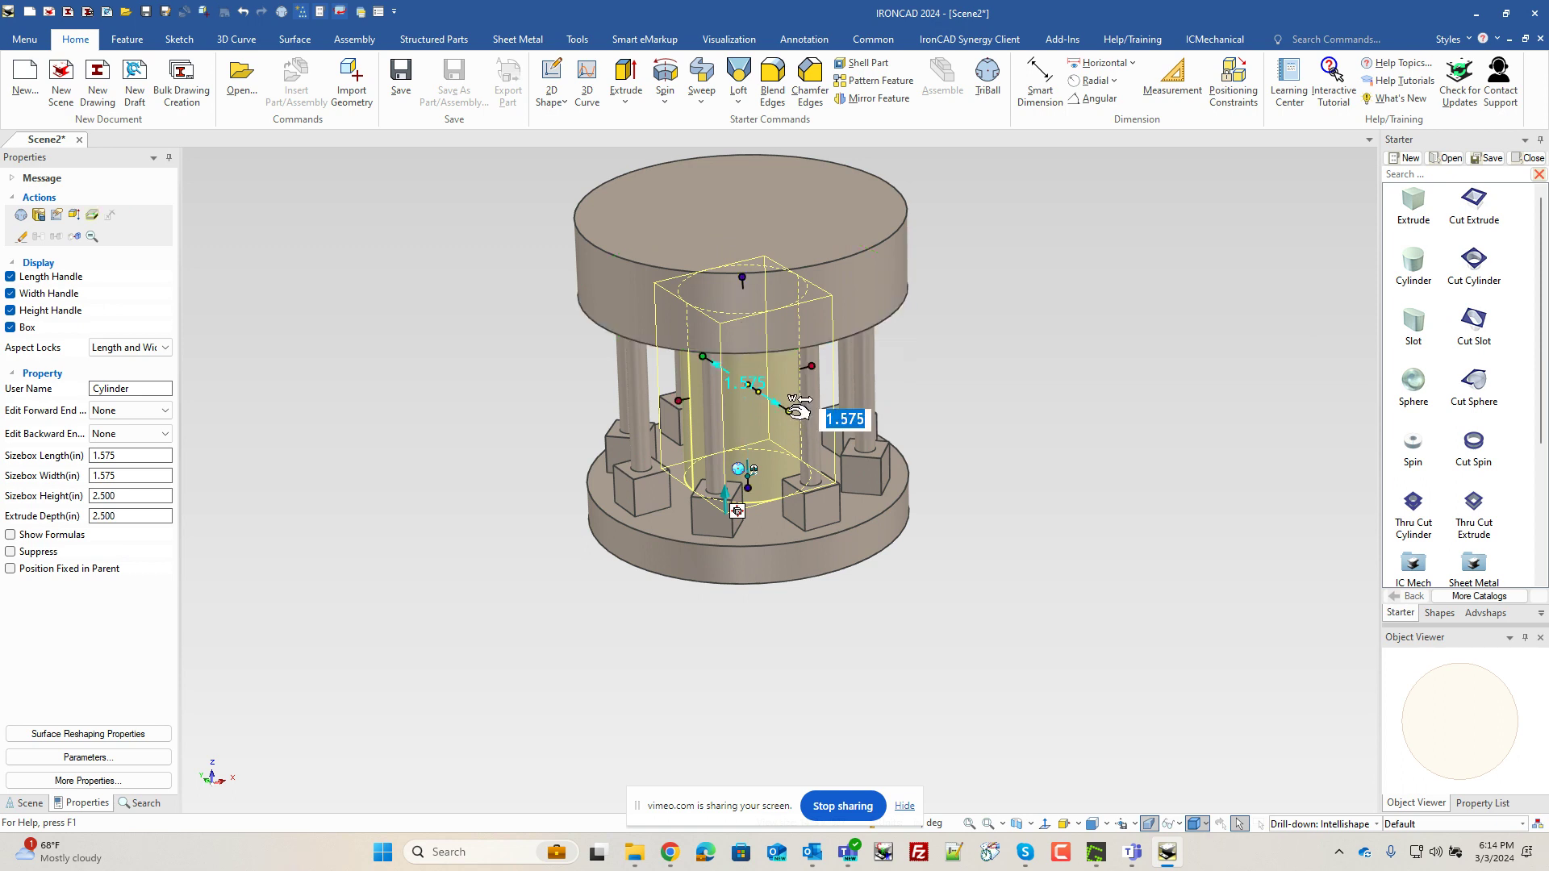
pyautogui.write('2')
pyautogui.press('Return')
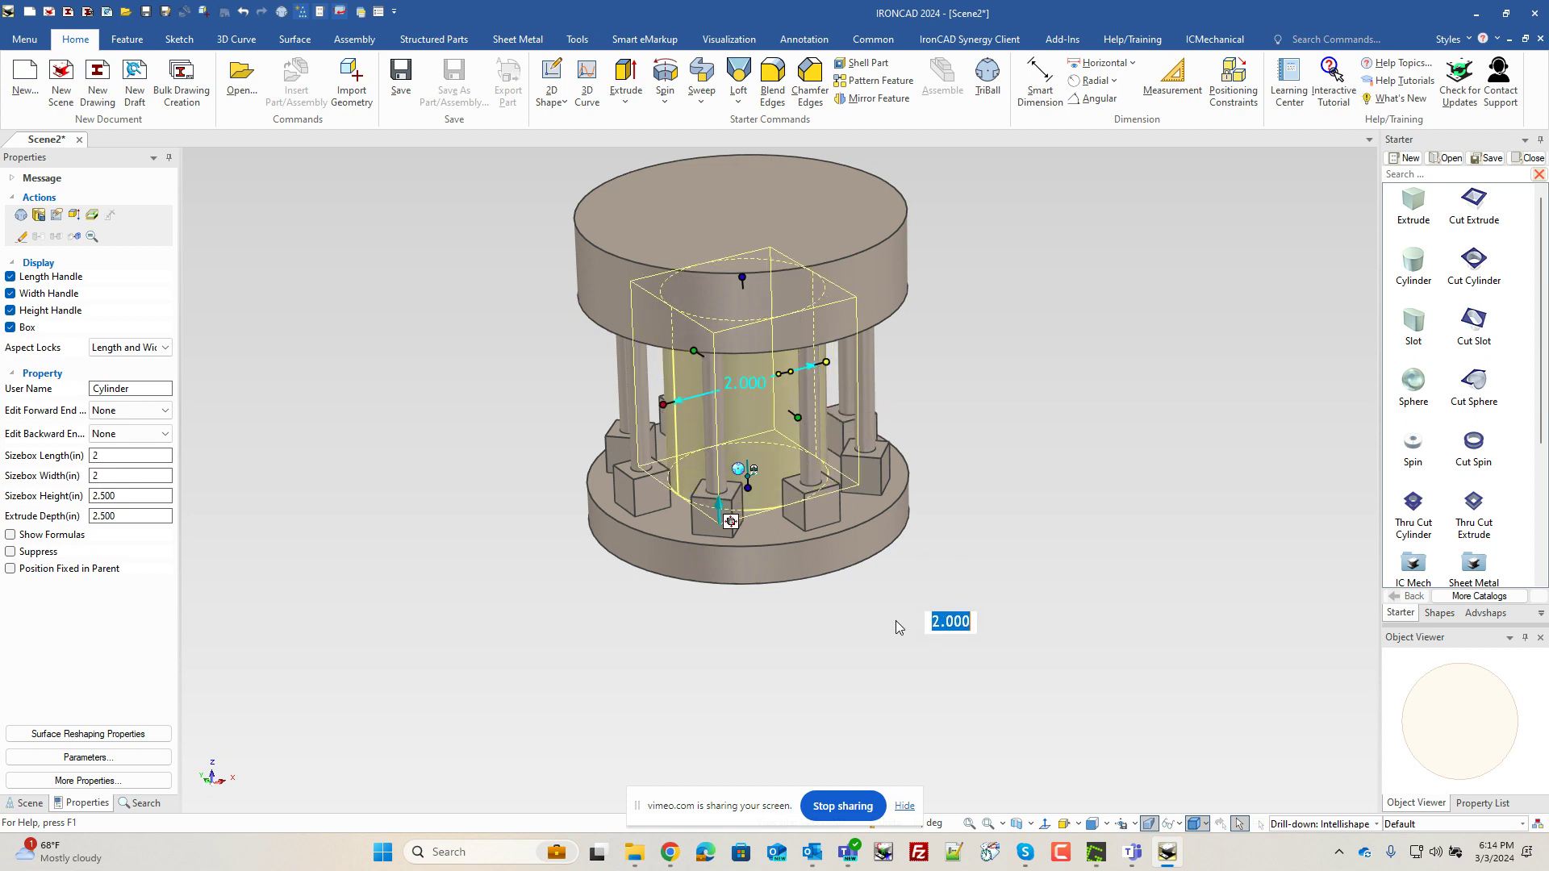
pyautogui.click(892, 601)
# Place a Part Cone at the centre of the upper disc's top face and widen its base to 4 in to match the disc
pyautogui.moveTo(794, 551)
pyautogui.mouseDown(button='middle')
pyautogui.moveTo(809, 496)
pyautogui.moveTo(805, 532)
pyautogui.mouseUp(button='middle')
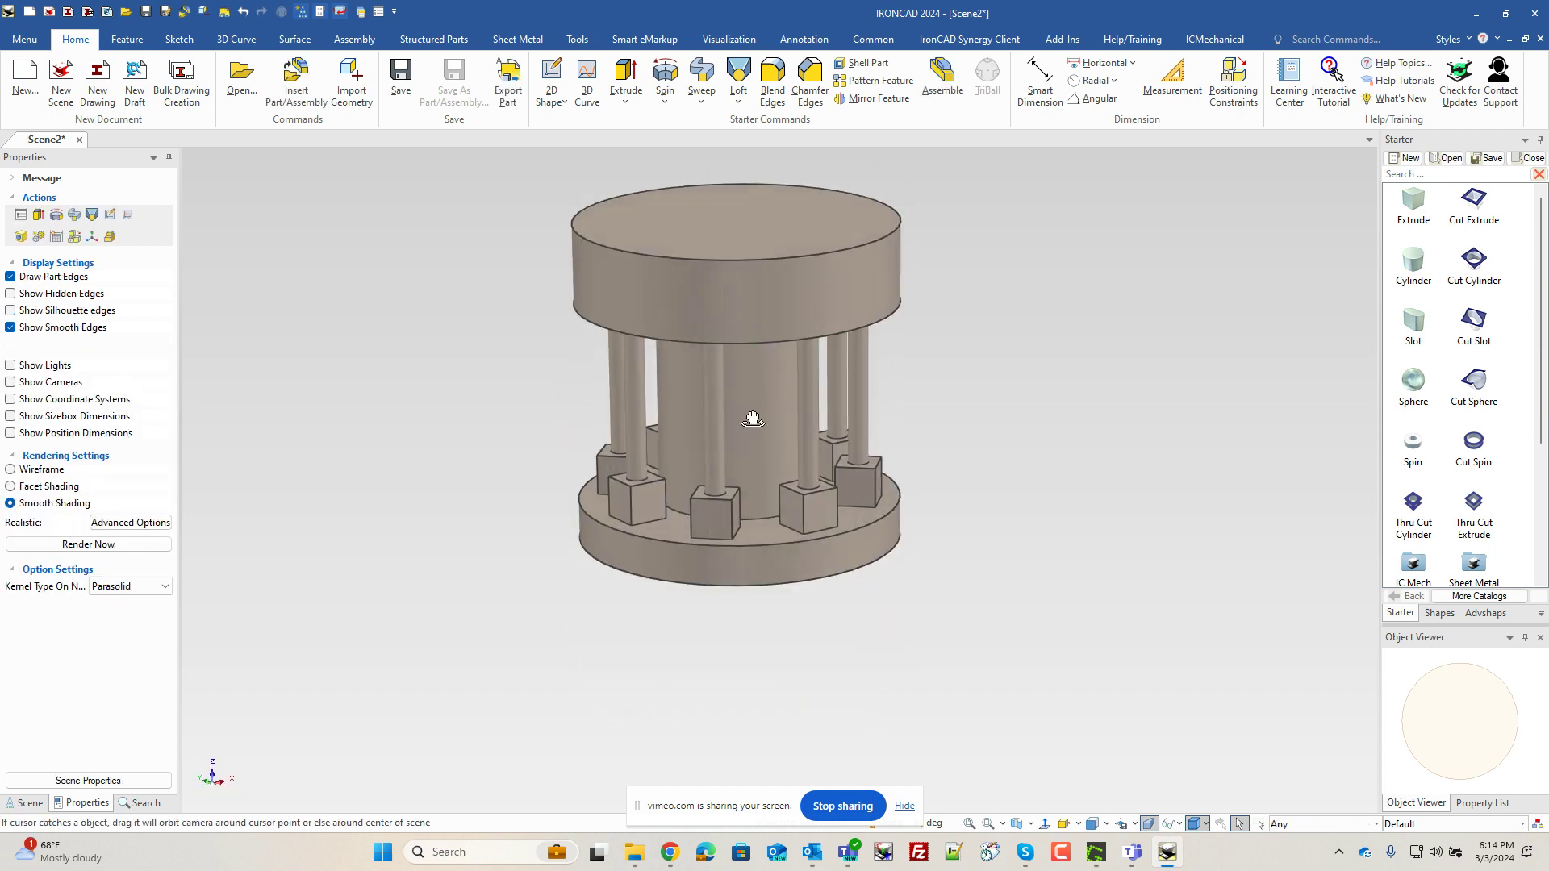
pyautogui.scroll(-2, 753, 409)
pyautogui.scroll(1, 752, 391)
pyautogui.moveTo(752, 391); pyautogui.dragTo(760, 428, button='middle')
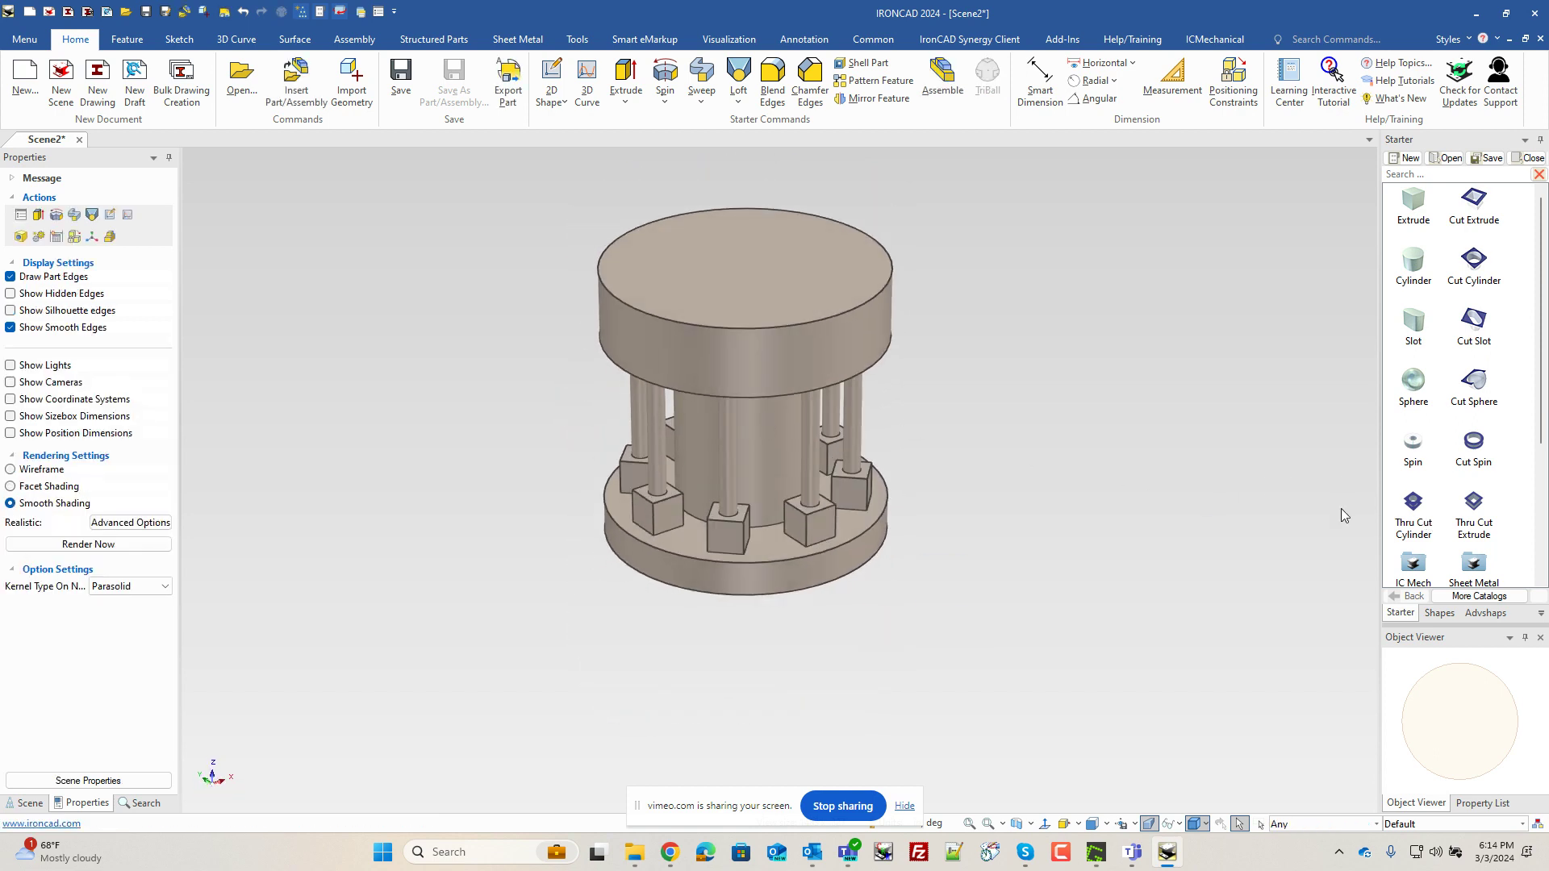
pyautogui.click(1439, 613)
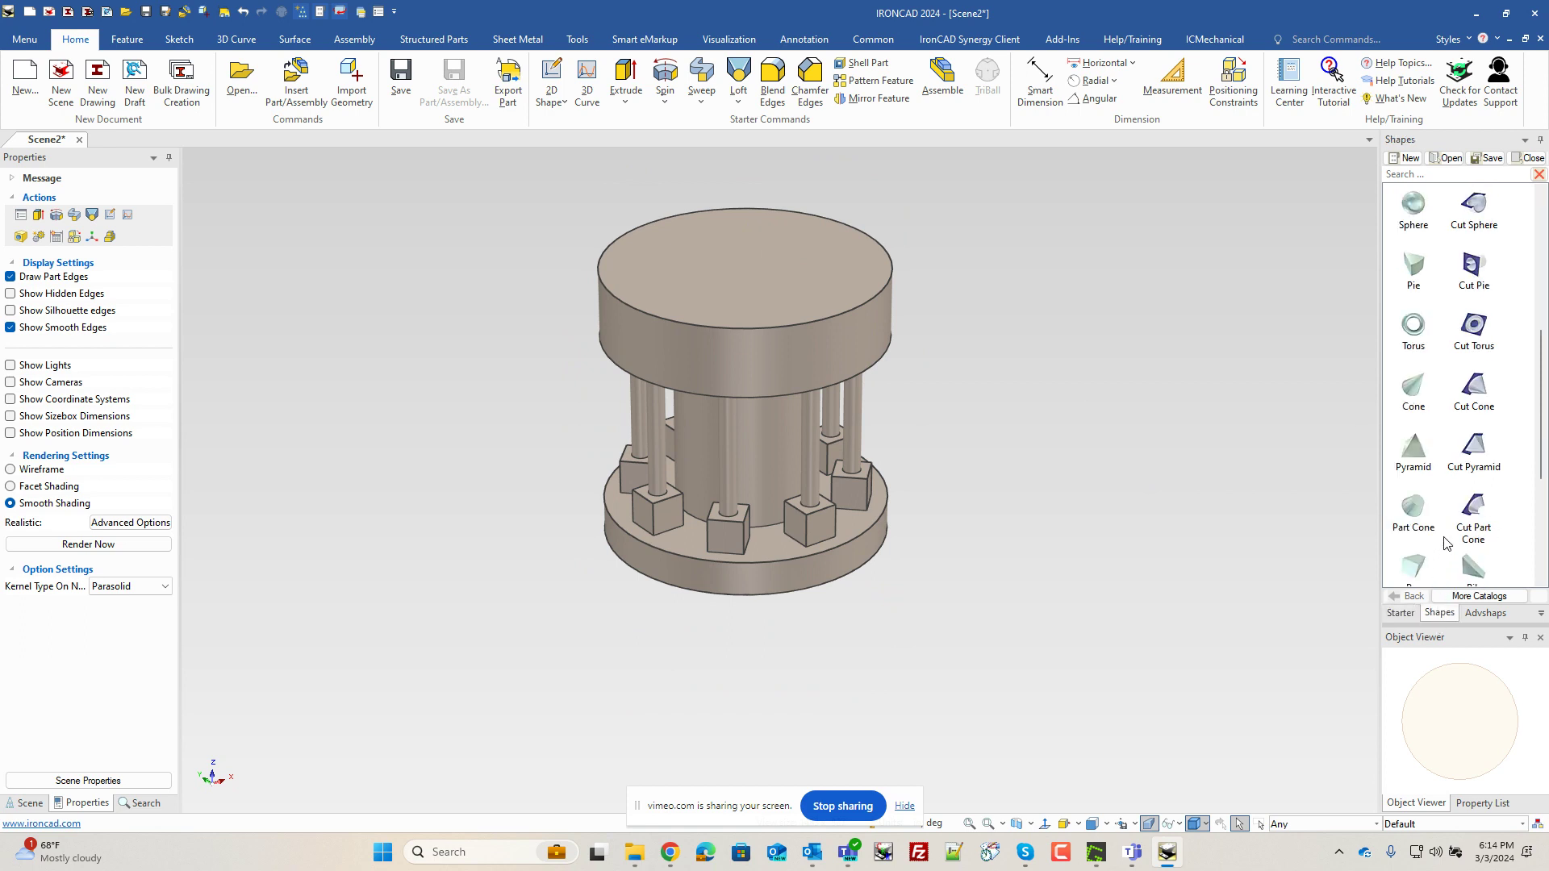
pyautogui.scroll(-5, 1446, 542)
pyautogui.moveTo(1416, 425); pyautogui.dragTo(746, 273)
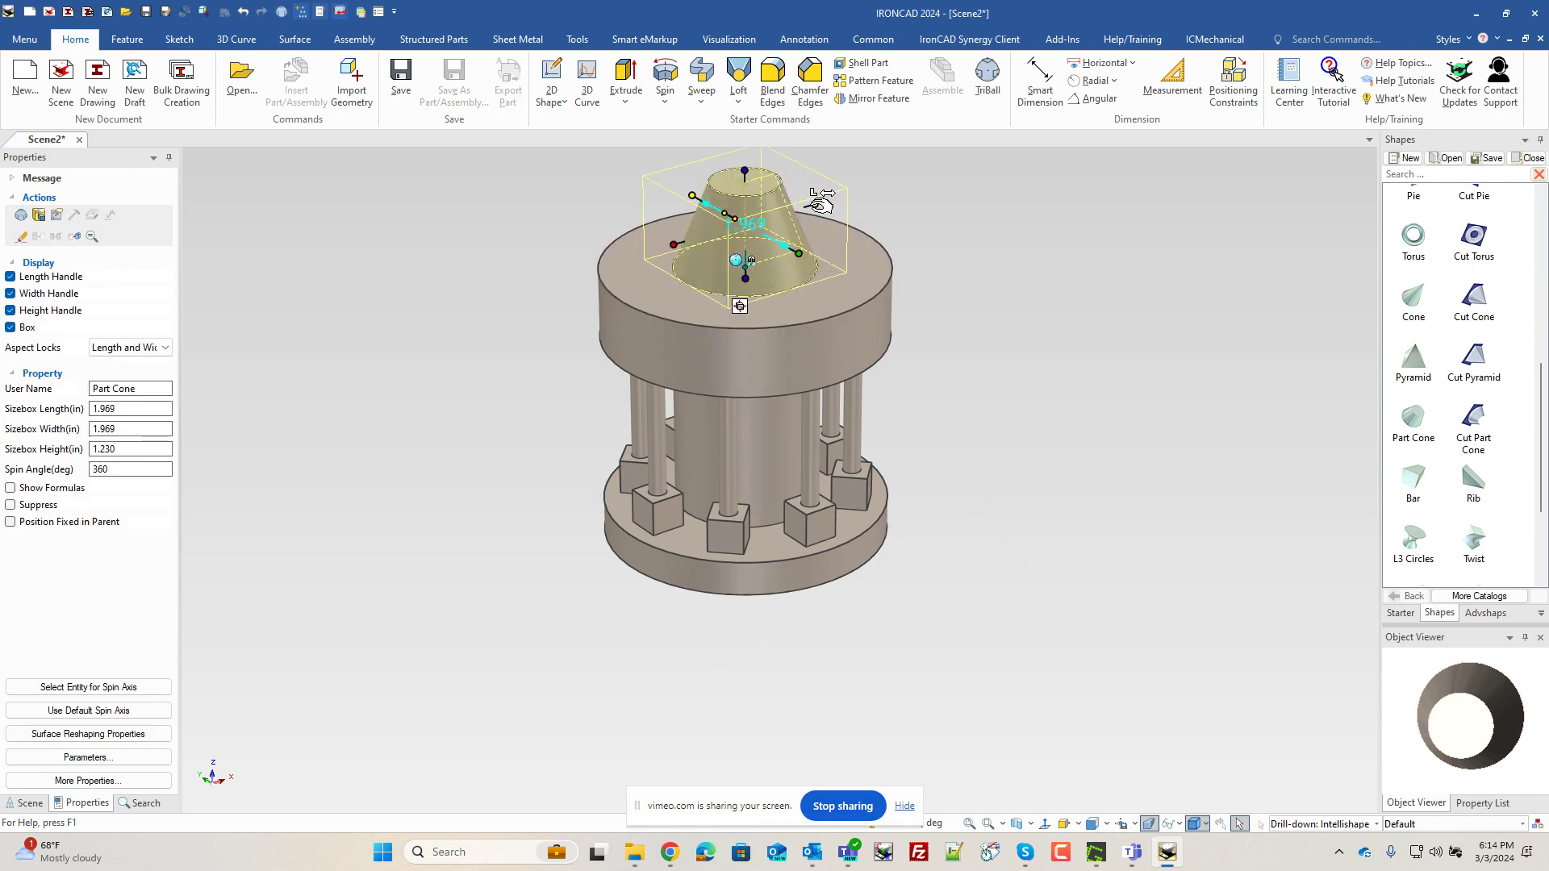
pyautogui.moveTo(814, 204); pyautogui.dragTo(882, 251)
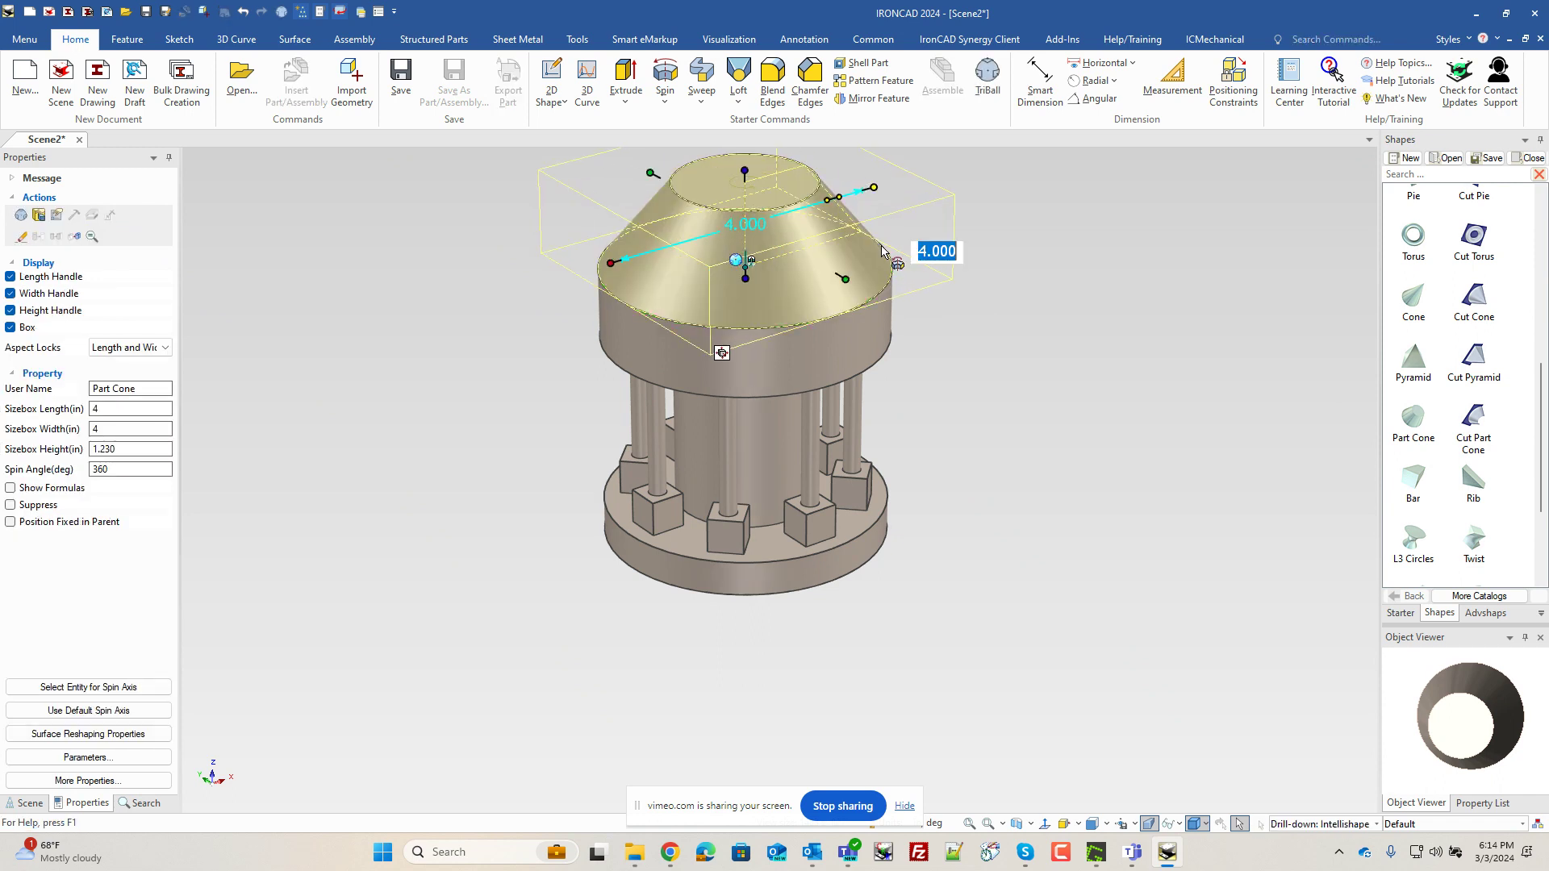
# Set the part cone's height to 2.25 in
pyautogui.click(746, 171)
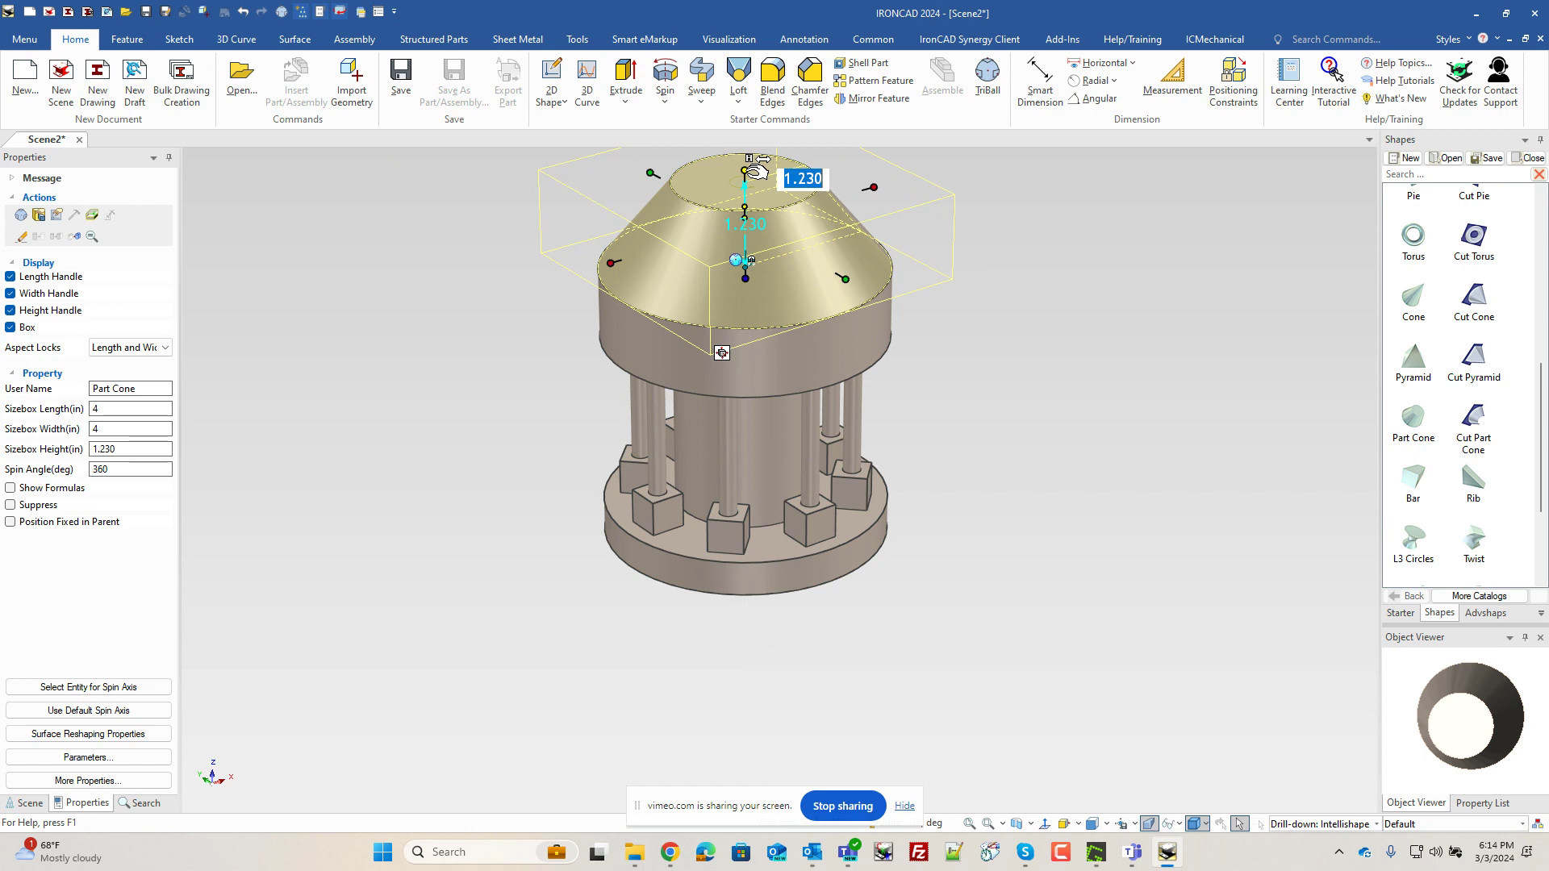
pyautogui.write('2.25')
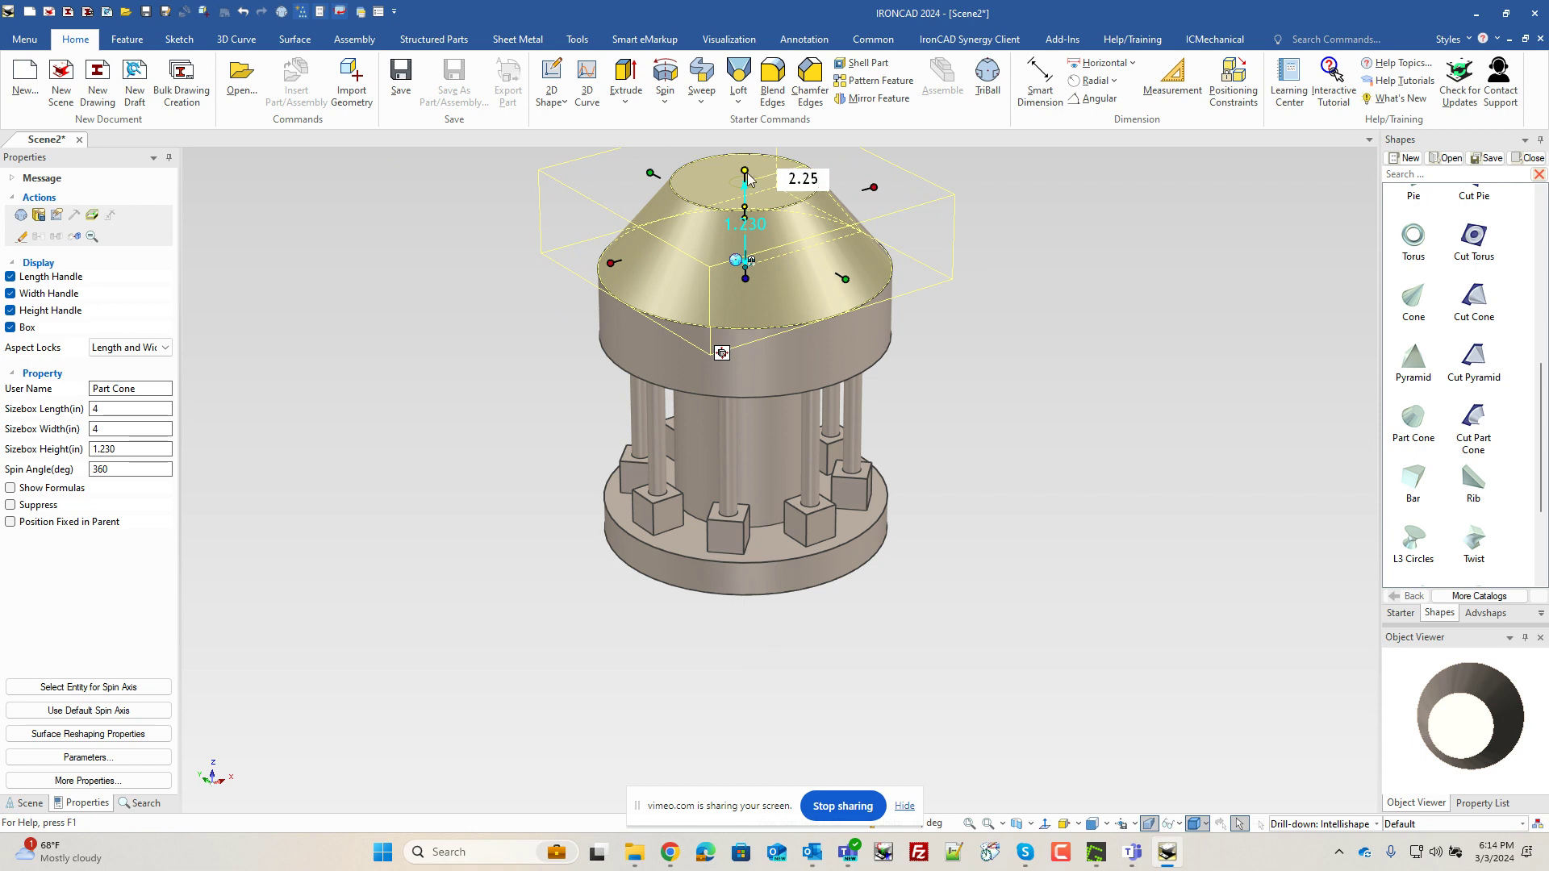
pyautogui.press('Return')
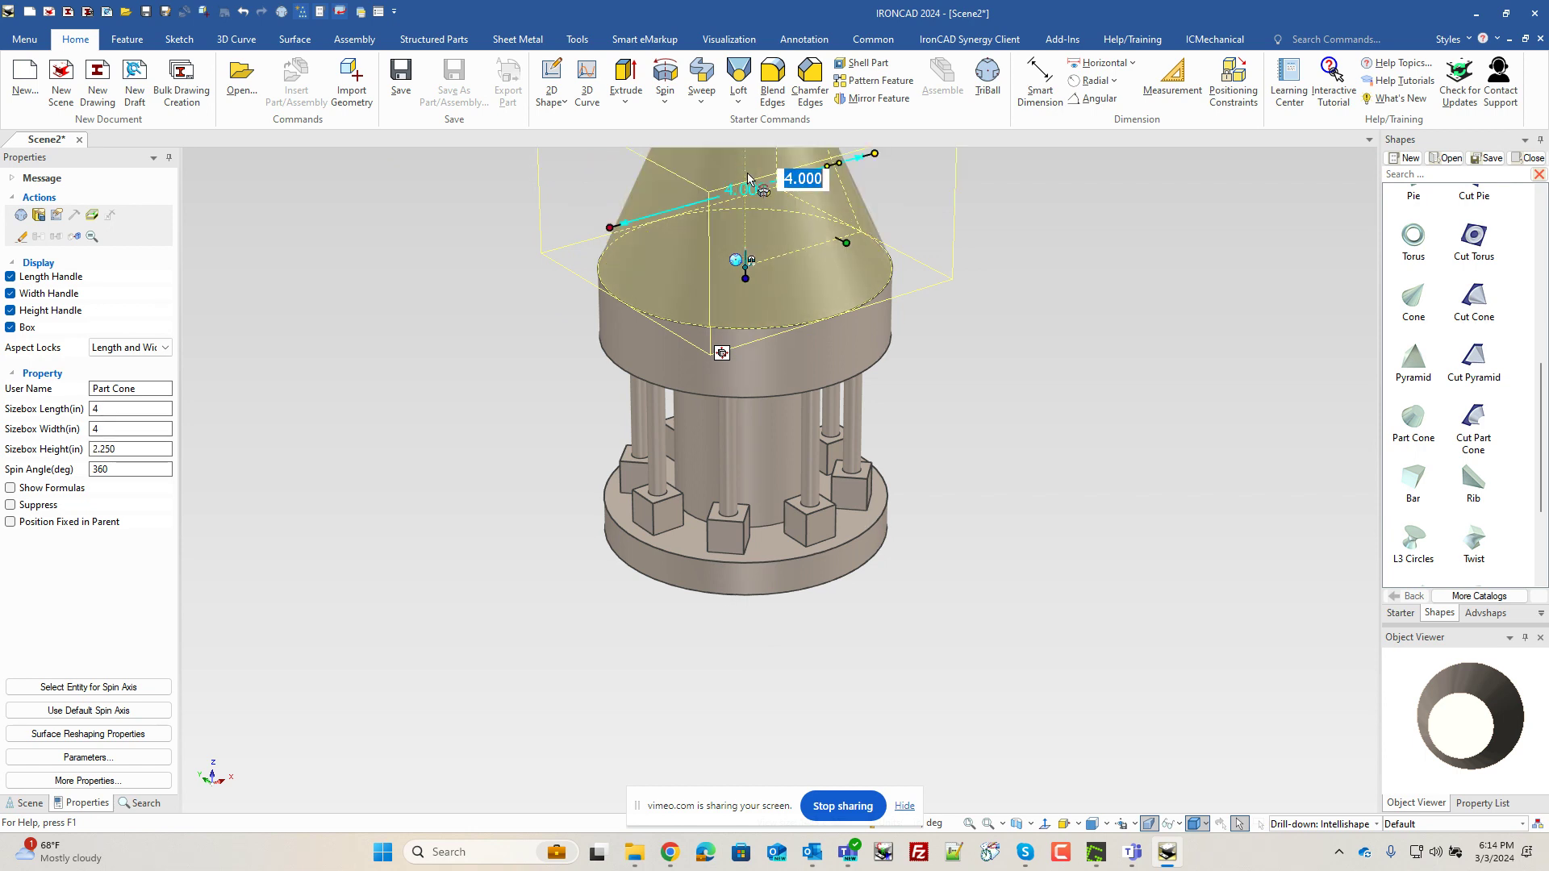
pyautogui.click(1017, 414)
# Open the part cone's profile sketch for editing, accepting removal of its defining variables
pyautogui.scroll(-3, 847, 425)
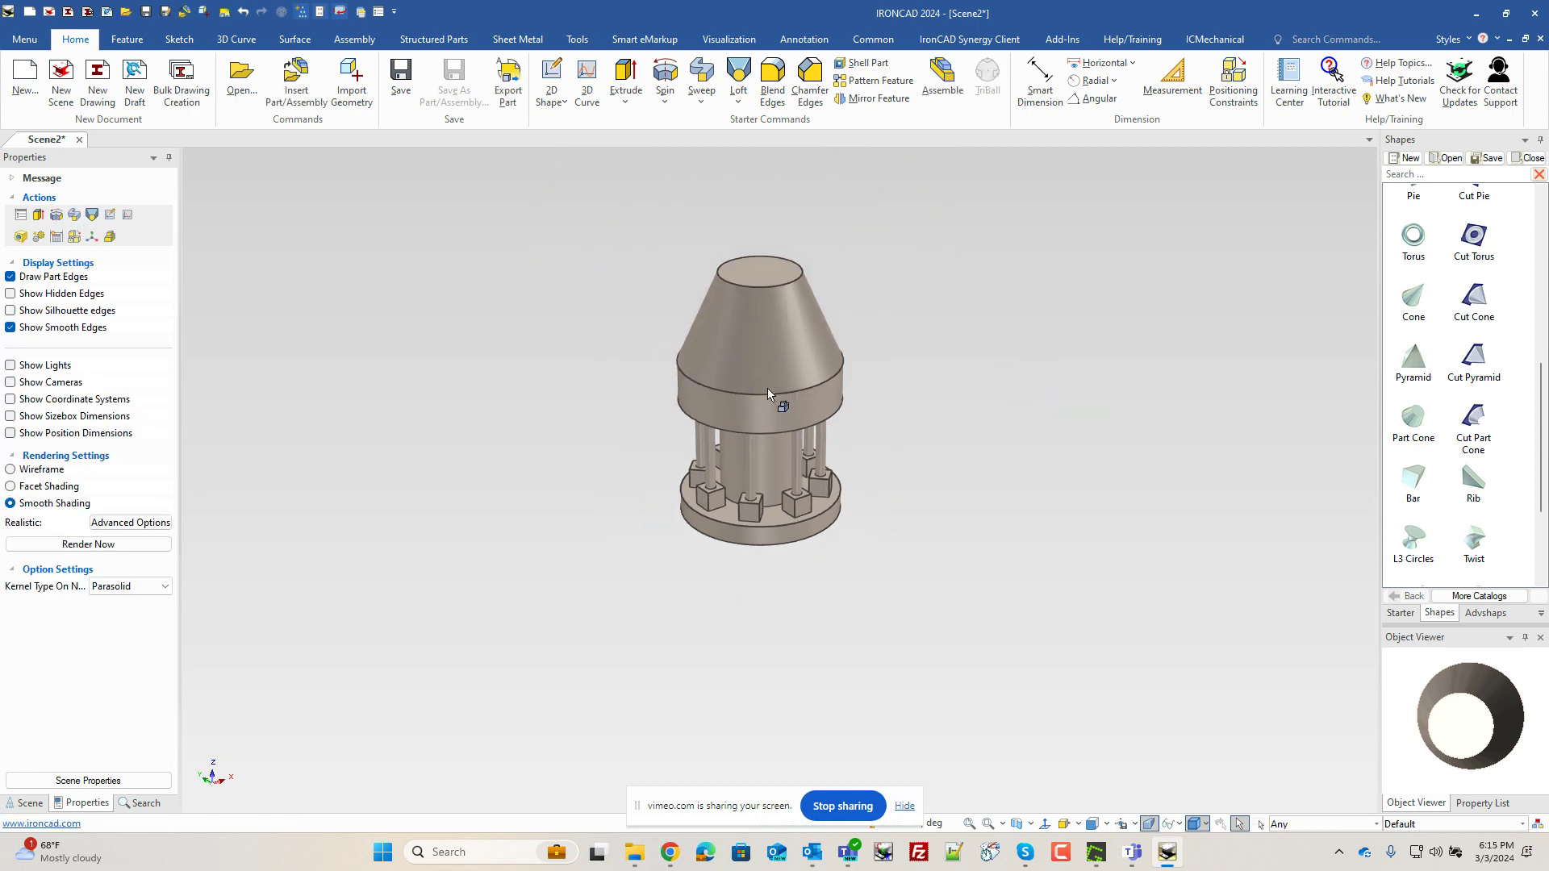
pyautogui.moveTo(768, 389); pyautogui.dragTo(747, 327, button='middle')
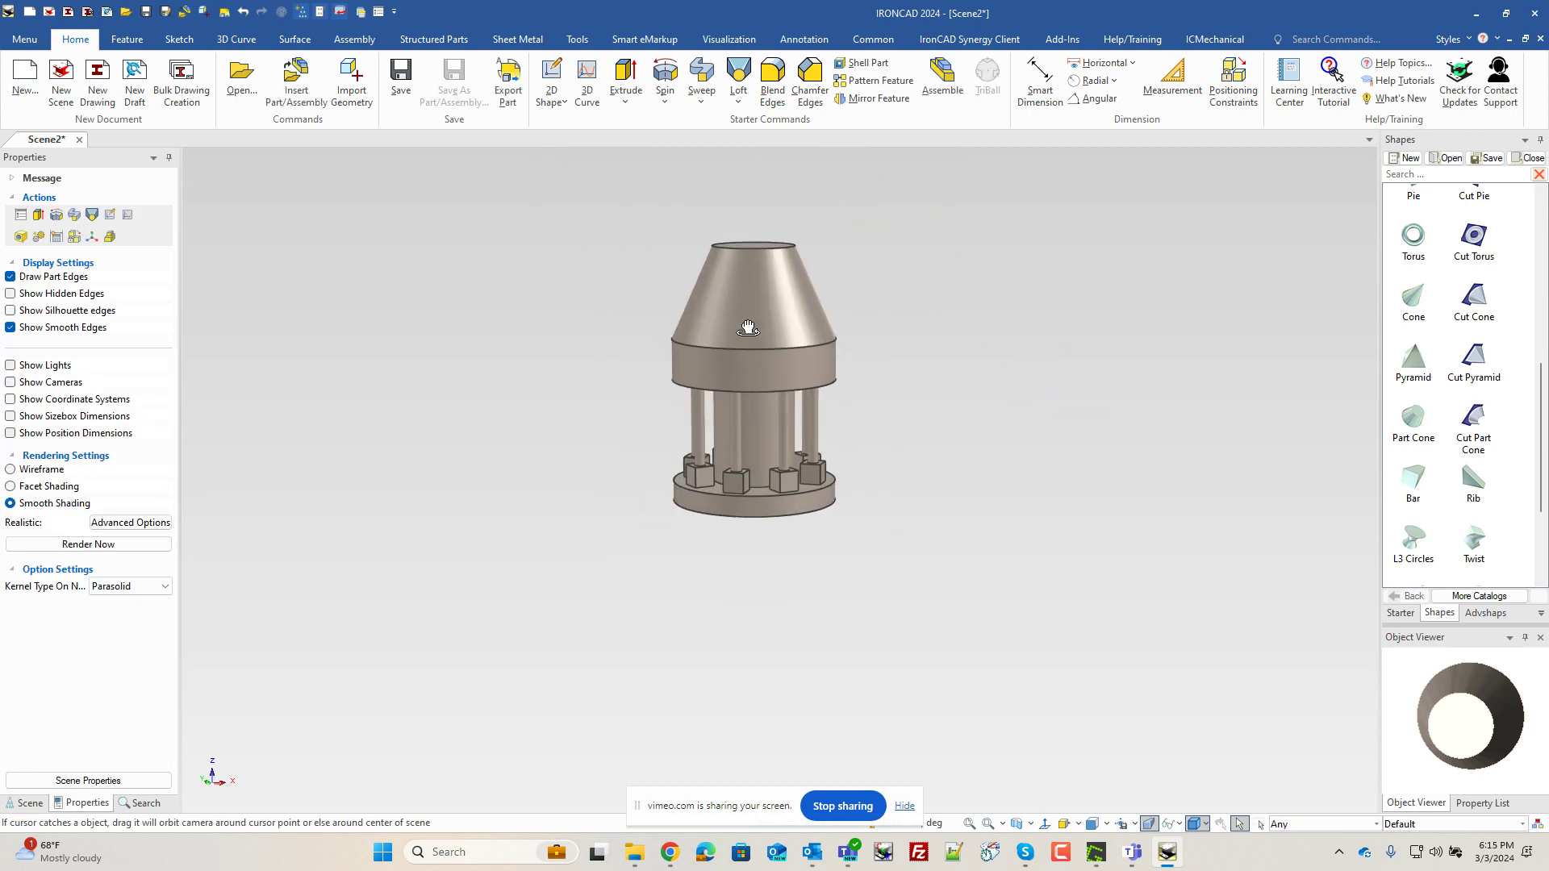
pyautogui.click(808, 325)
pyautogui.click(790, 322)
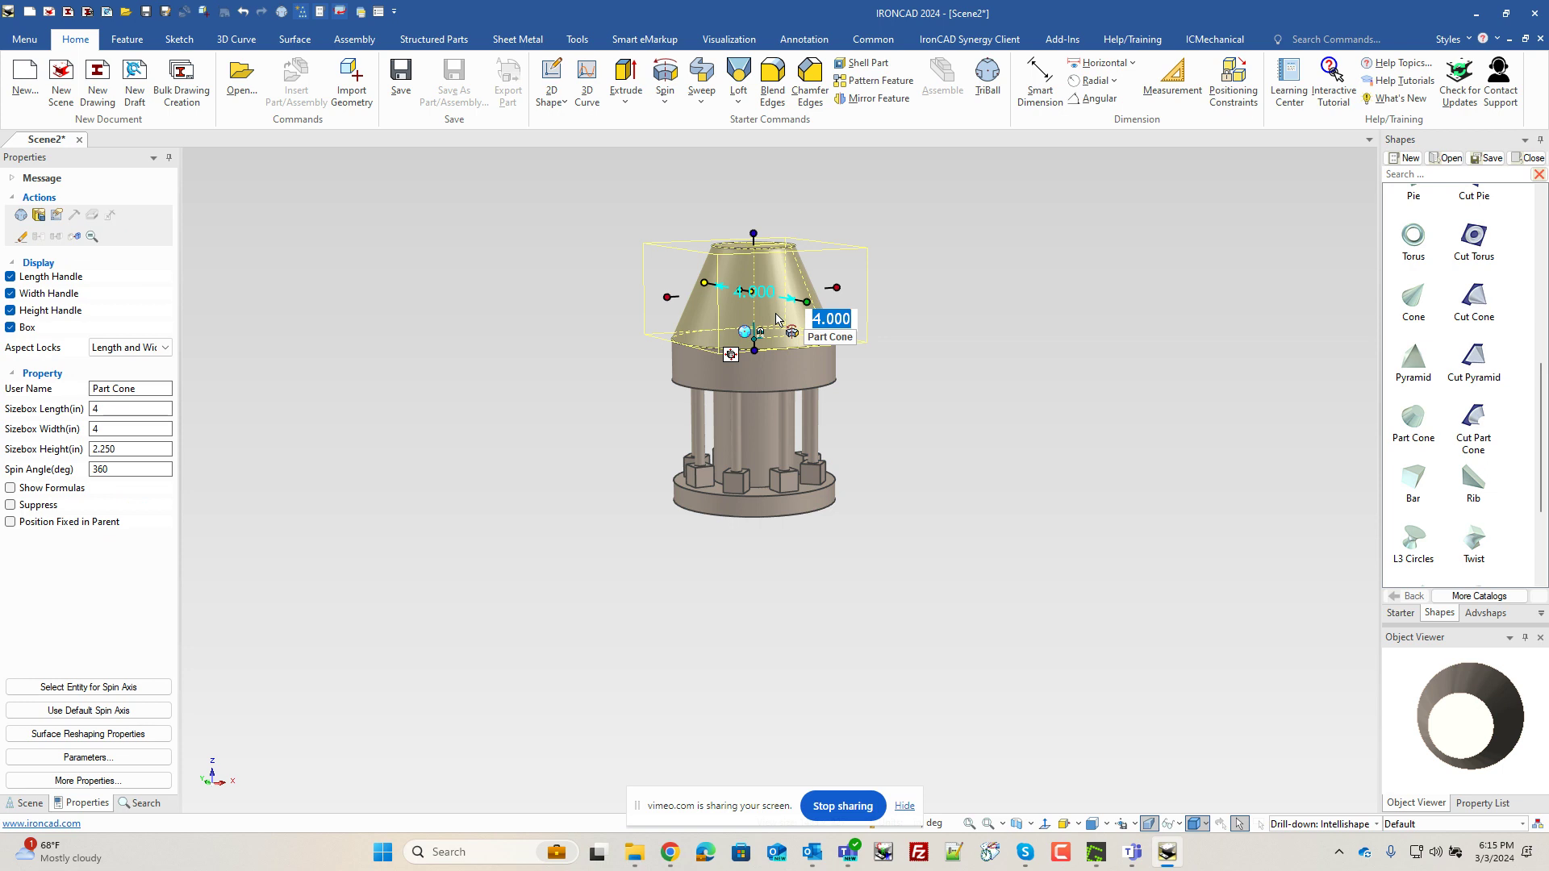
pyautogui.rightClick(775, 313)
pyautogui.click(807, 347)
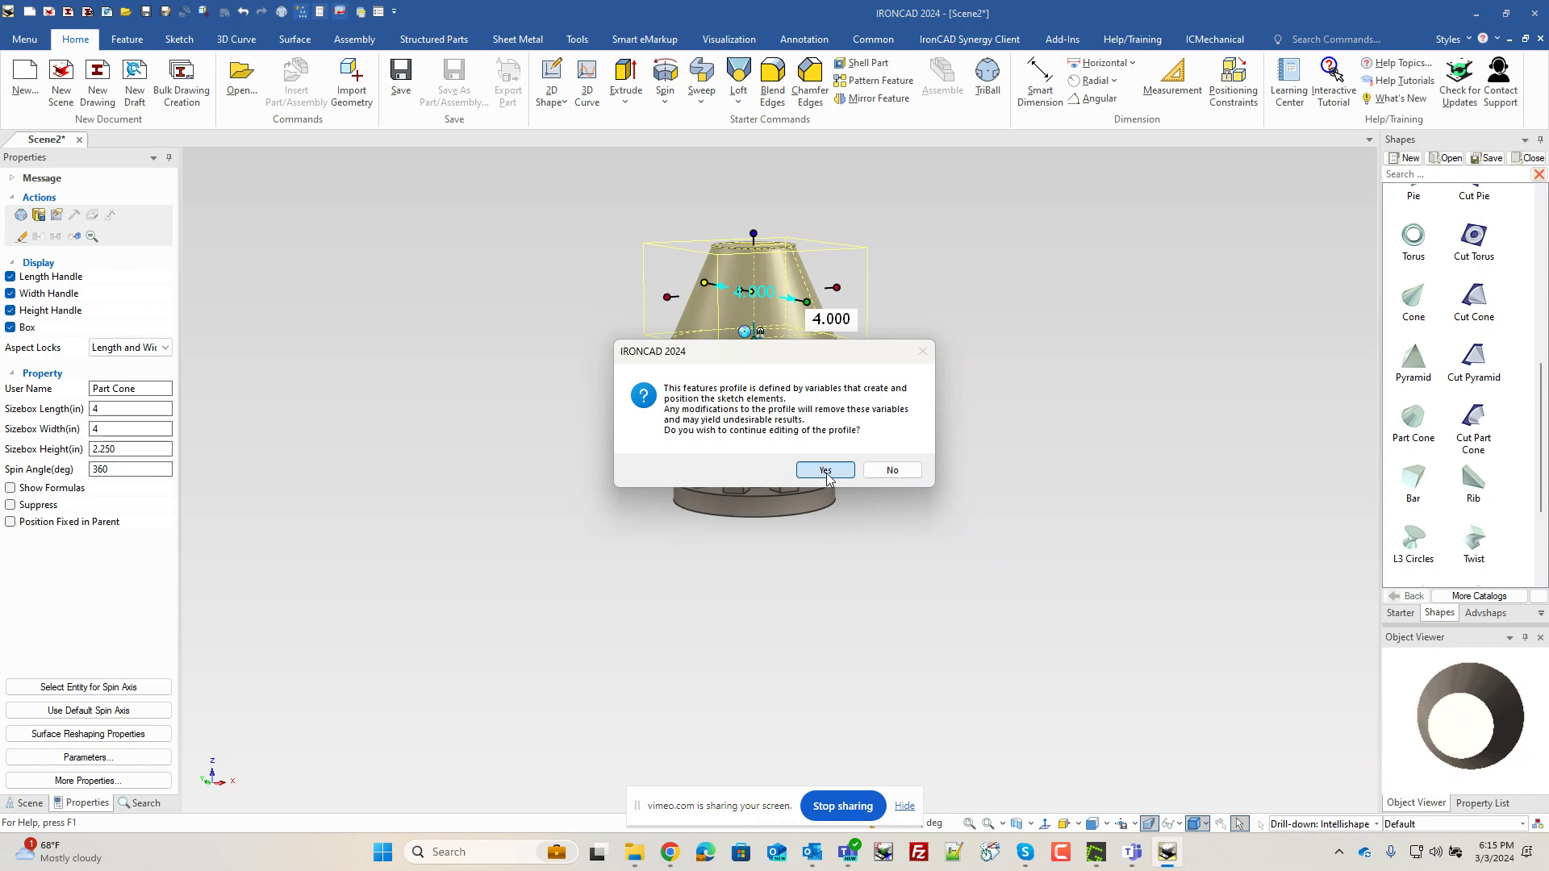
pyautogui.click(825, 471)
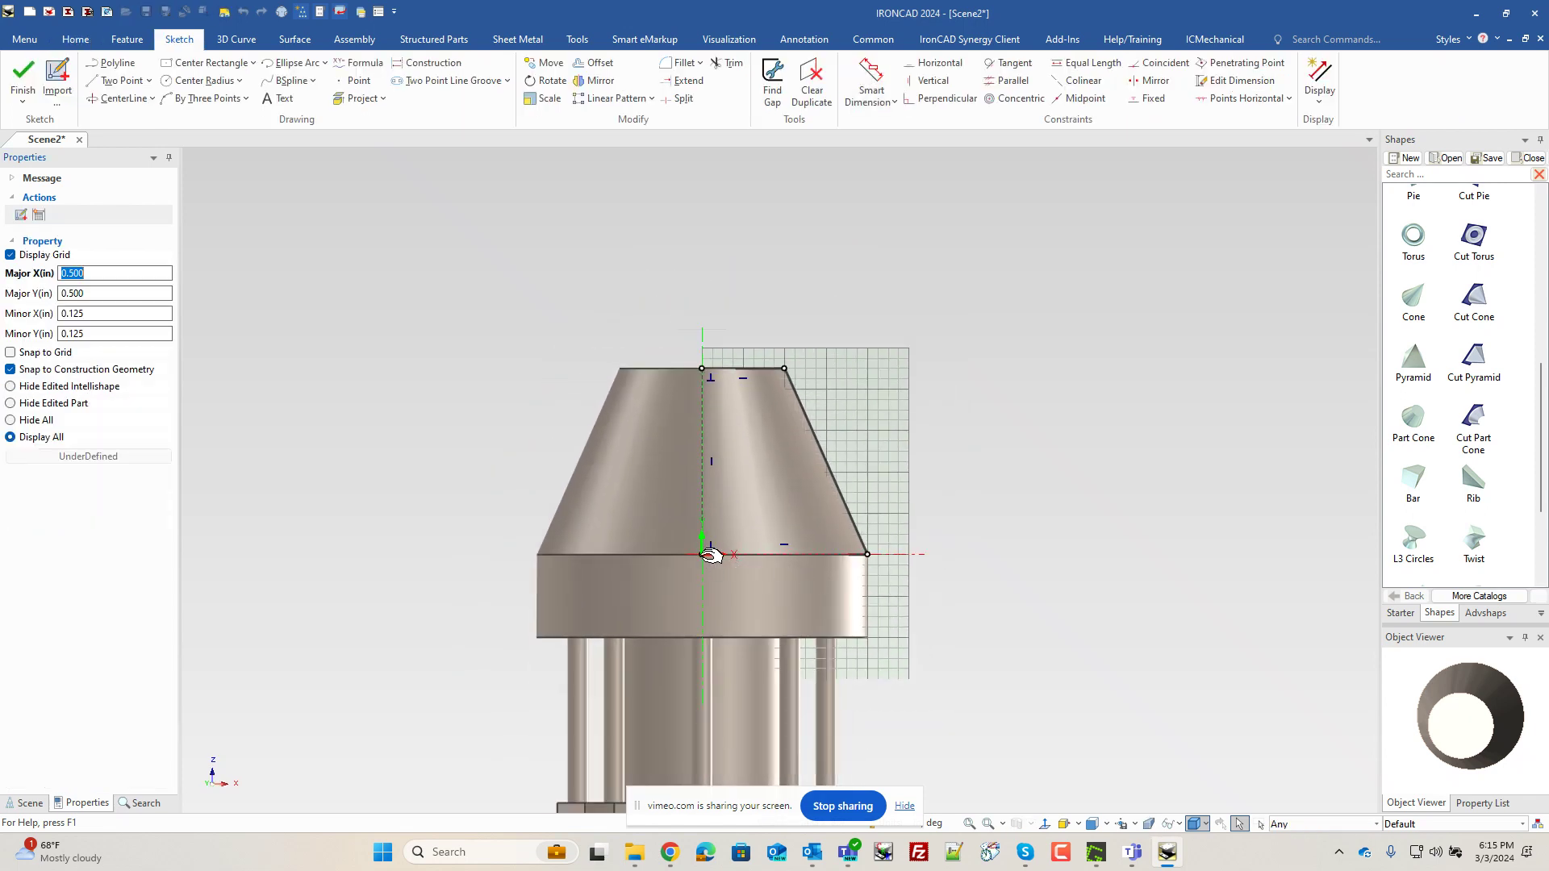
# Lock the positions of the cone profile's two base endpoints and upper axis point, and lock the top line's horizontal constraint
pyautogui.rightClick(702, 554)
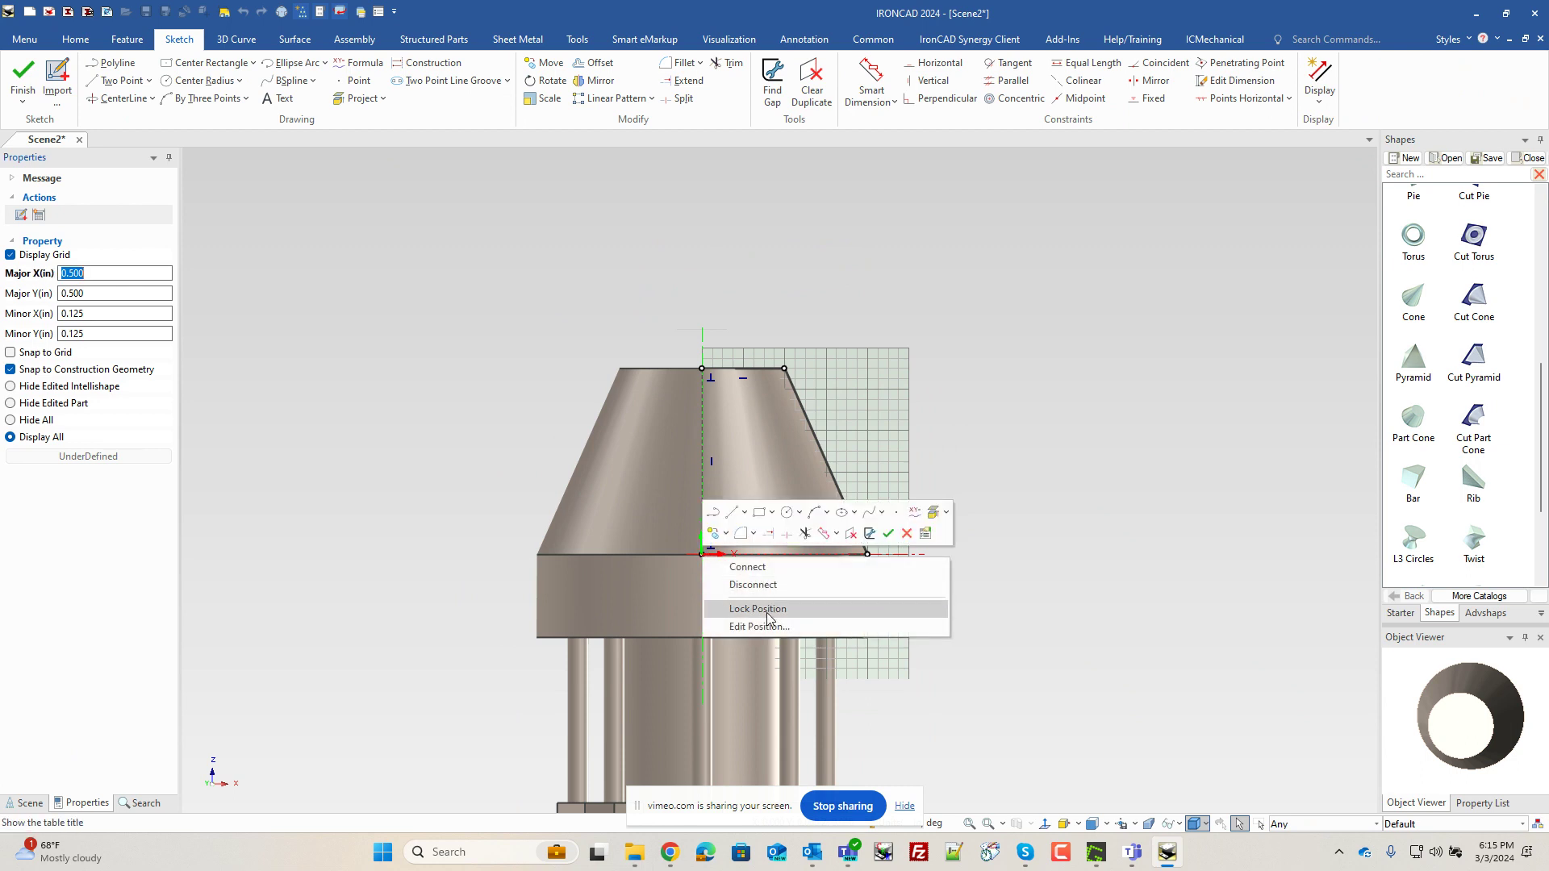
pyautogui.click(769, 618)
pyautogui.rightClick(868, 554)
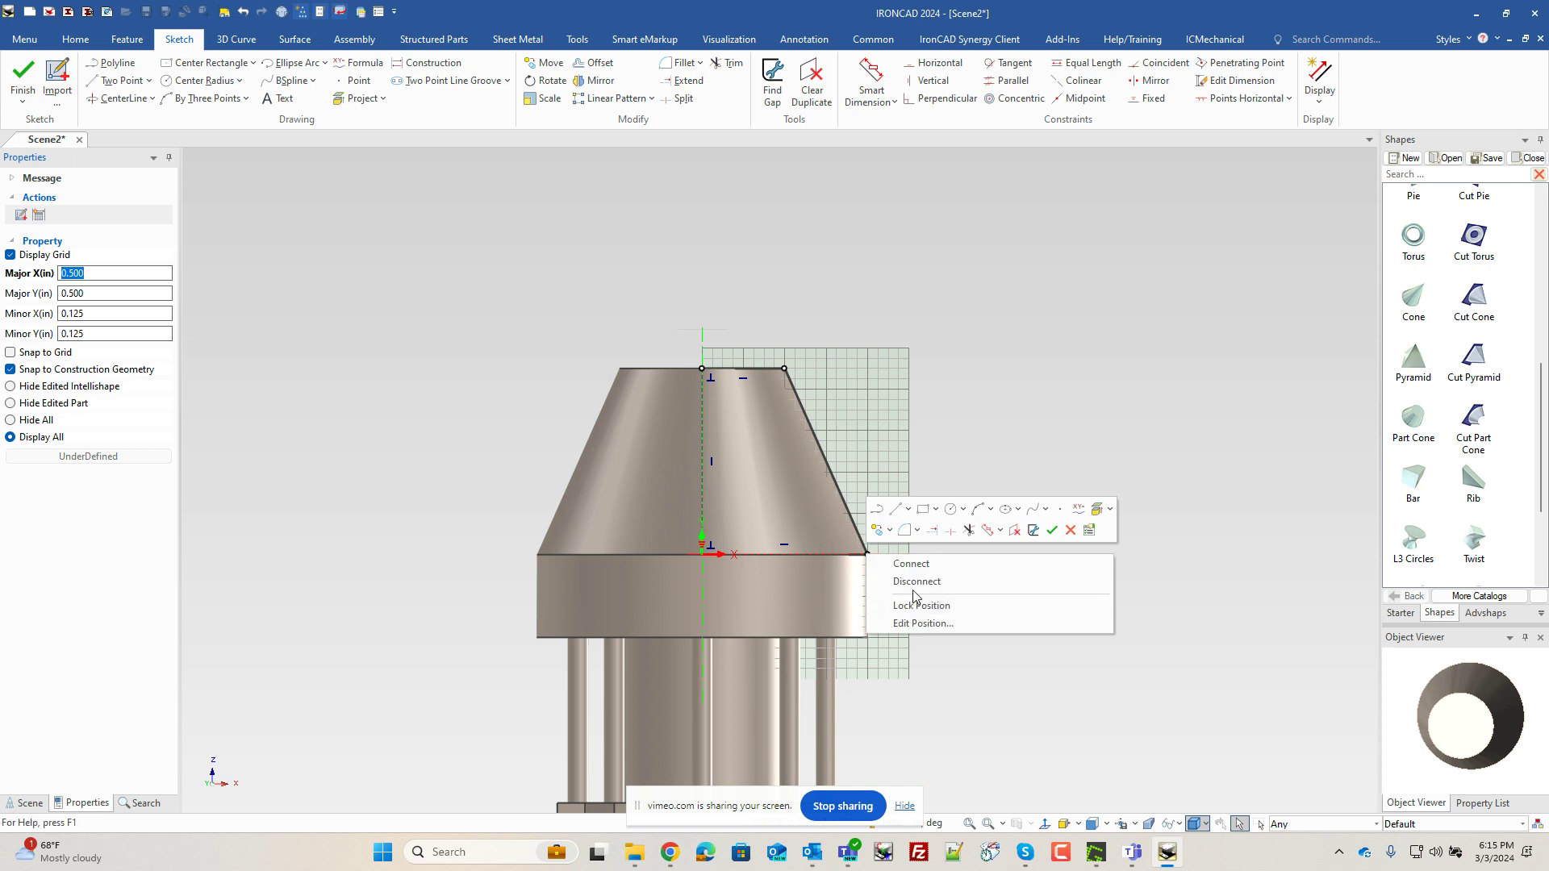
pyautogui.click(920, 606)
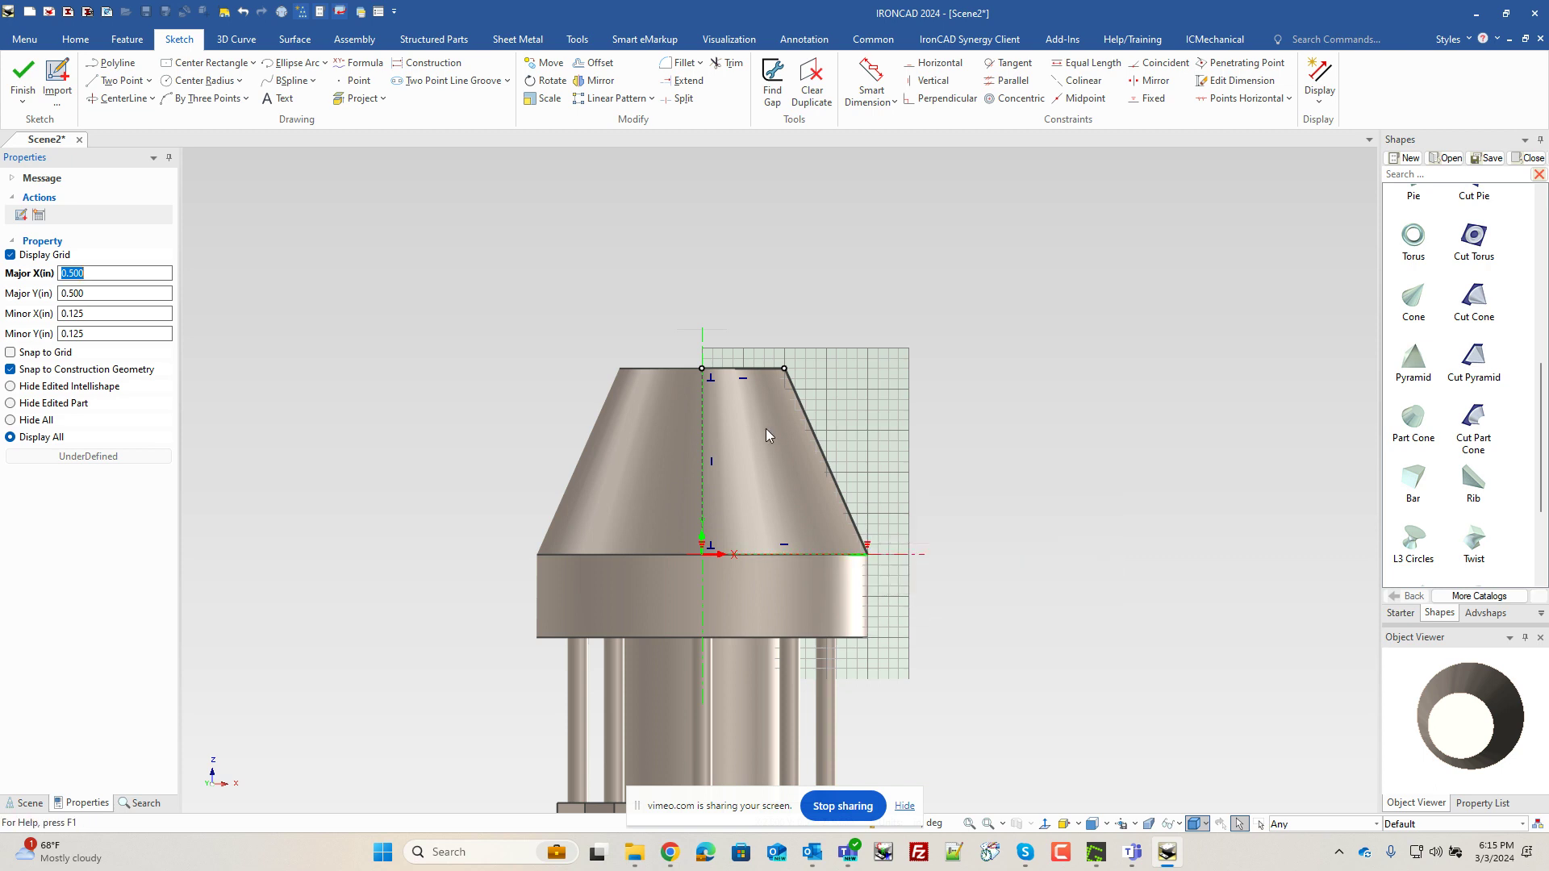
pyautogui.rightClick(702, 369)
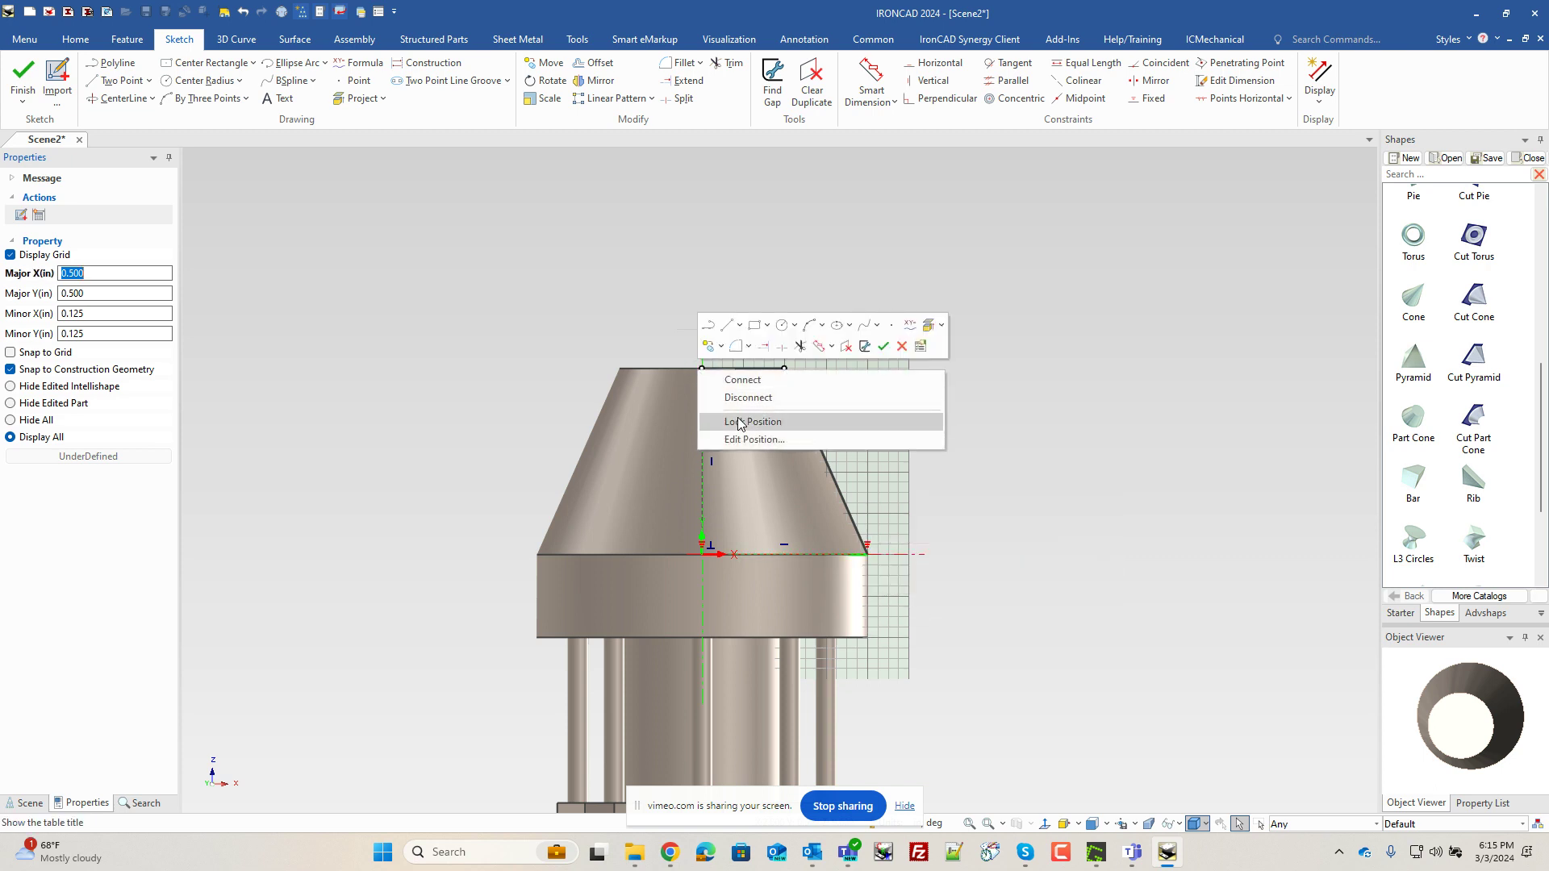
pyautogui.click(738, 422)
pyautogui.rightClick(752, 369)
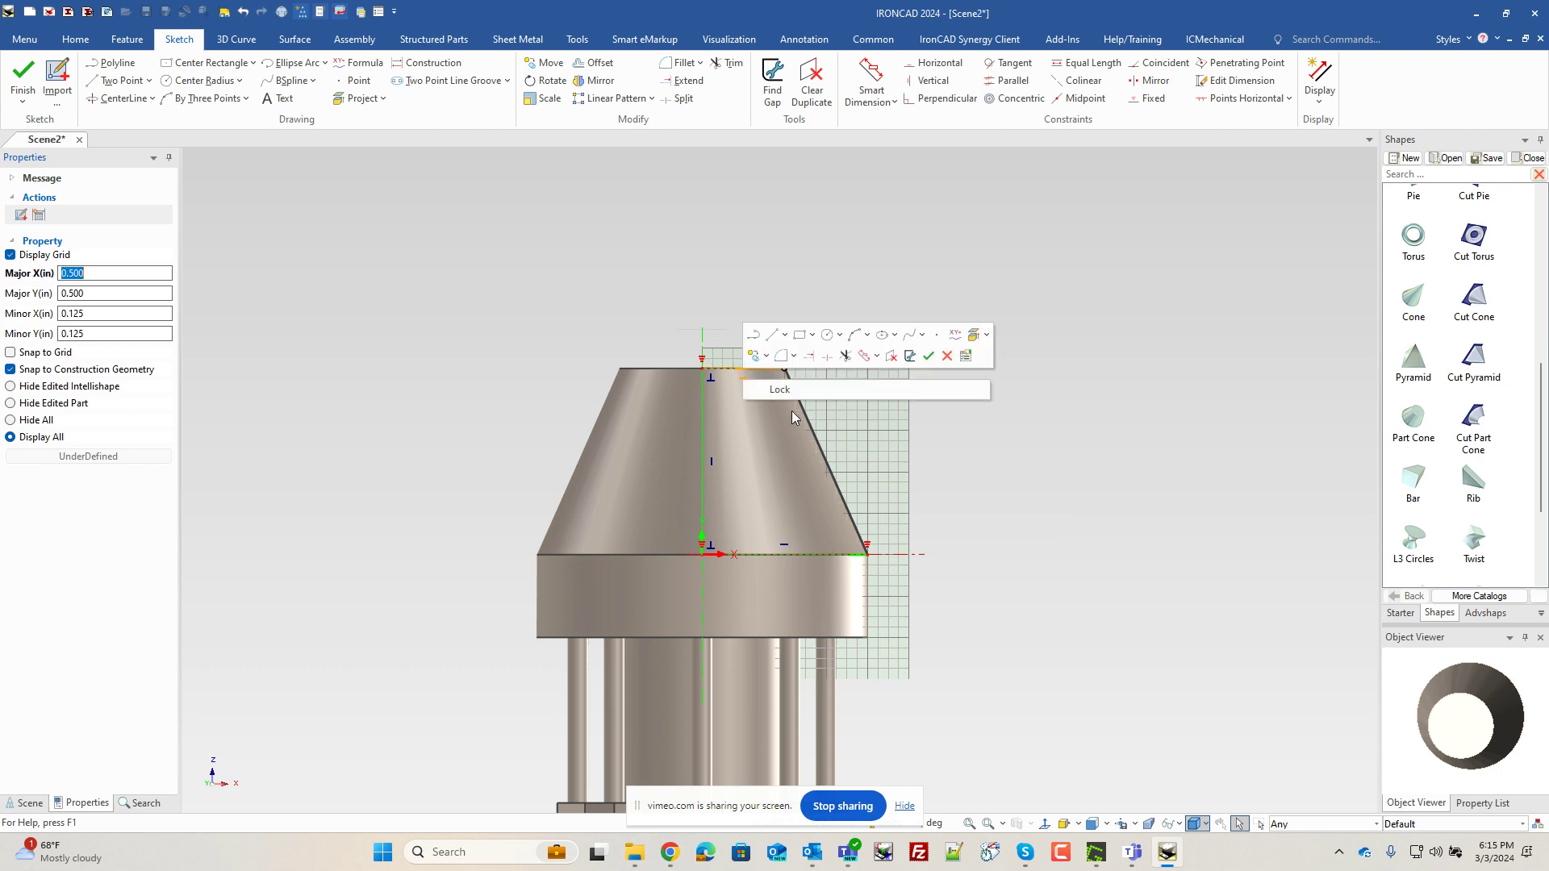
pyautogui.click(789, 393)
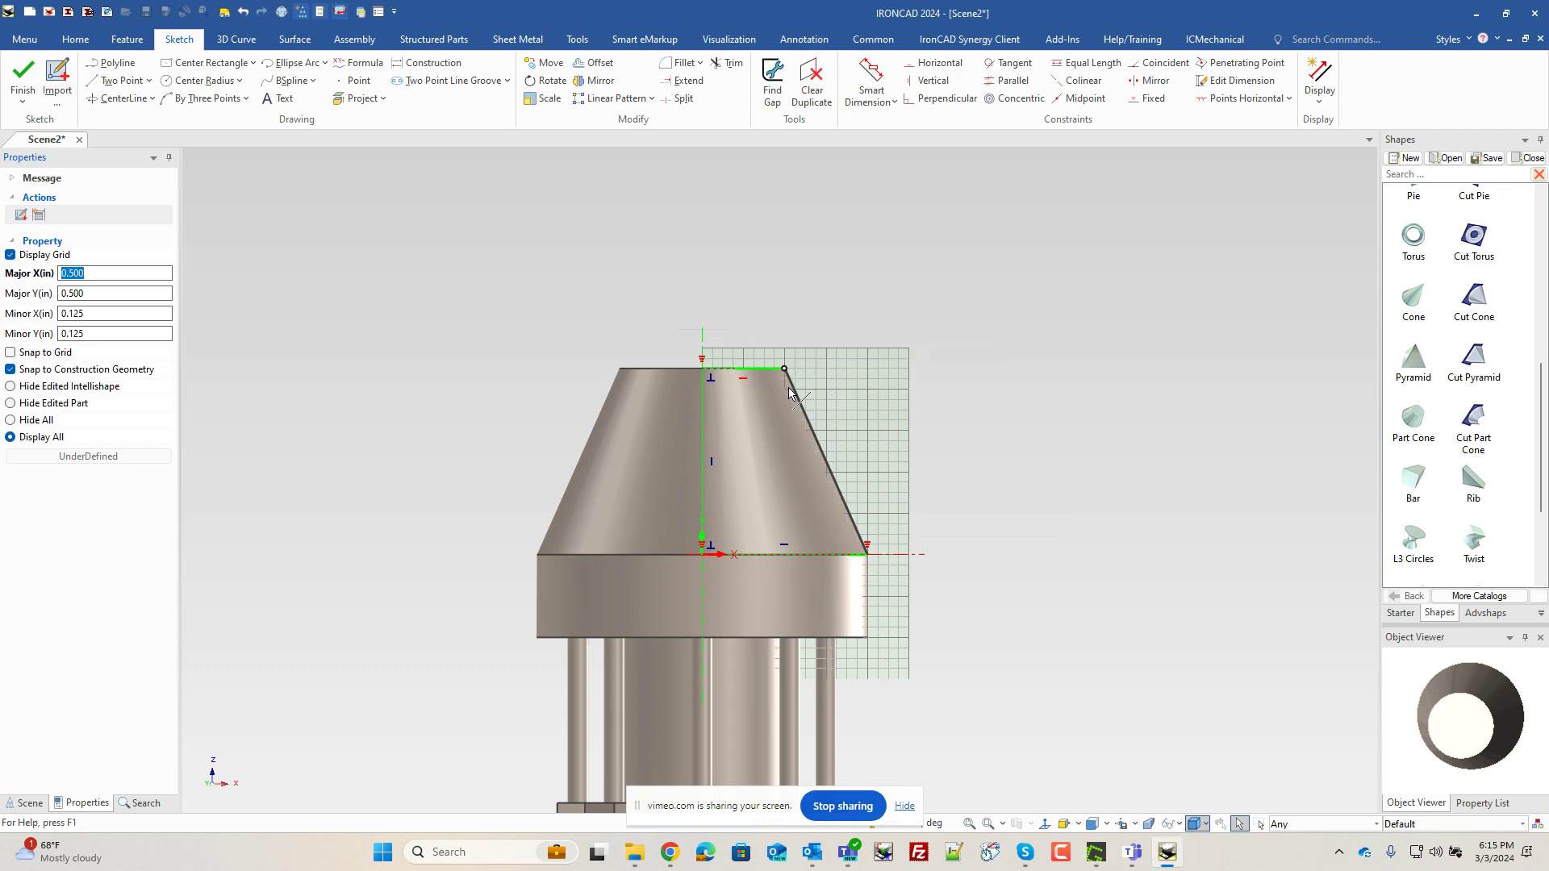
# Dimension the angle between the profile's slanted side and base line as a locked constraint and set it to 60 degrees
pyautogui.click(872, 79)
pyautogui.click(839, 500)
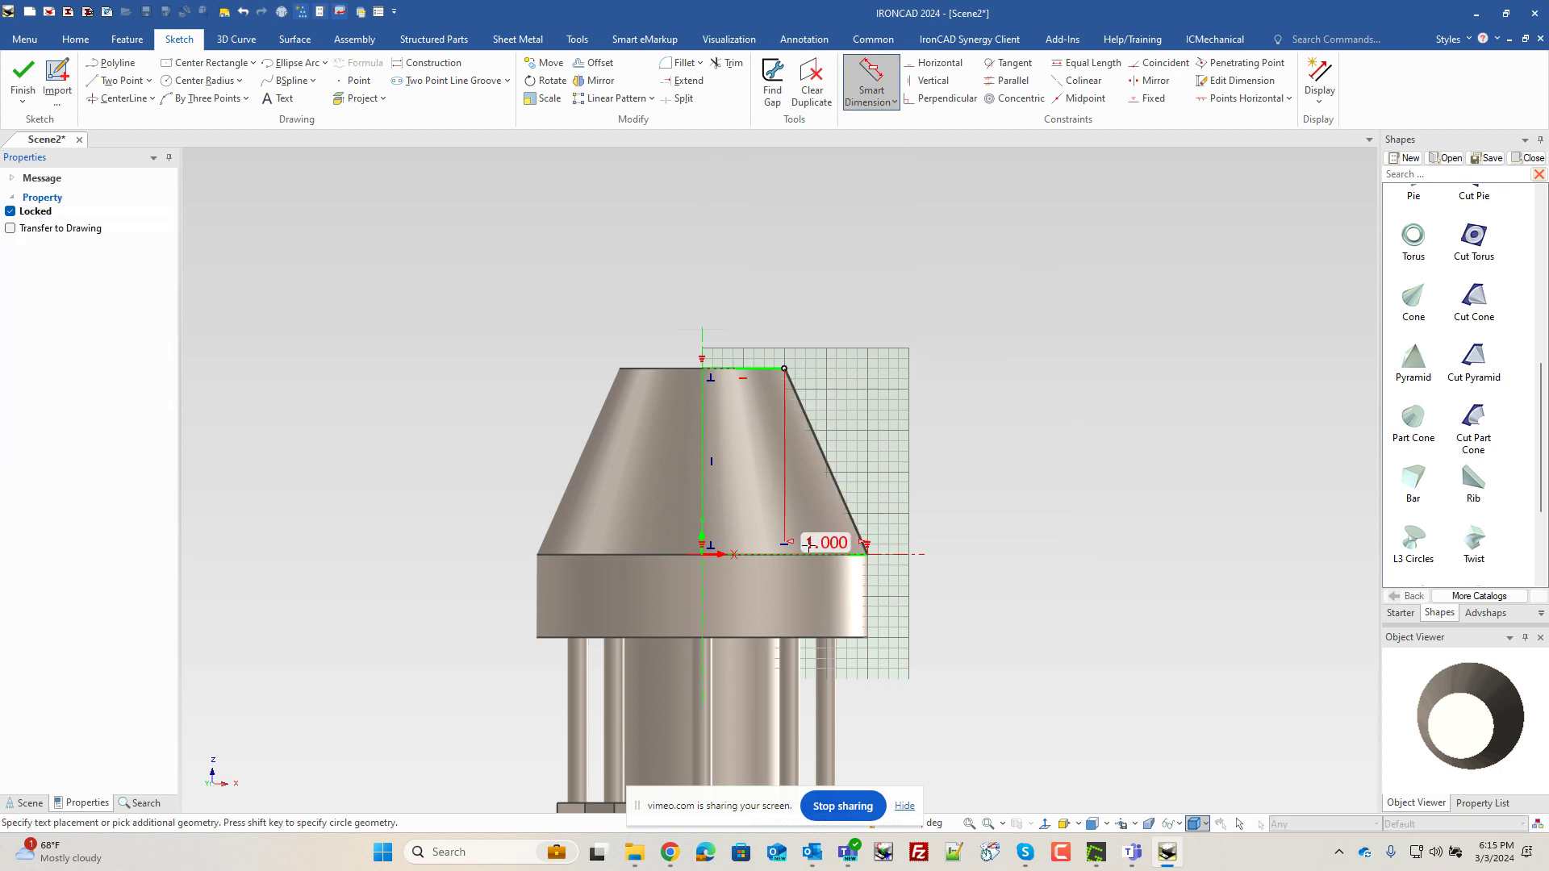
pyautogui.click(815, 554)
pyautogui.click(777, 496)
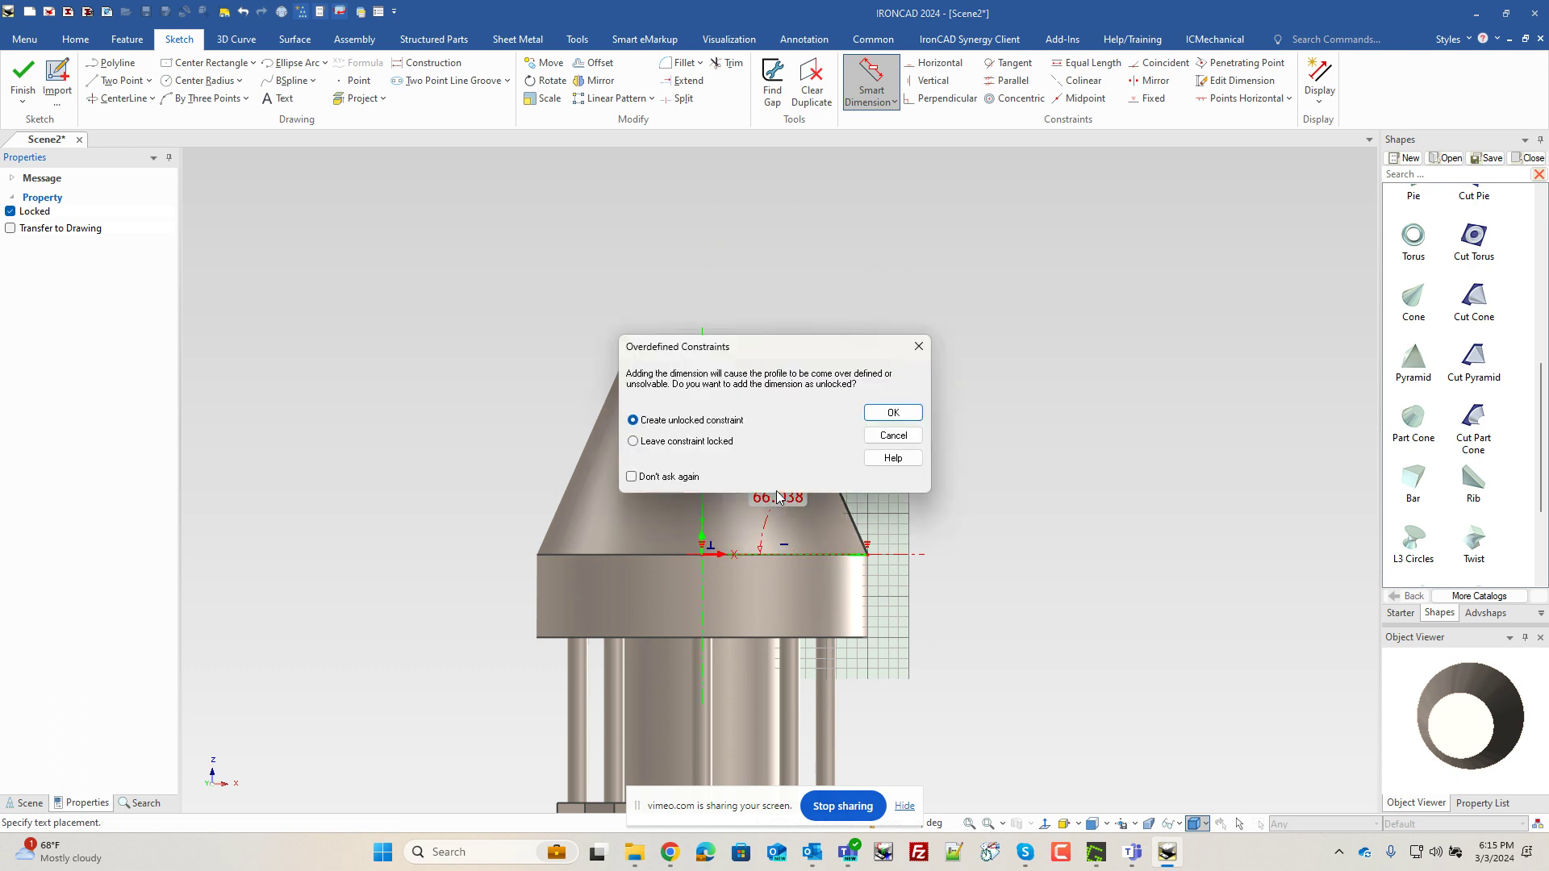
pyautogui.click(671, 442)
pyautogui.click(918, 413)
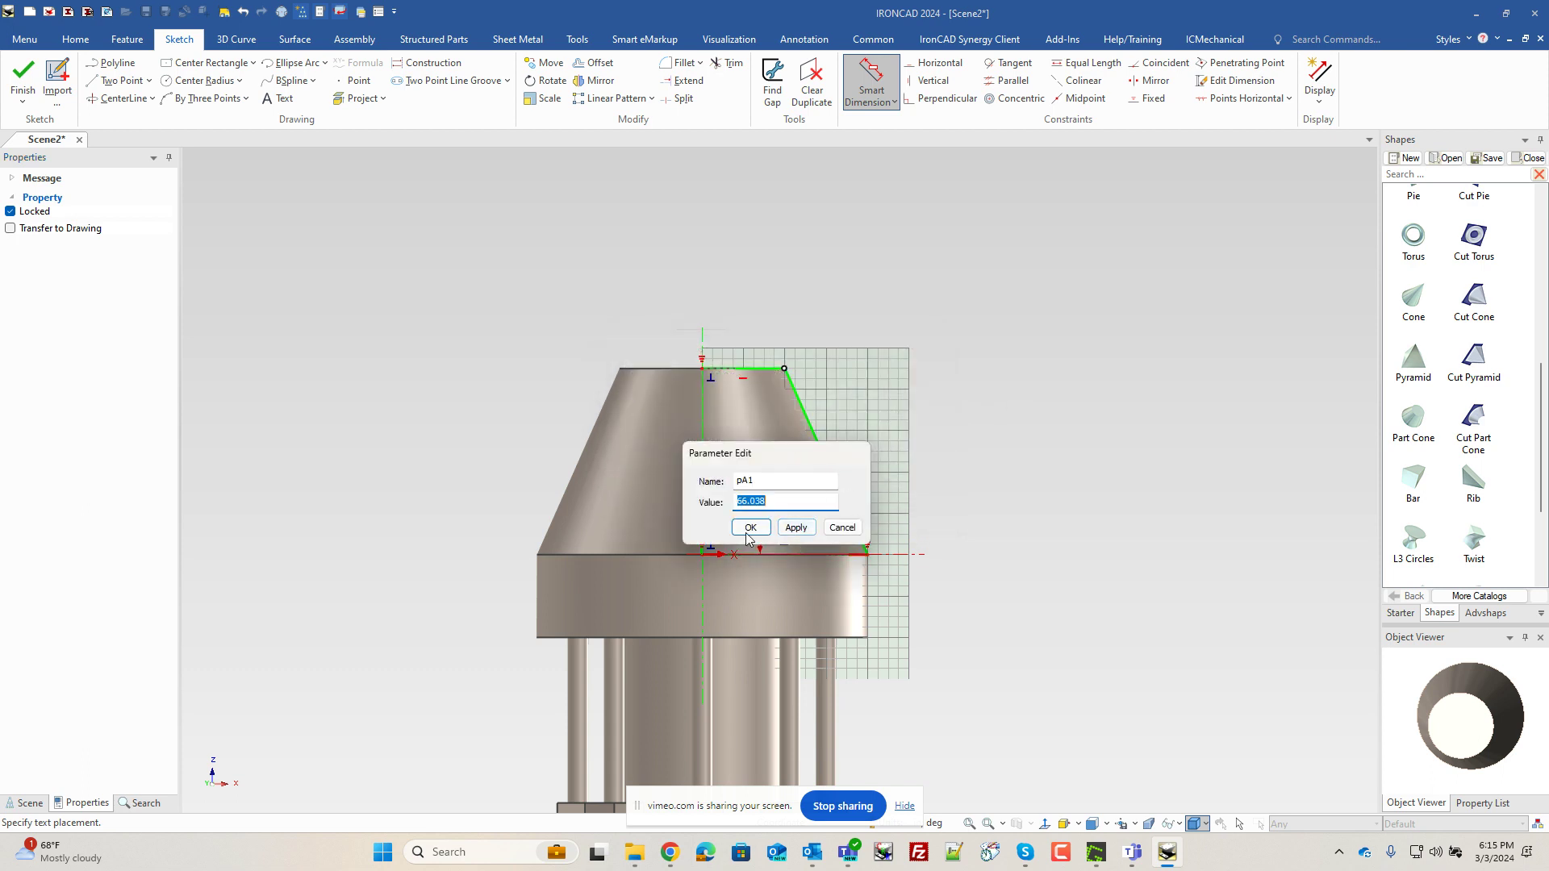
pyautogui.write('60')
pyautogui.press('Return')
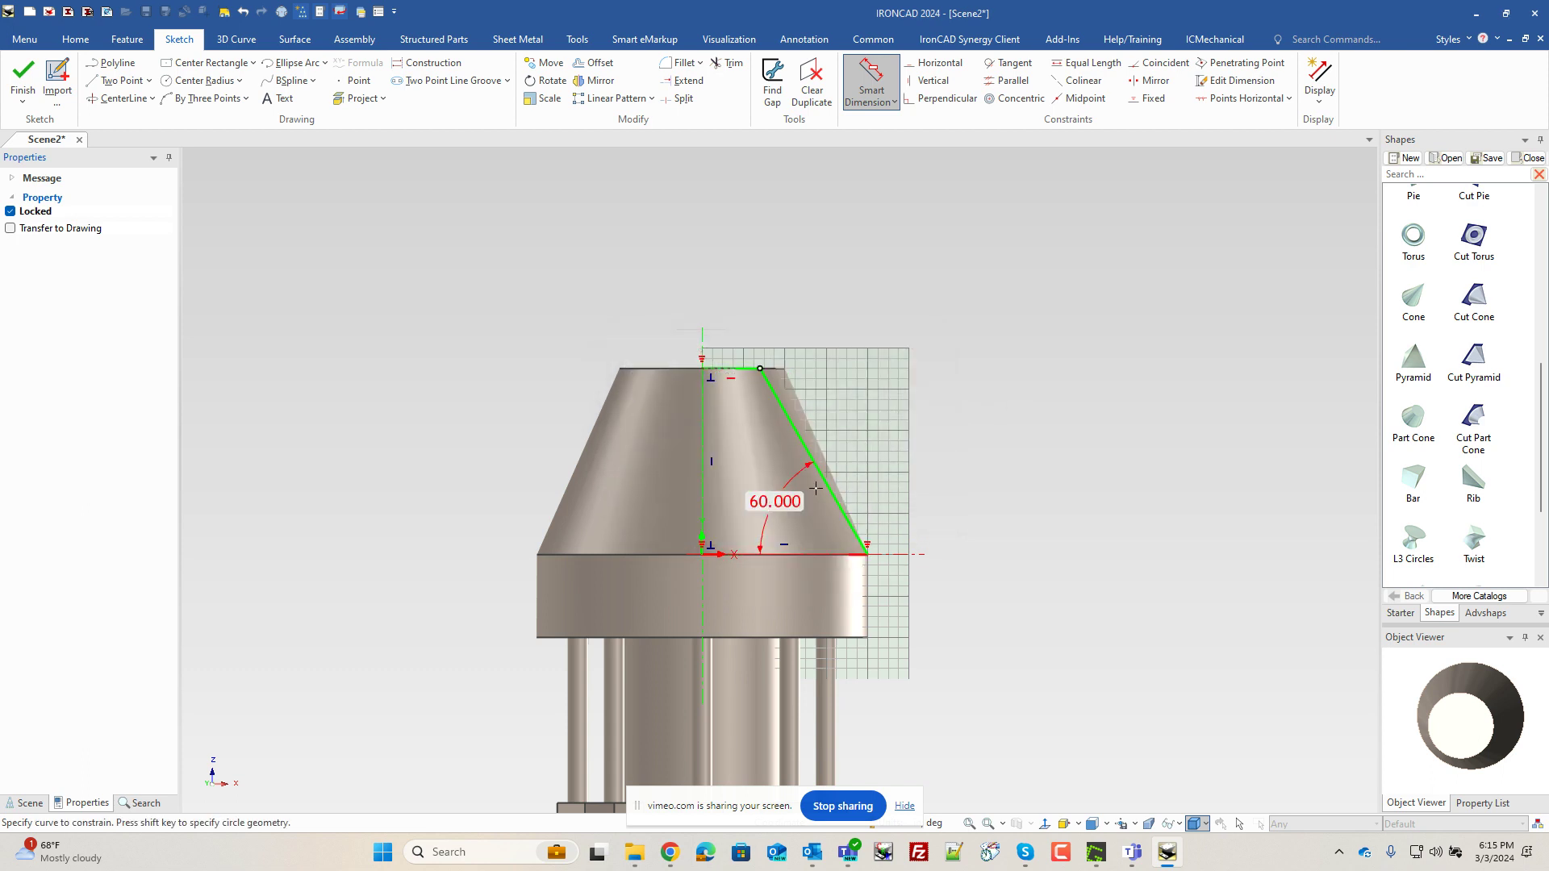
# Finish the cone profile sketch and rebuild the tapered top
pyautogui.click(730, 555)
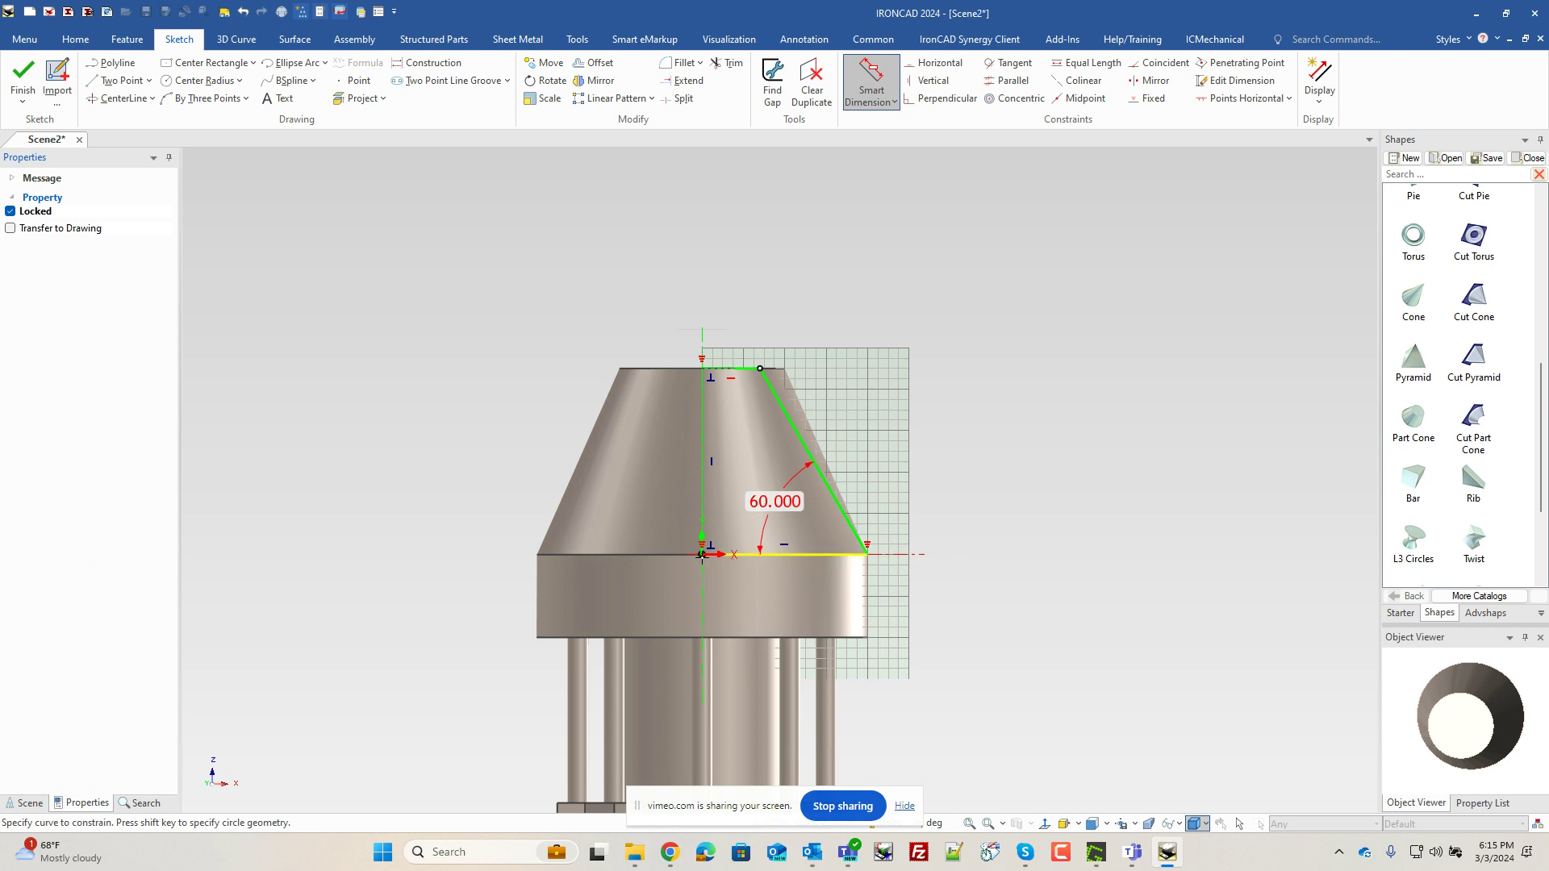
pyautogui.click(877, 80)
pyautogui.click(701, 403)
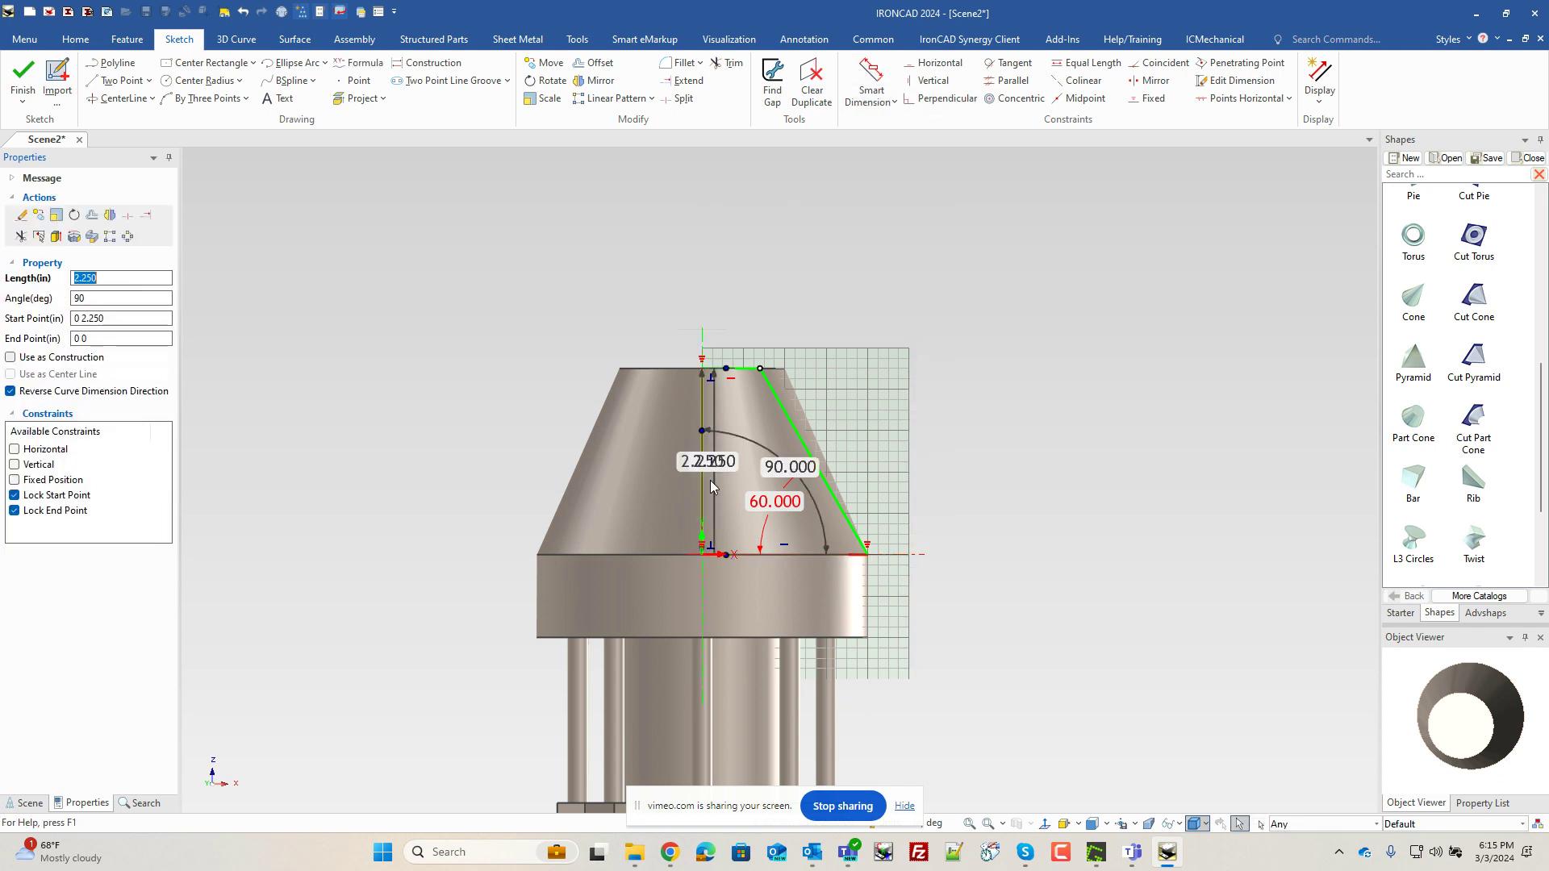
pyautogui.scroll(4, 711, 486)
pyautogui.scroll(-2, 849, 456)
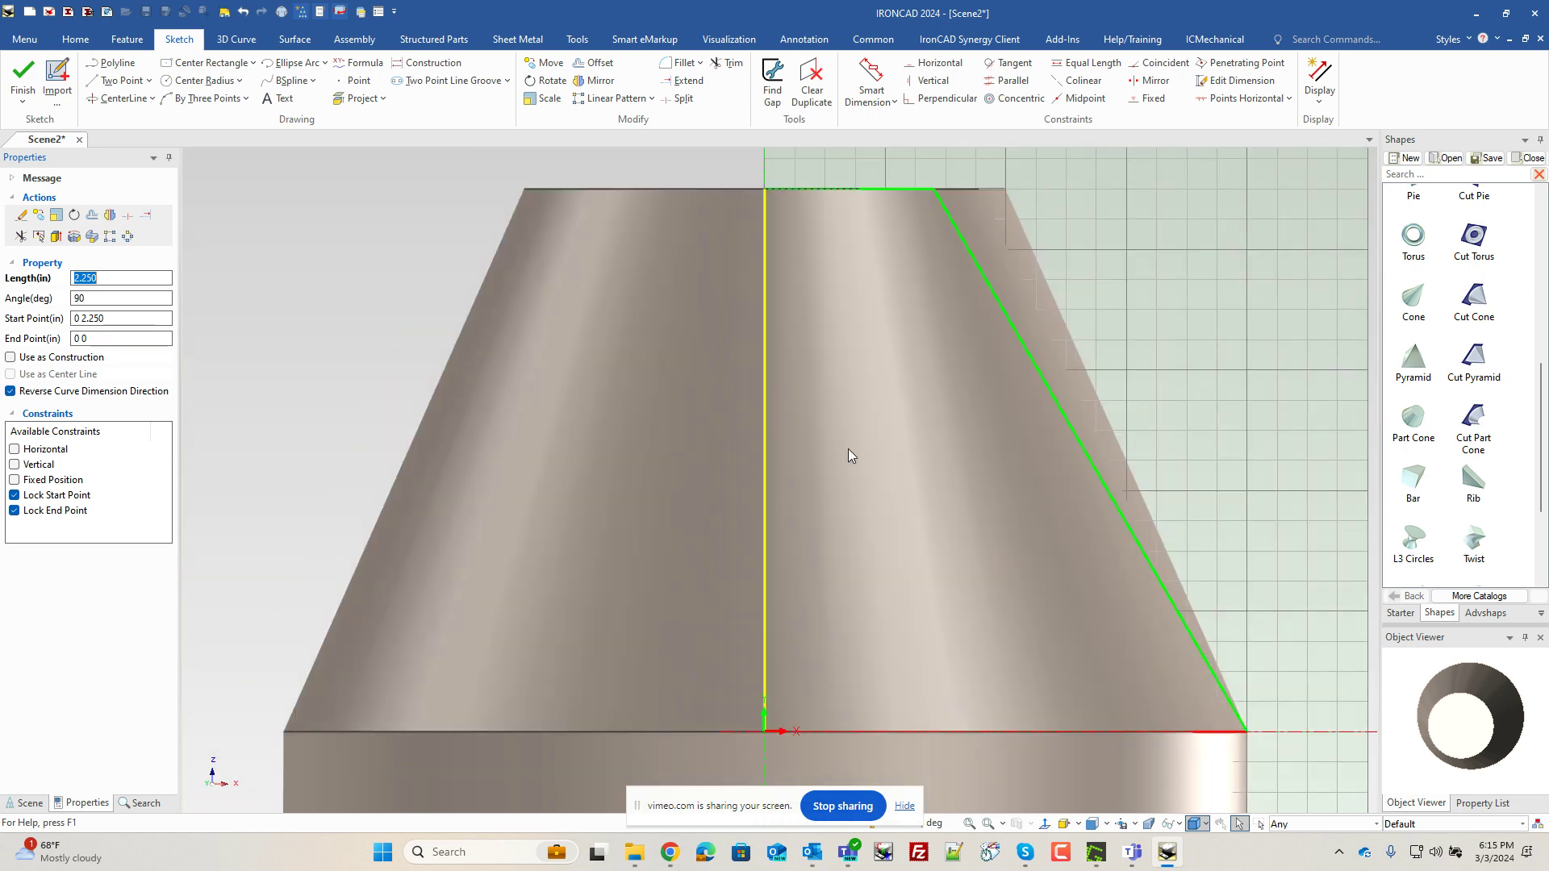
pyautogui.scroll(-3, 849, 456)
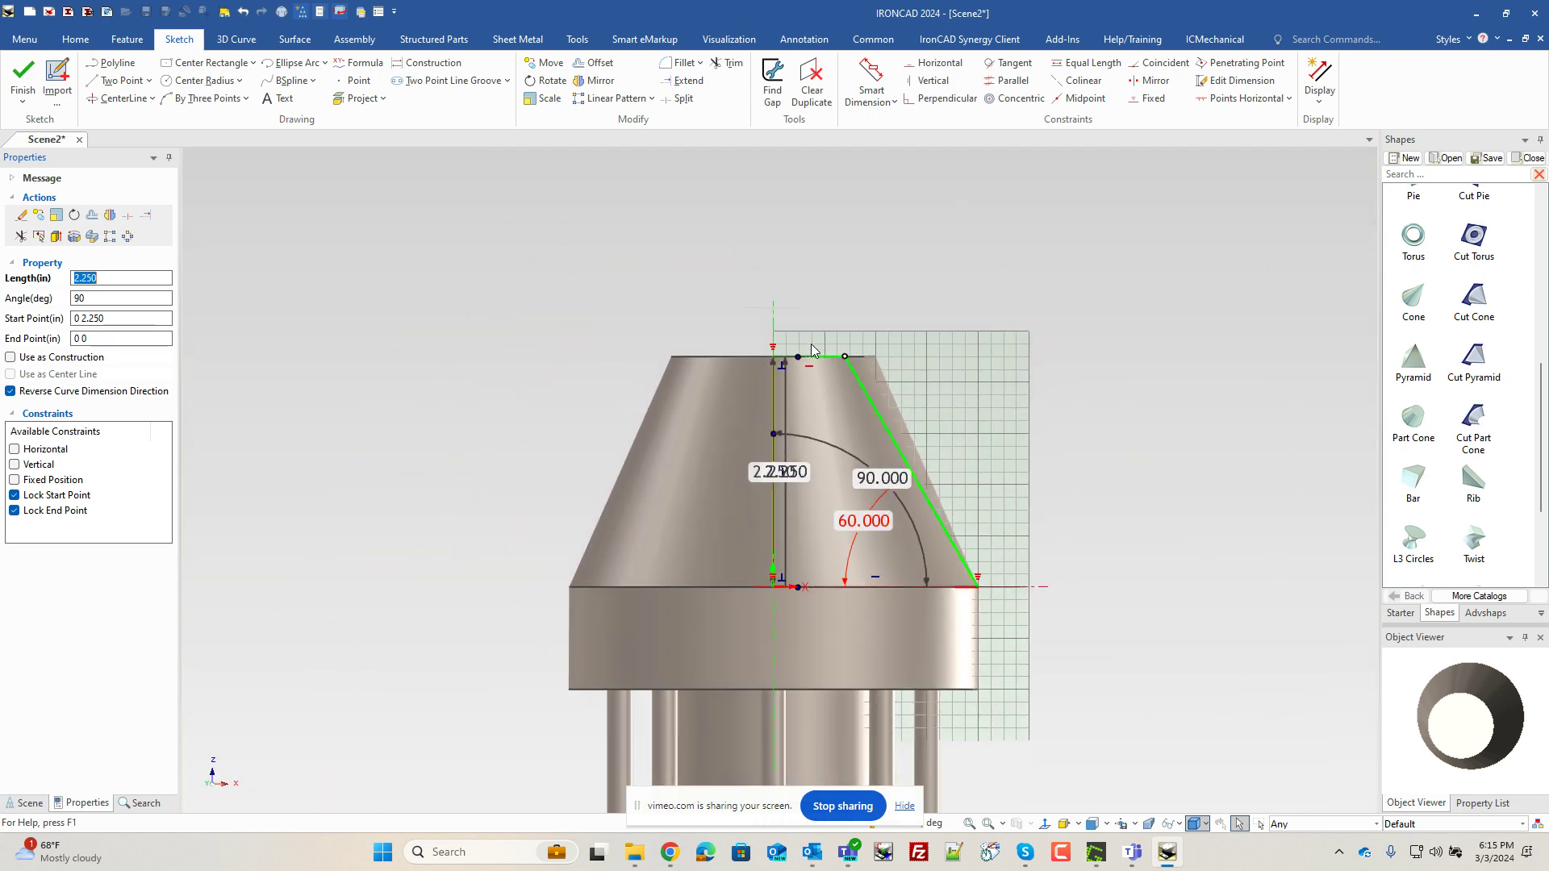
pyautogui.click(23, 81)
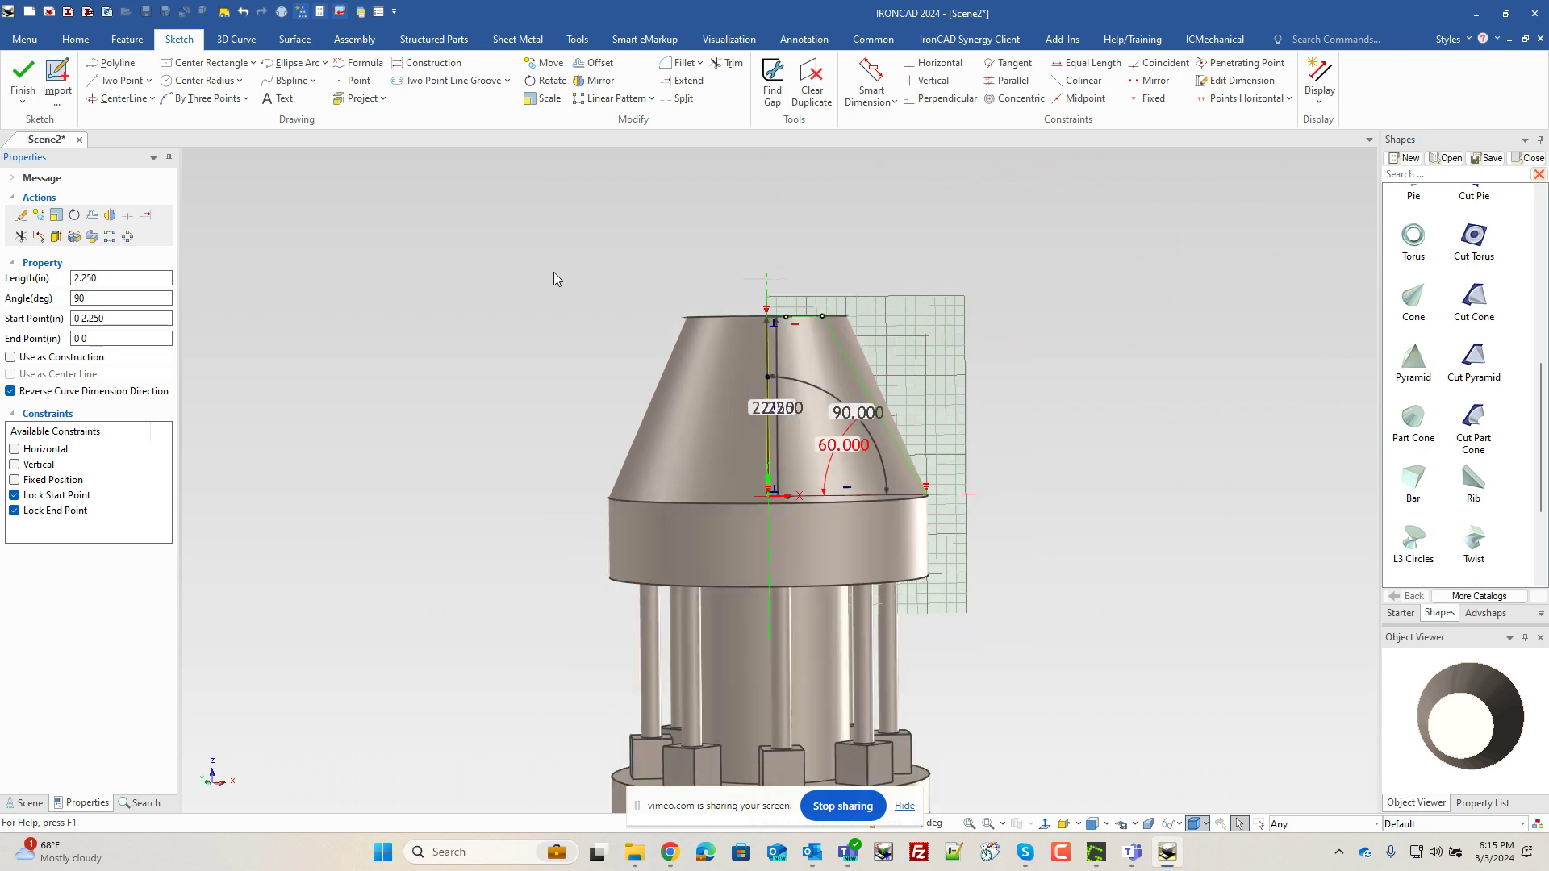
pyautogui.click(826, 224)
pyautogui.moveTo(826, 223); pyautogui.dragTo(819, 352, button='middle')
pyautogui.scroll(-3, 759, 323)
pyautogui.scroll(3, 758, 323)
pyautogui.scroll(2, 805, 506)
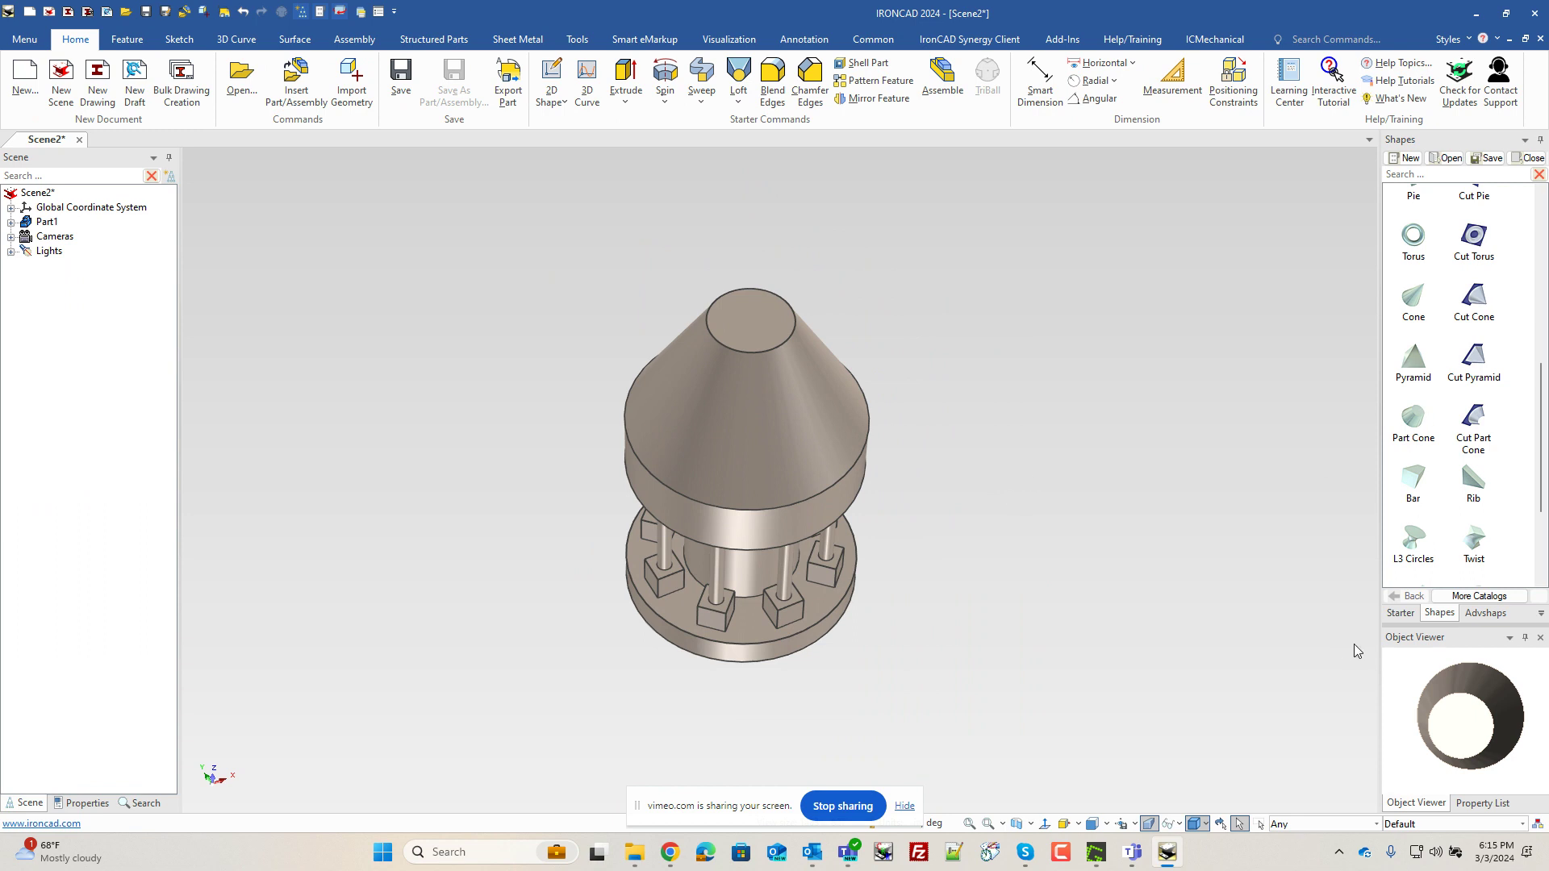
# Cut a 0.75 in diameter through hole at the centre of the cone's top face
pyautogui.click(1399, 615)
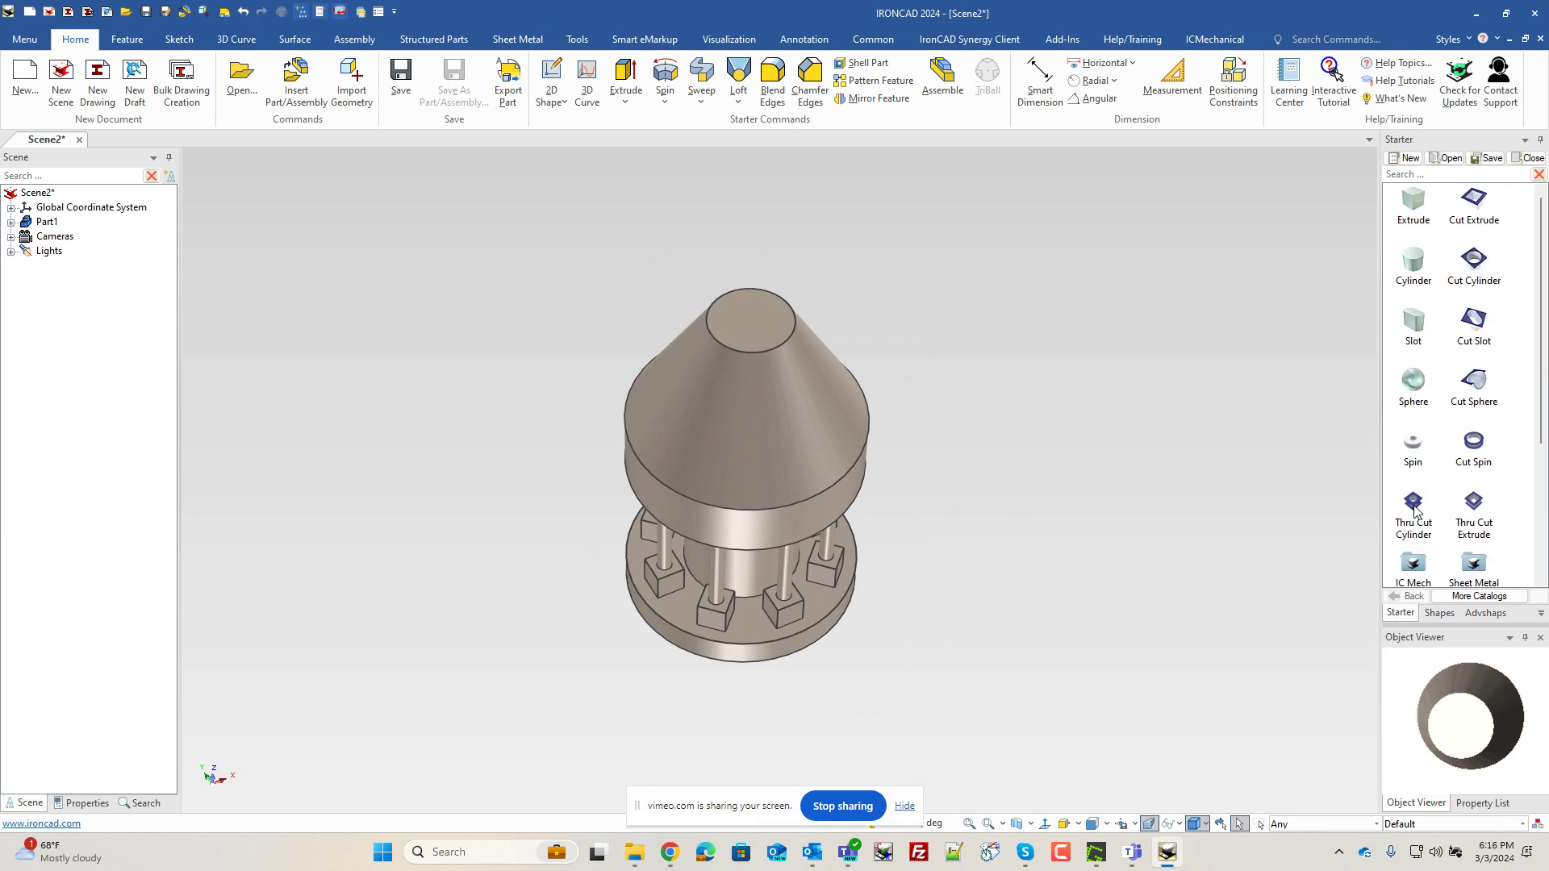
pyautogui.moveTo(1414, 507); pyautogui.dragTo(751, 322)
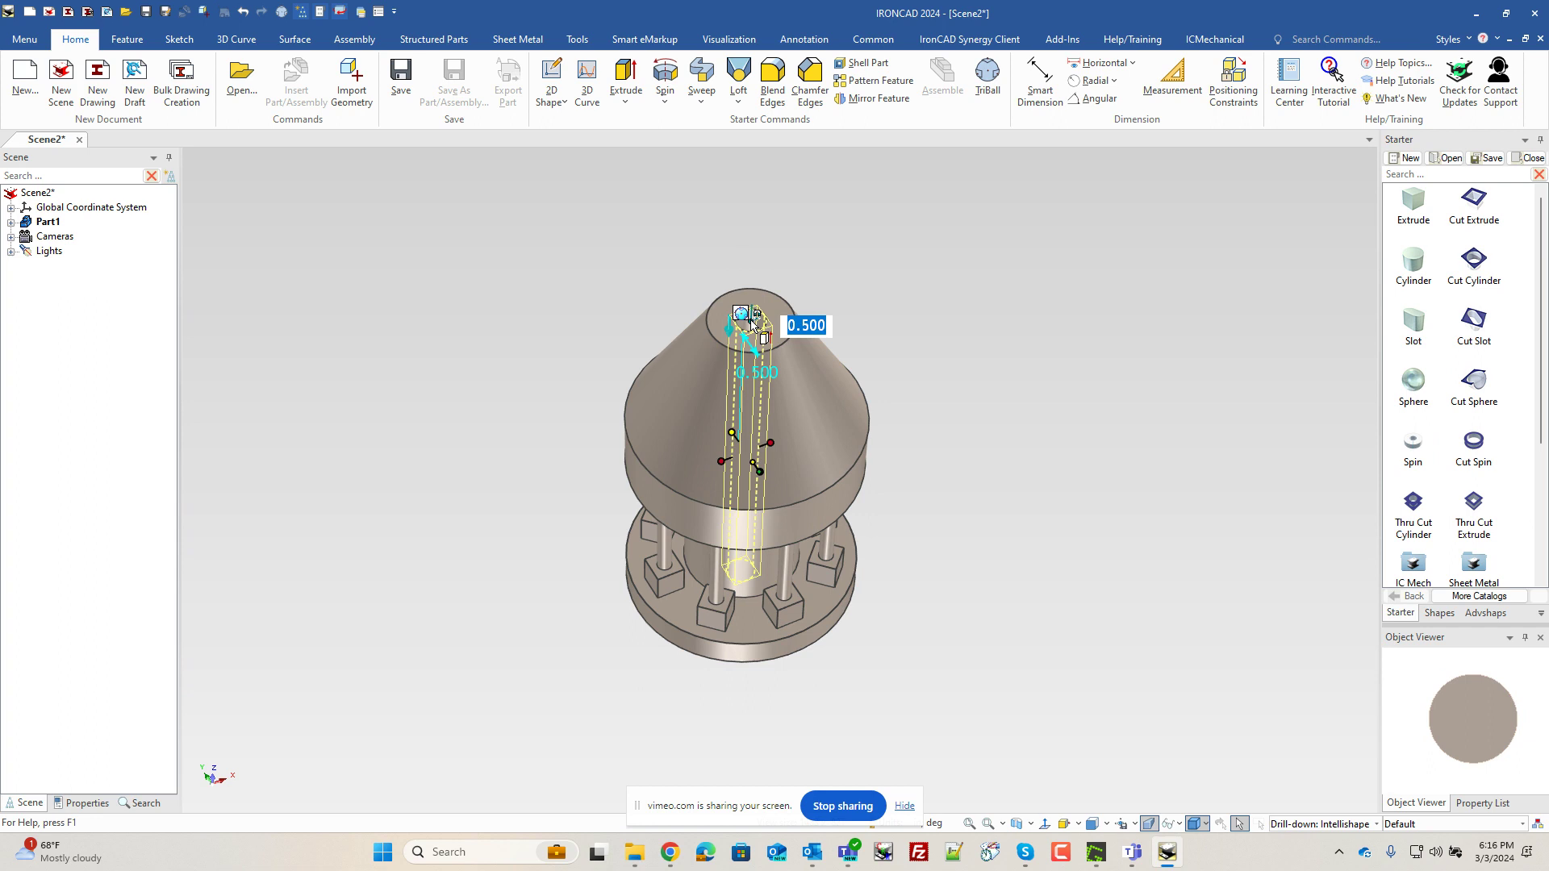
pyautogui.write('.75')
pyautogui.press('Return')
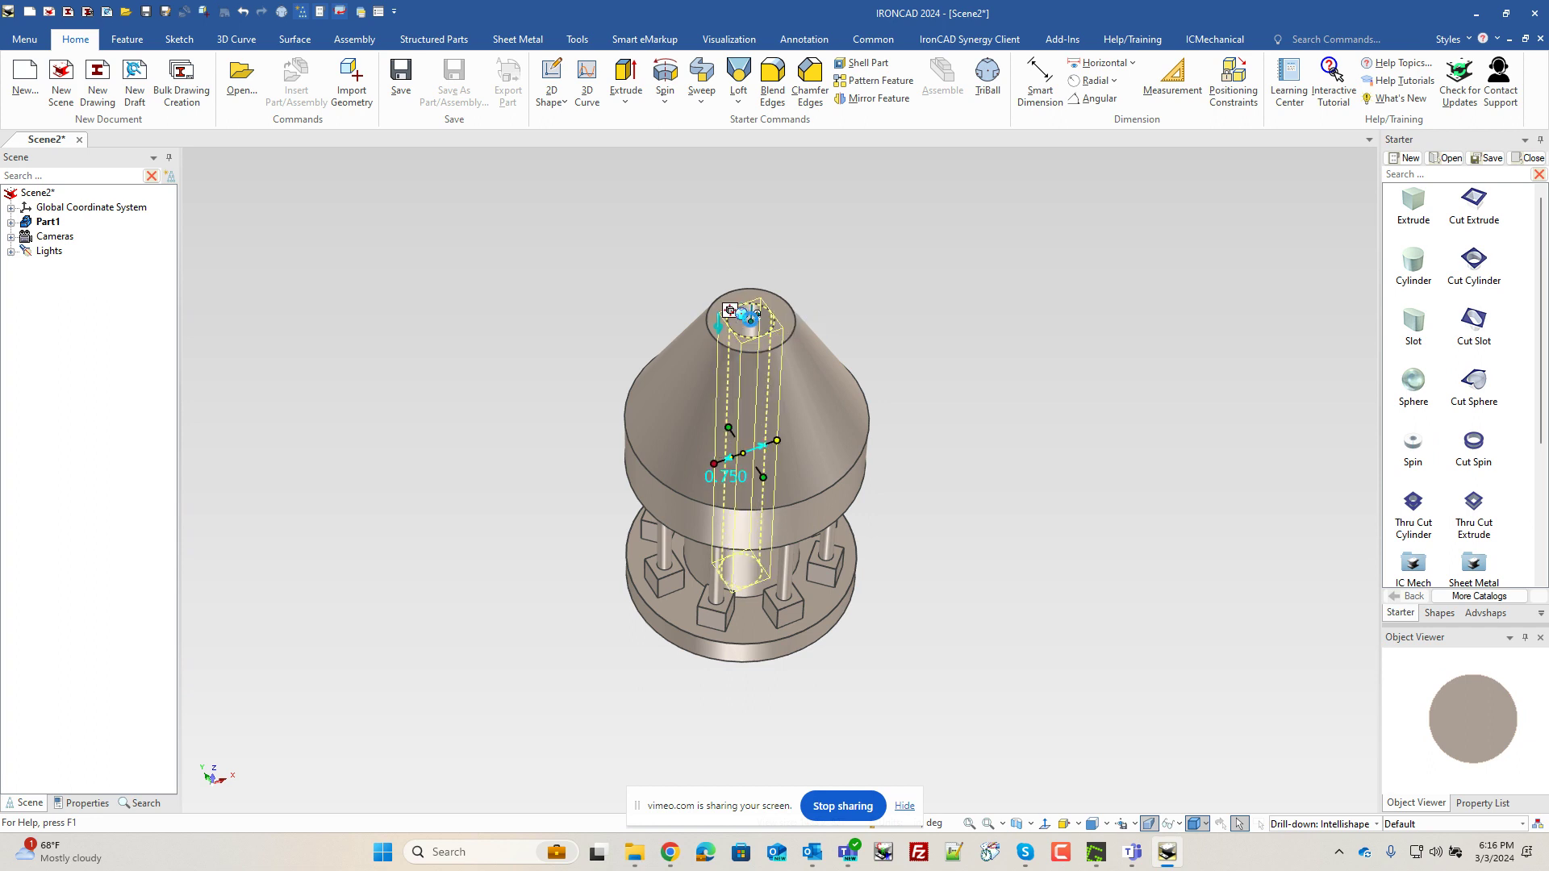
pyautogui.click(1020, 567)
# Add a cylindrical cut centred on the hole in the base's underside and set its diameter to 1.5 in
pyautogui.moveTo(776, 681); pyautogui.dragTo(768, 626, button='middle')
pyautogui.scroll(5, 754, 613)
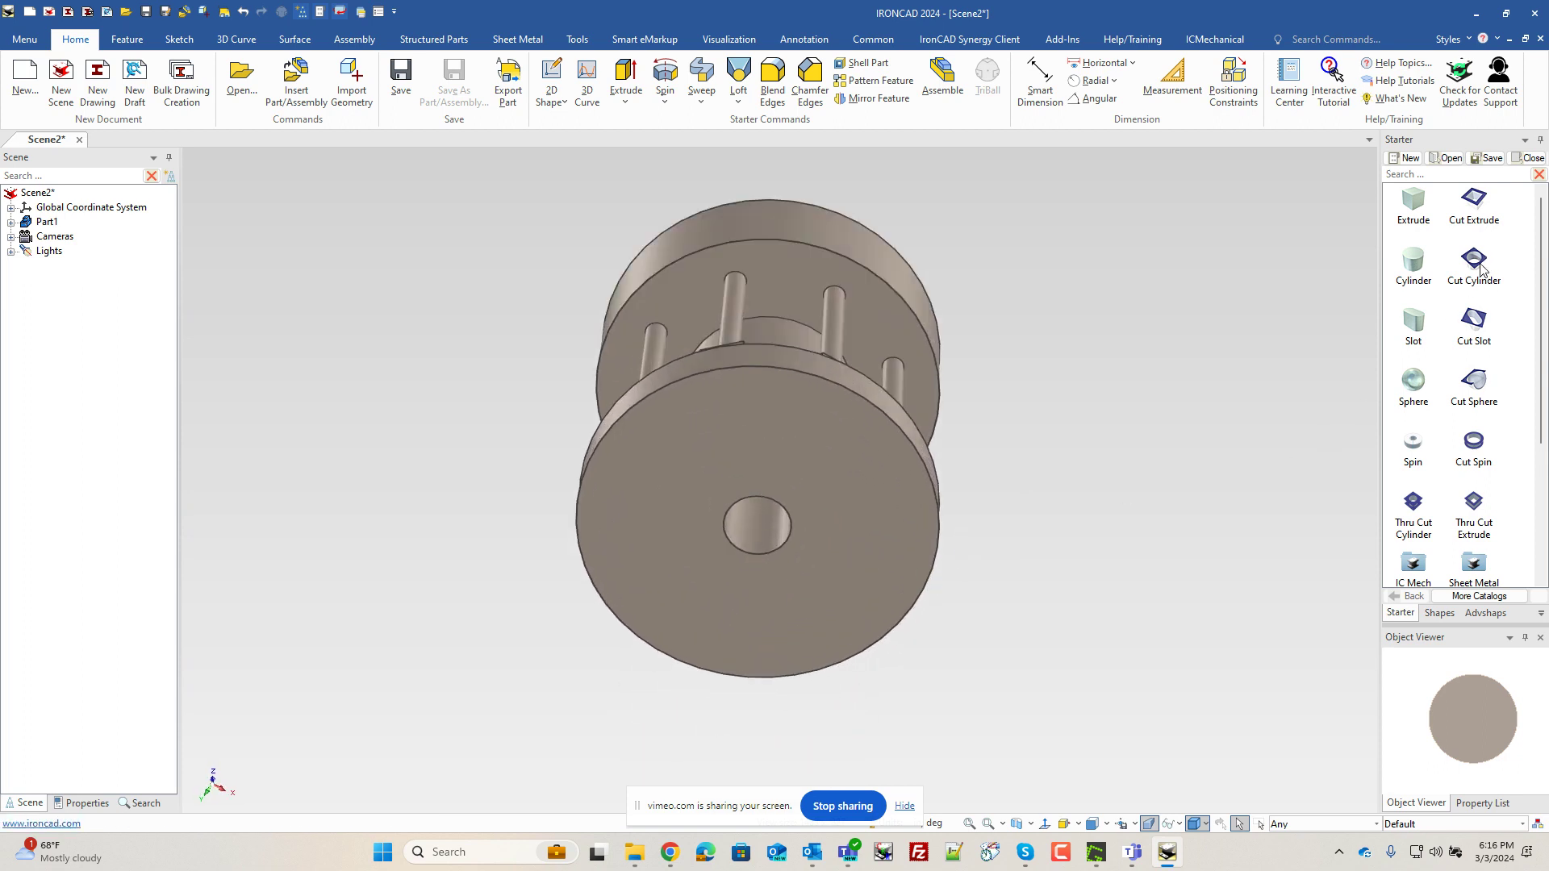
pyautogui.moveTo(1481, 269); pyautogui.dragTo(763, 535)
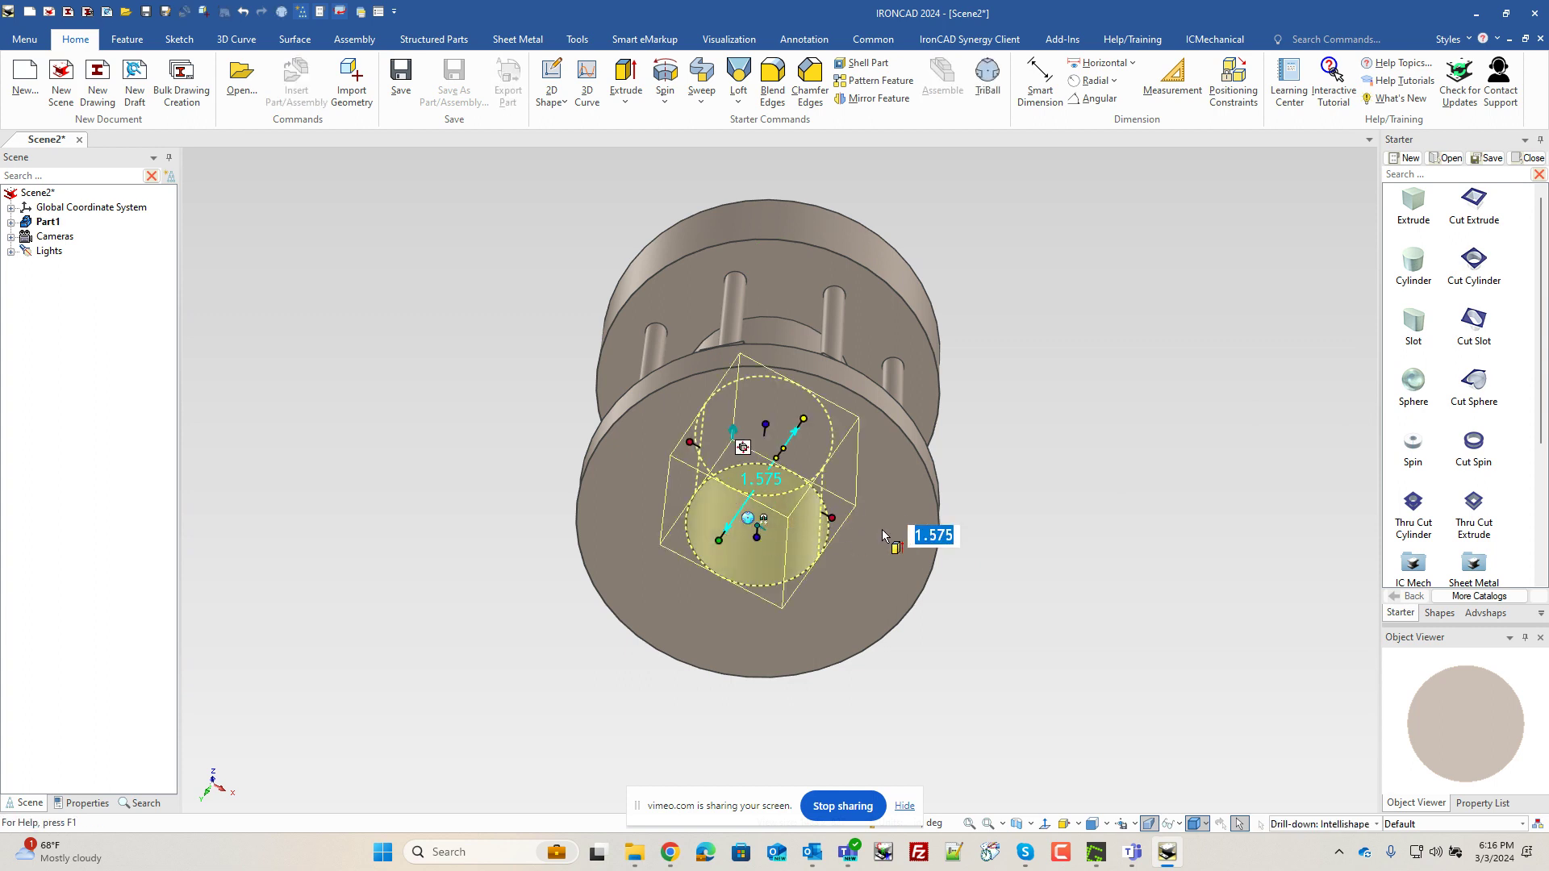
pyautogui.write('1.5')
pyautogui.press('Return')
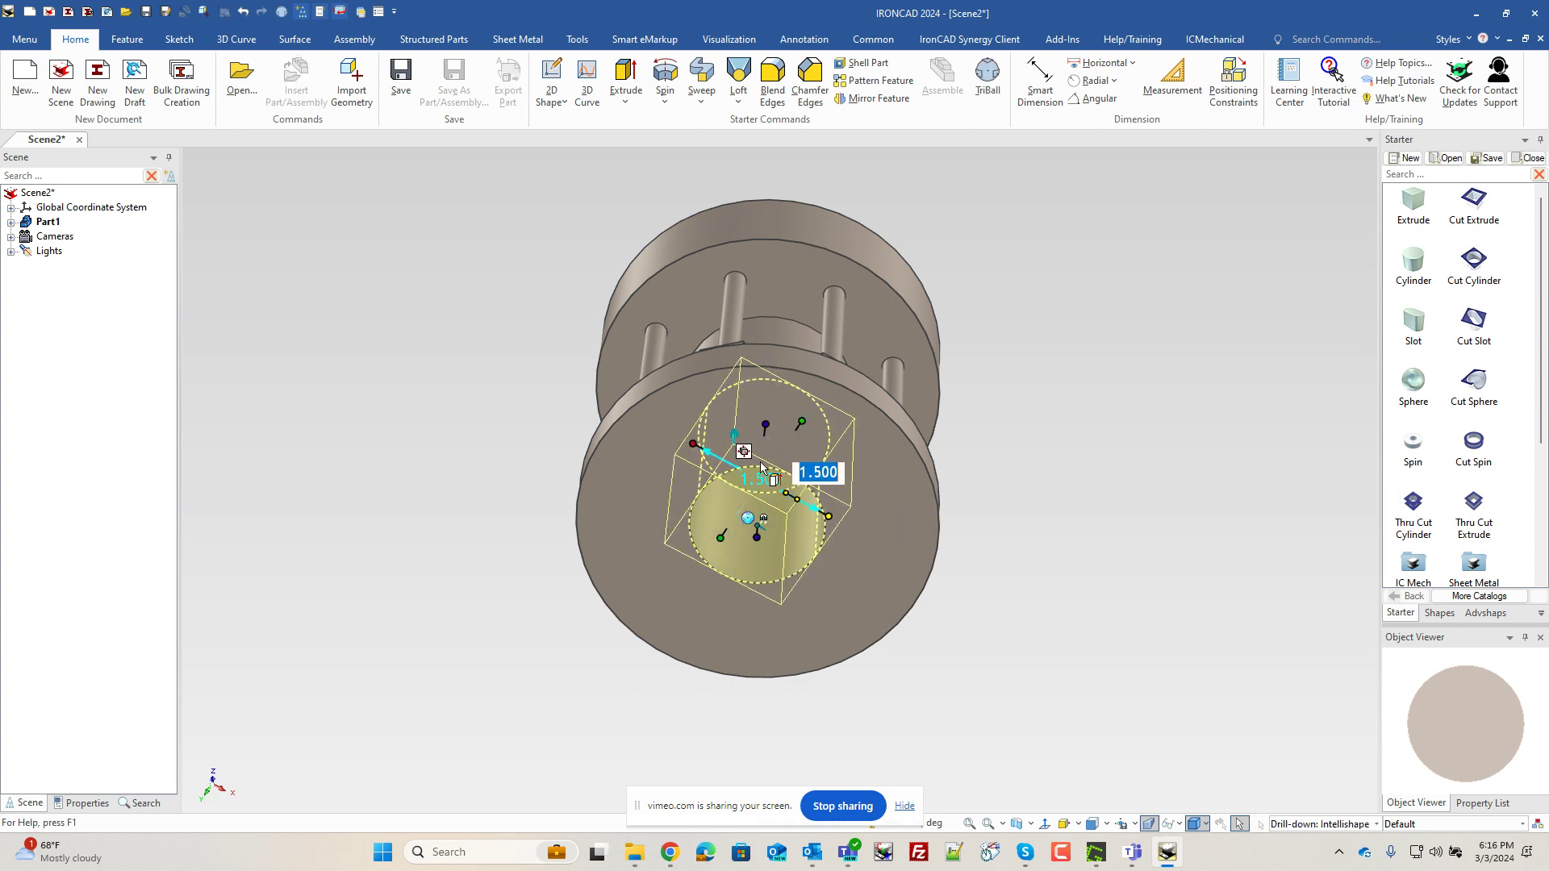
pyautogui.moveTo(773, 421)
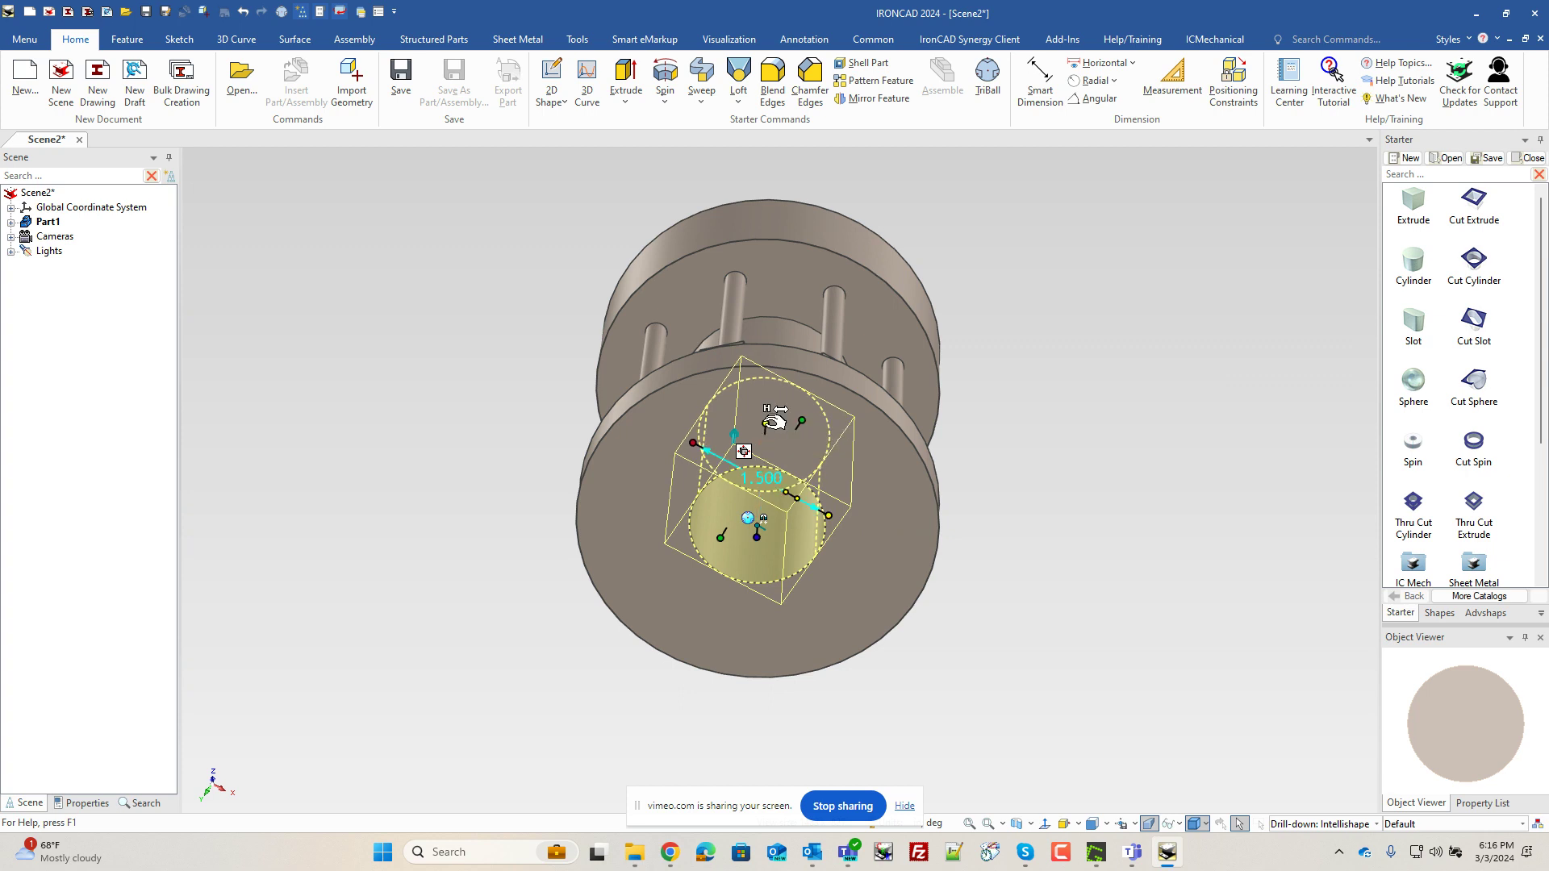
pyautogui.click(1039, 603)
# Select the whole part and check its mass and mass density in the part properties
pyautogui.moveTo(696, 443)
pyautogui.mouseDown(button='middle')
pyautogui.moveTo(763, 496)
pyautogui.moveTo(760, 692)
pyautogui.moveTo(813, 736)
pyautogui.moveTo(761, 747)
pyautogui.moveTo(933, 626)
pyautogui.moveTo(723, 446)
pyautogui.mouseUp(button='middle')
pyautogui.click(722, 446)
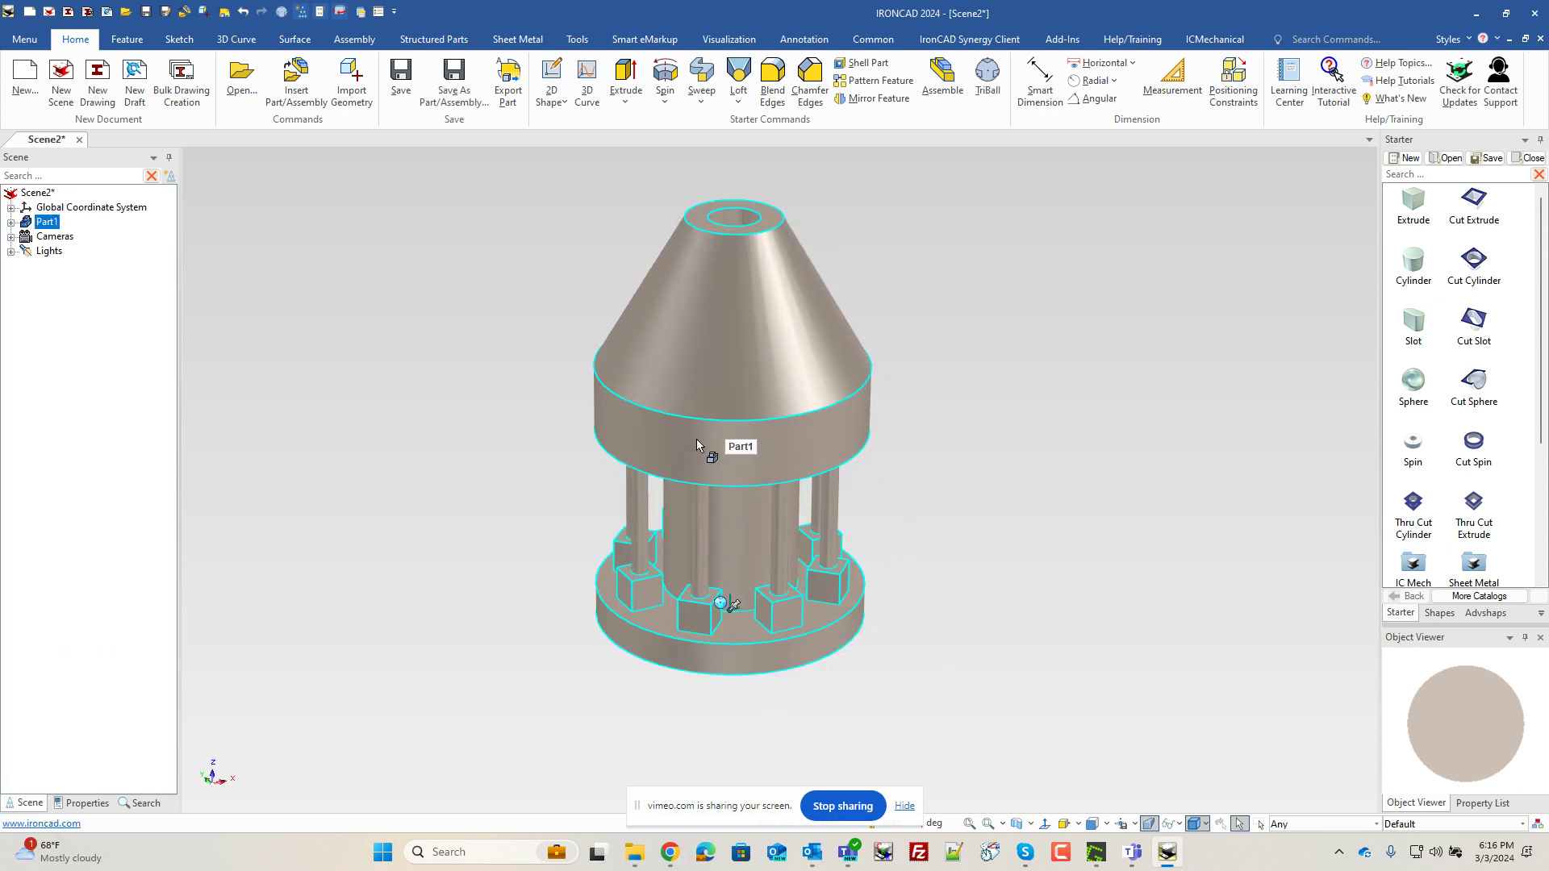
pyautogui.click(96, 804)
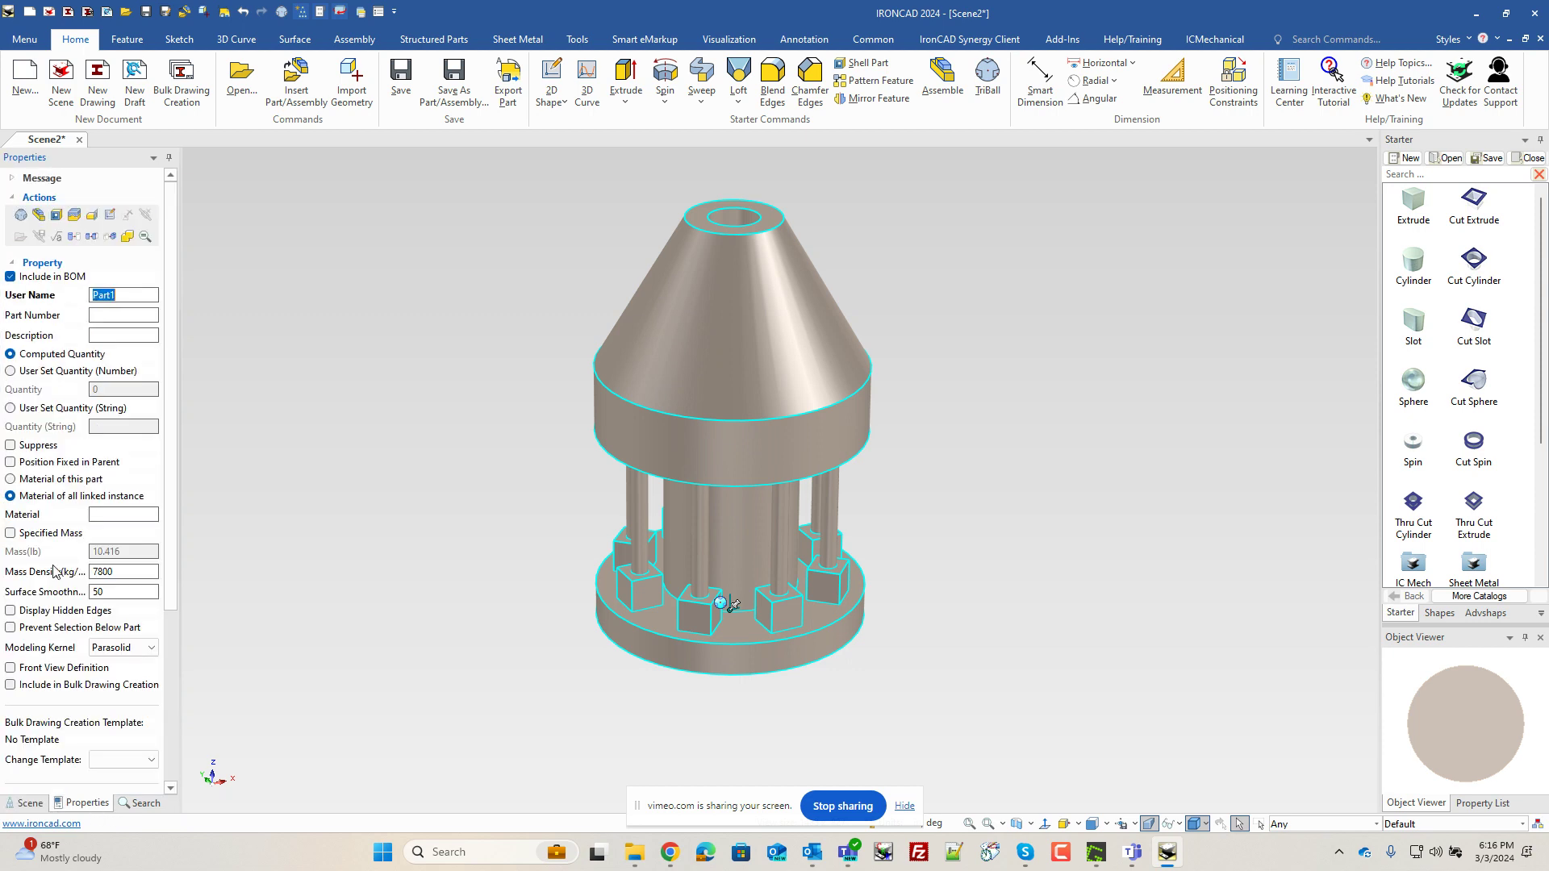
pyautogui.click(93, 573)
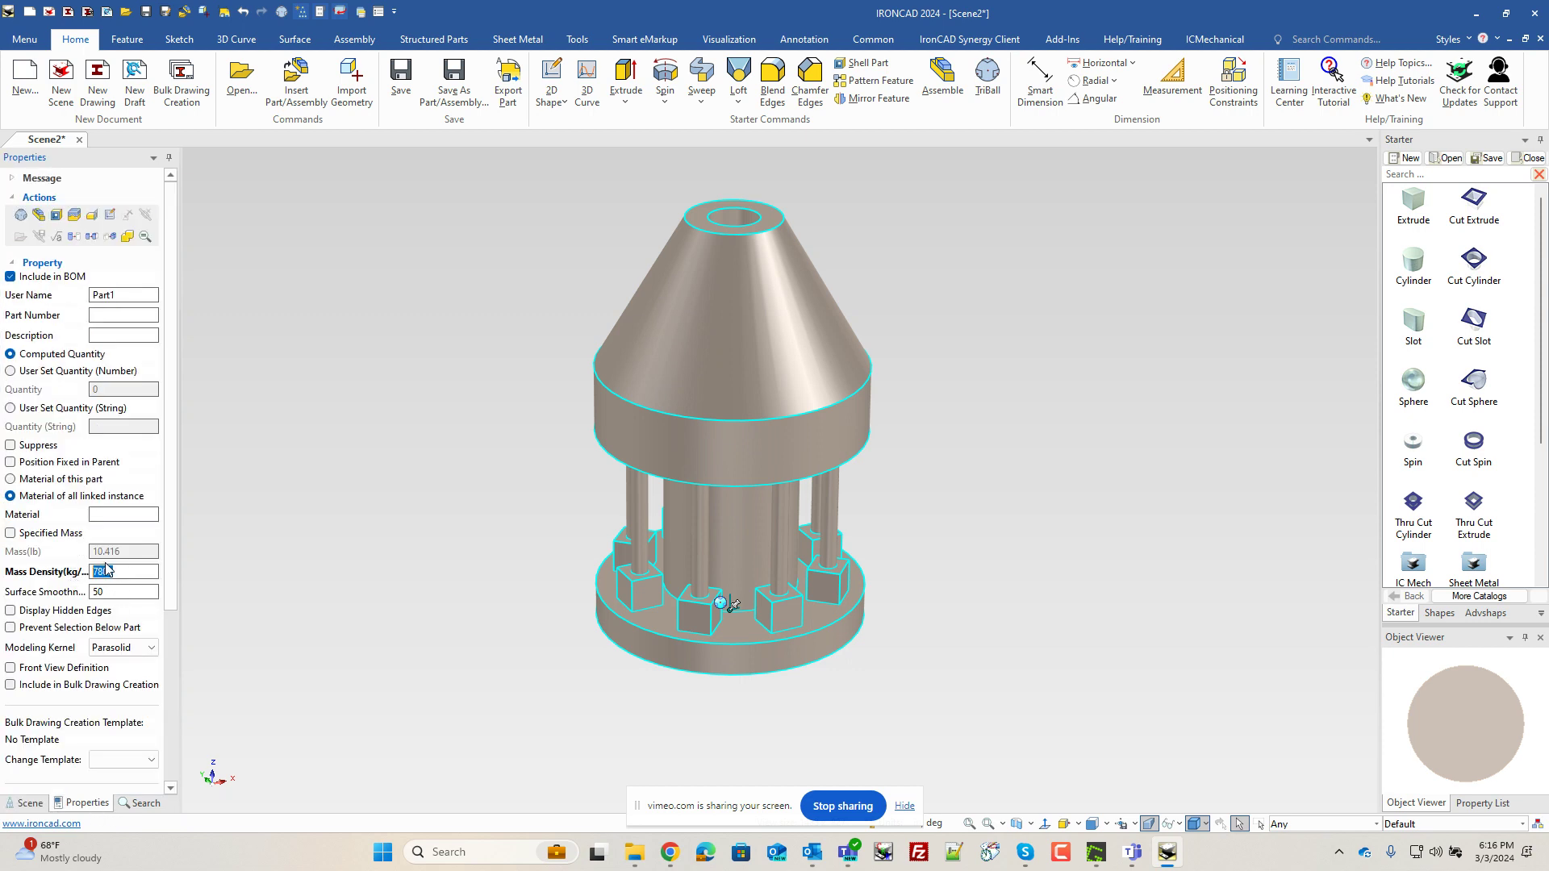
pyautogui.click(110, 552)
pyautogui.click(936, 578)
pyautogui.scroll(2, 699, 466)
pyautogui.scroll(-3, 723, 477)
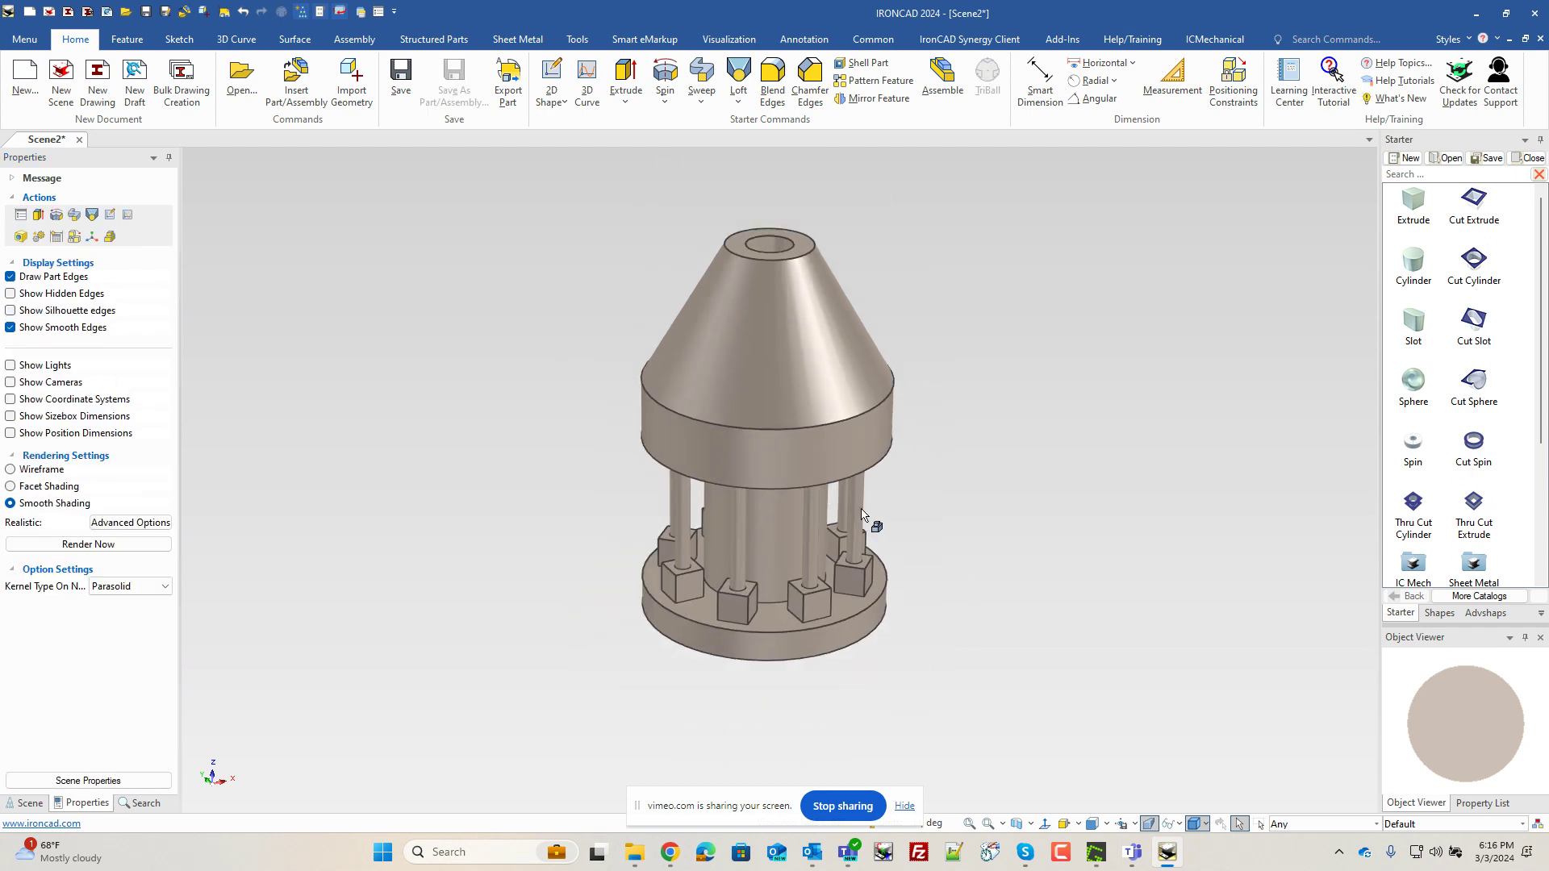
pyautogui.scroll(1, 861, 512)
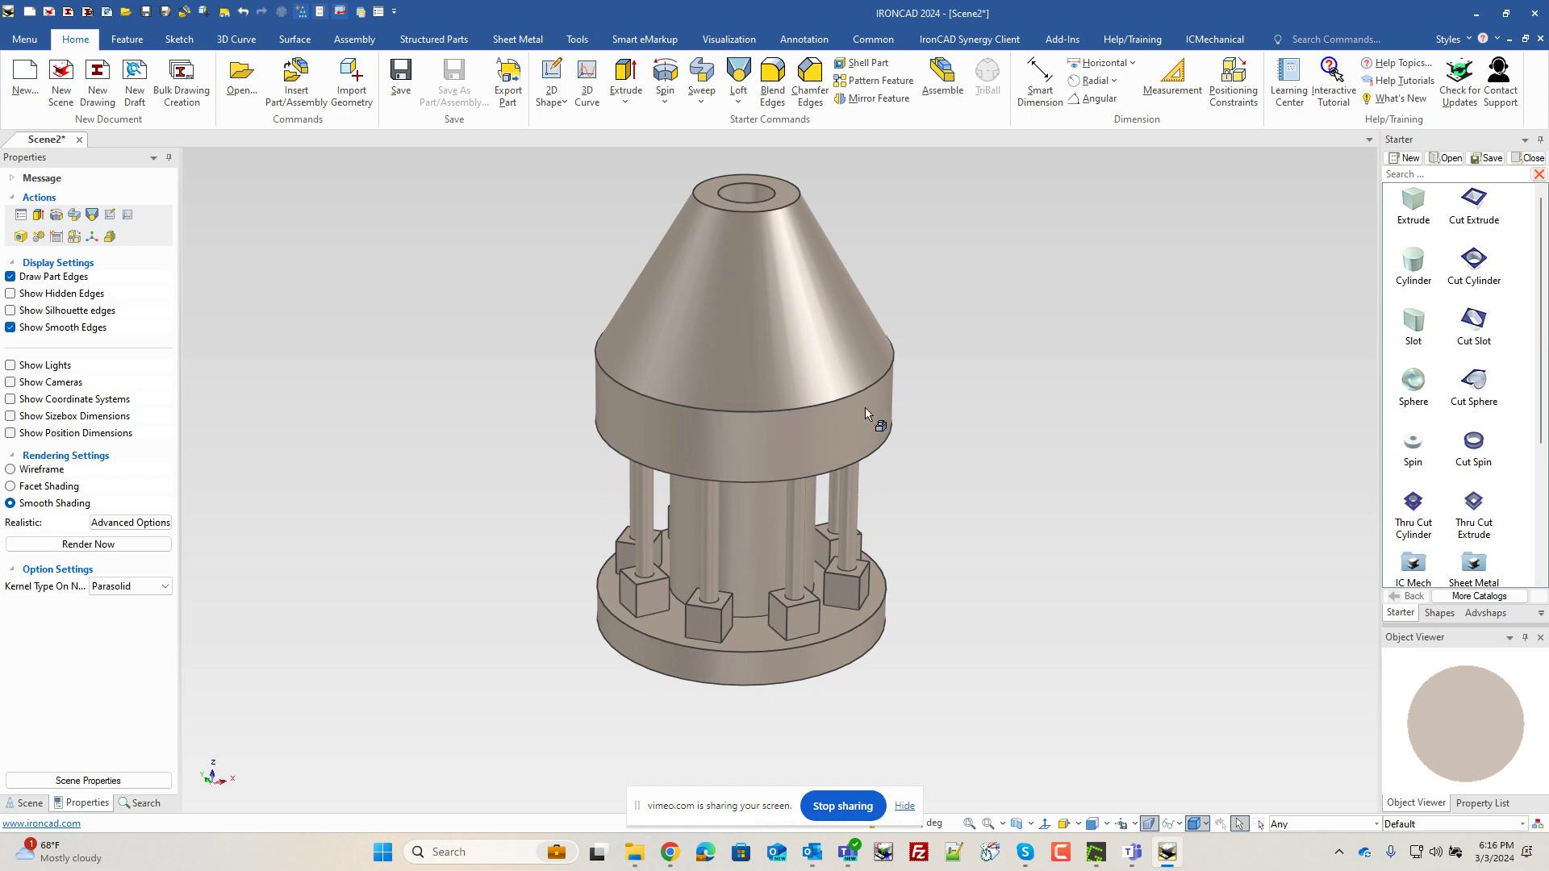
pyautogui.scroll(-1, 848, 489)
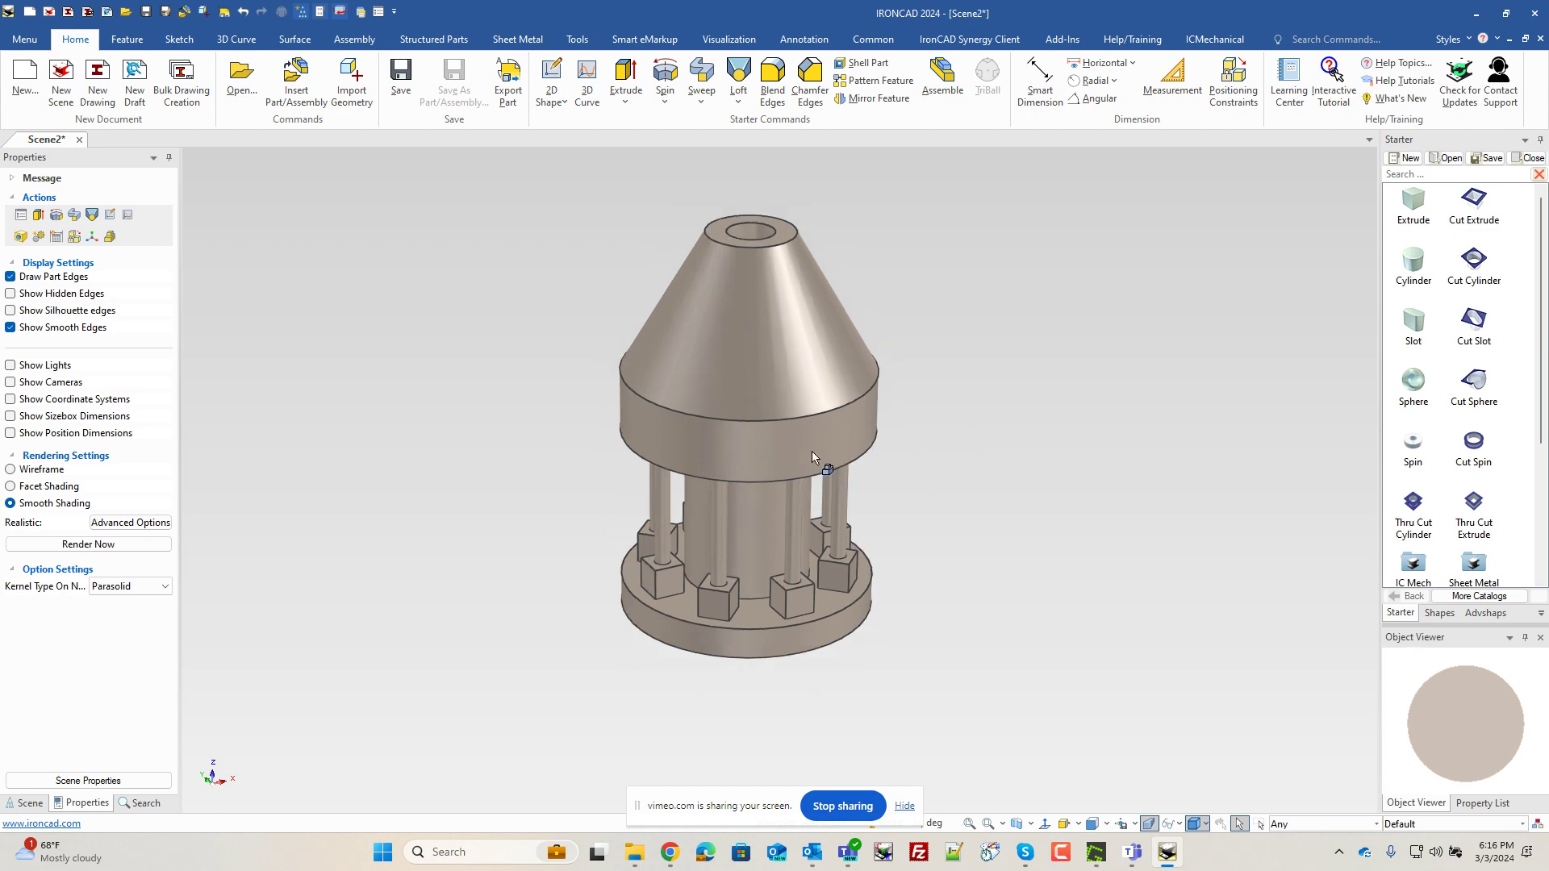
pyautogui.moveTo(928, 581)
pyautogui.mouseDown(button='middle')
pyautogui.moveTo(685, 574)
pyautogui.moveTo(935, 588)
pyautogui.mouseUp(button='middle')
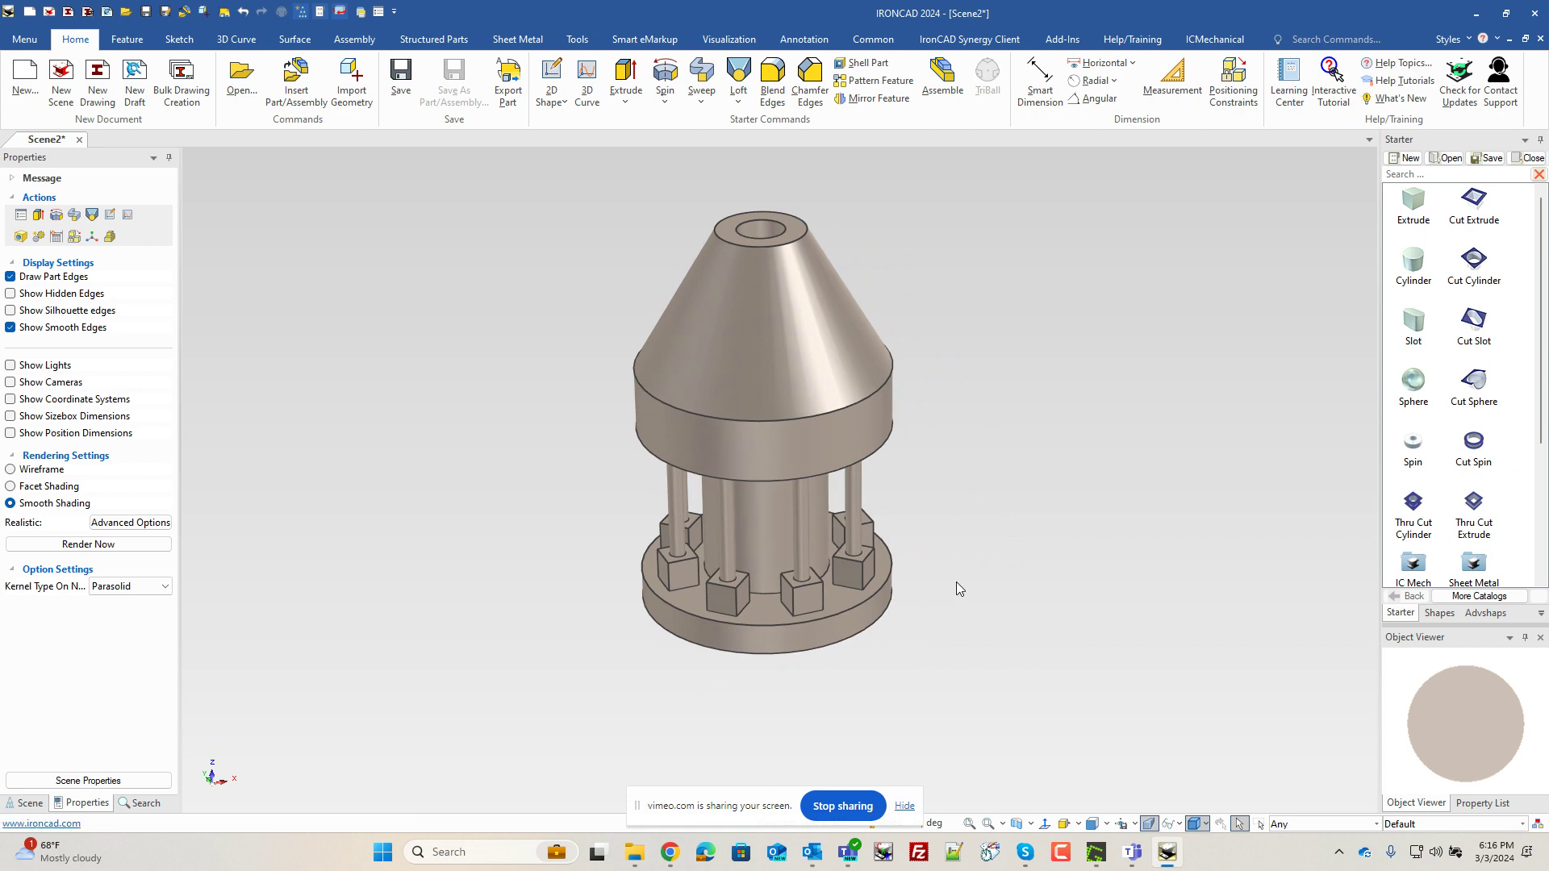